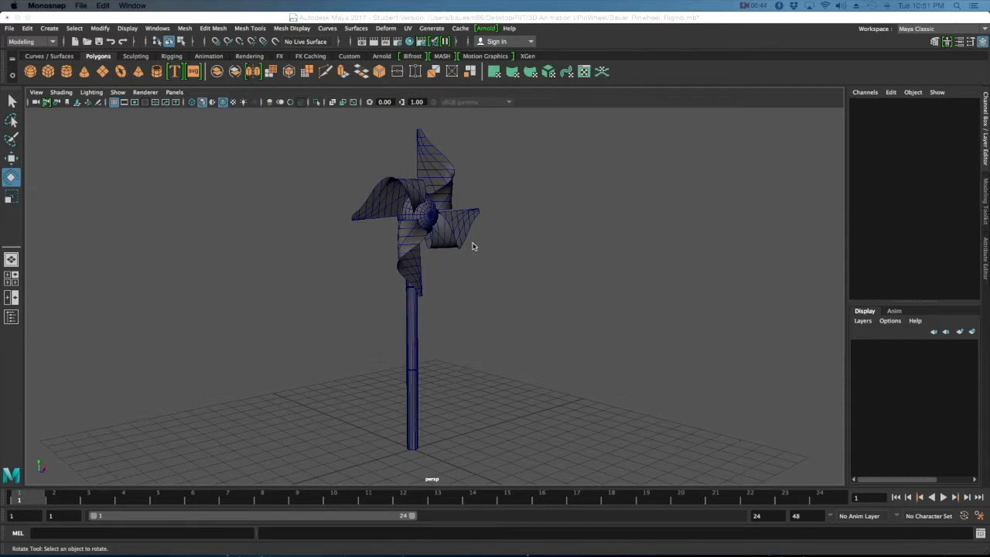
Examine the pinwheel model with and without wireframe on shaded in the perspective view.
{"action": "left_click", "coordinate": [581, 291]}
{"action": "left_click_drag", "start_coordinate": [581, 292], "coordinate": [530, 298], "text": "alt"}
{"action": "middle_click_drag", "start_coordinate": [530, 298], "coordinate": [515, 299], "text": "alt"}
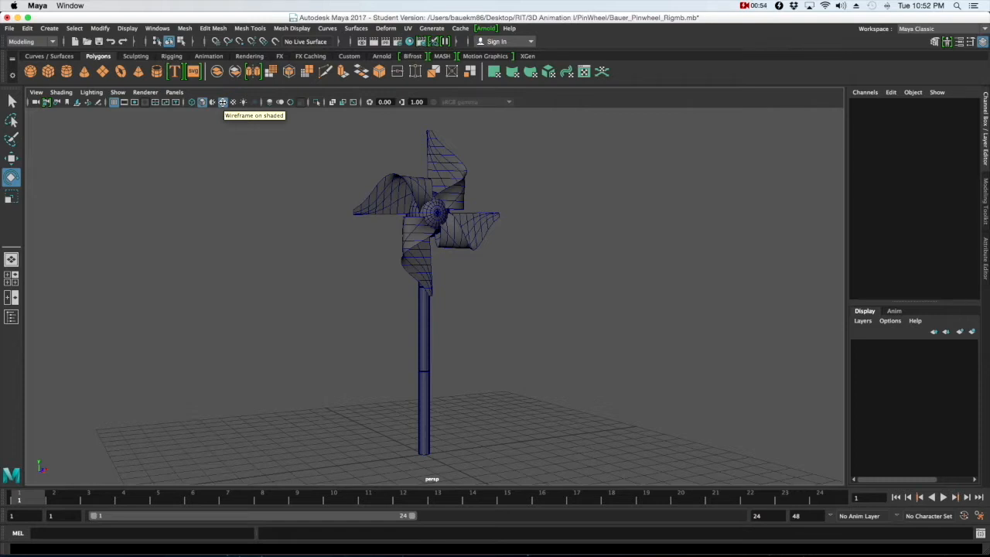
{"action": "left_click", "coordinate": [222, 103]}
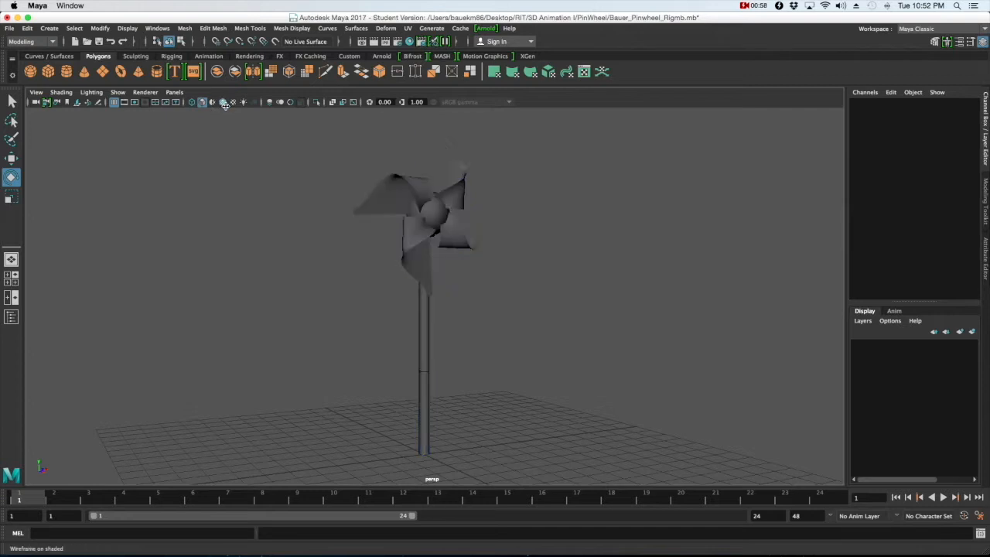
{"action": "left_click", "coordinate": [223, 103]}
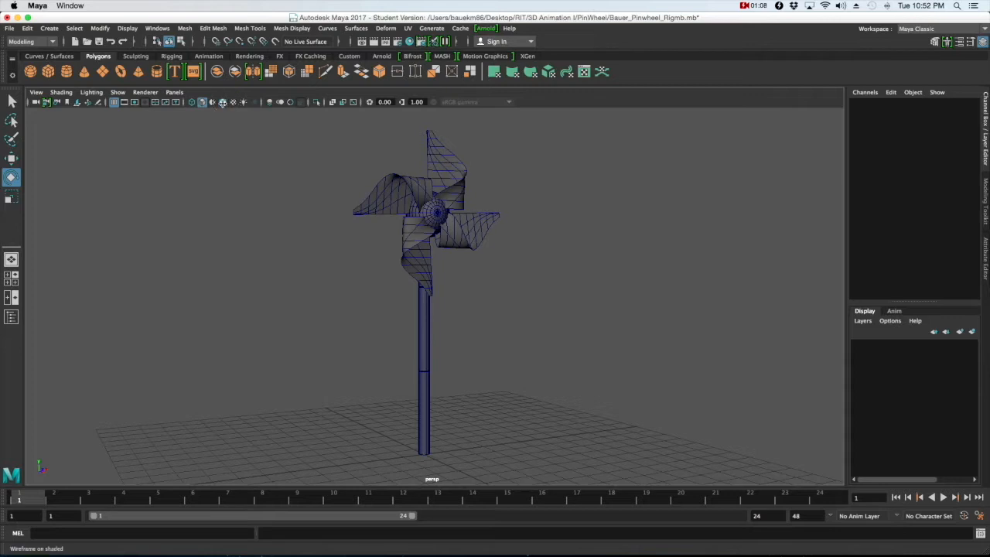
{"action": "left_click", "coordinate": [224, 104]}
{"action": "left_click", "coordinate": [224, 103]}
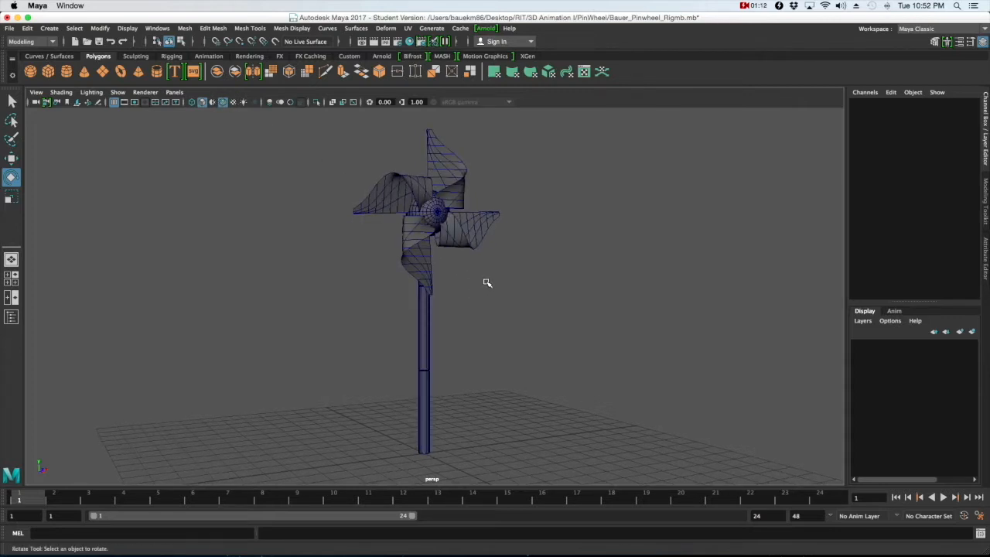
{"action": "left_click_drag", "start_coordinate": [449, 294], "coordinate": [480, 314], "text": "alt"}
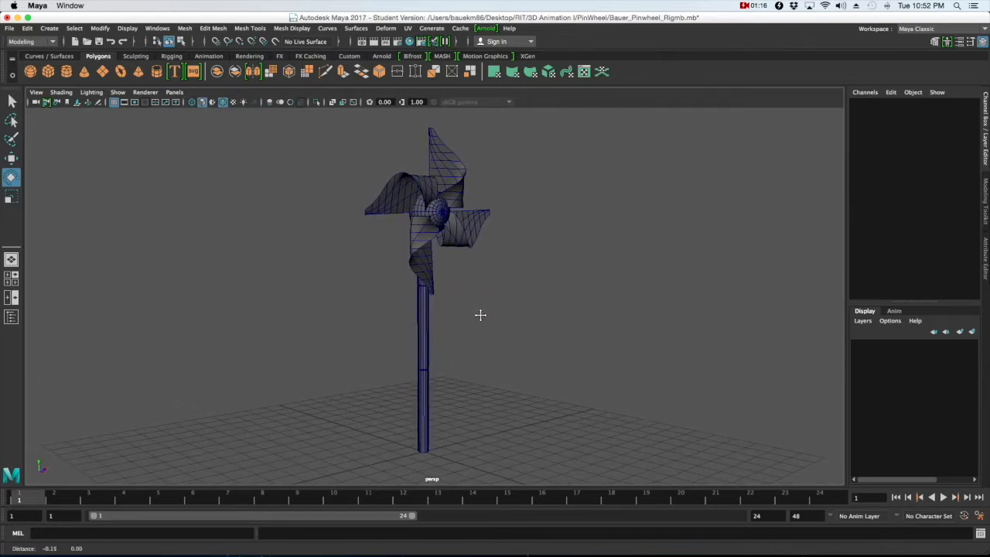
Inspect the three stick segments, selecting Stick01, Stick02 and Stick03 in turn from base to top.
{"action": "left_click", "coordinate": [425, 391]}
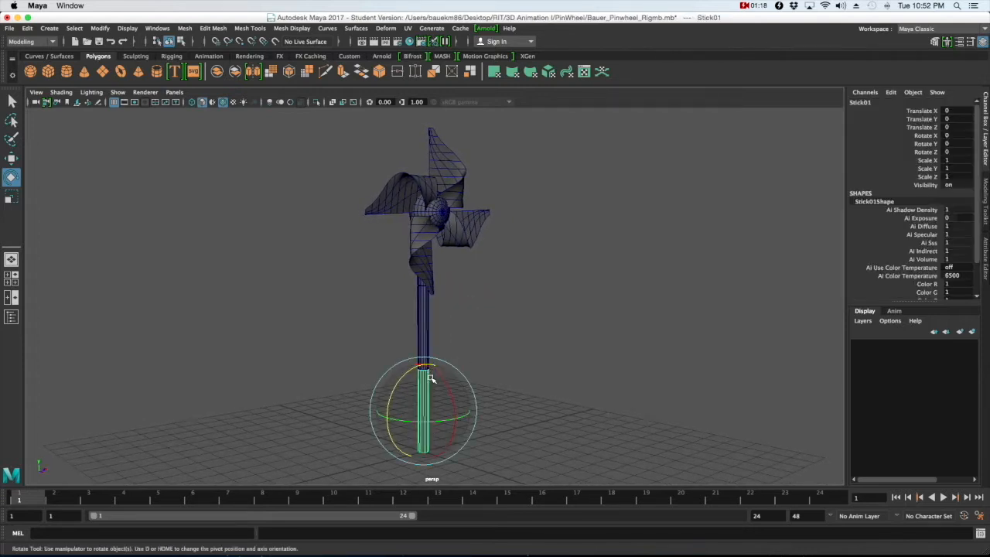
{"action": "key", "text": "q"}
{"action": "mouse_move", "coordinate": [522, 321]}
{"action": "left_mouse_down", "text": "alt"}
{"action": "mouse_move", "coordinate": [491, 320]}
{"action": "mouse_move", "coordinate": [506, 320]}
{"action": "left_mouse_up", "text": "alt"}
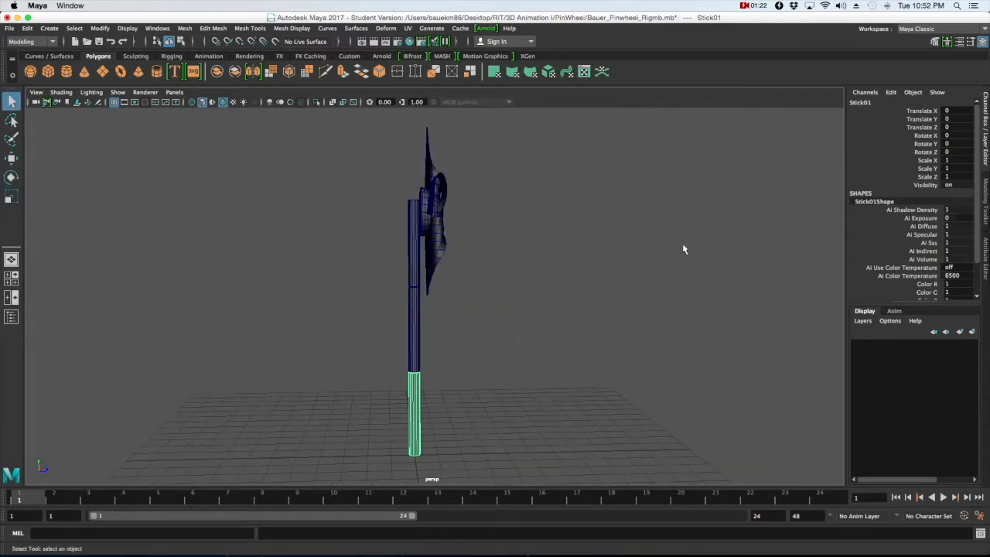
{"action": "left_click", "coordinate": [412, 346]}
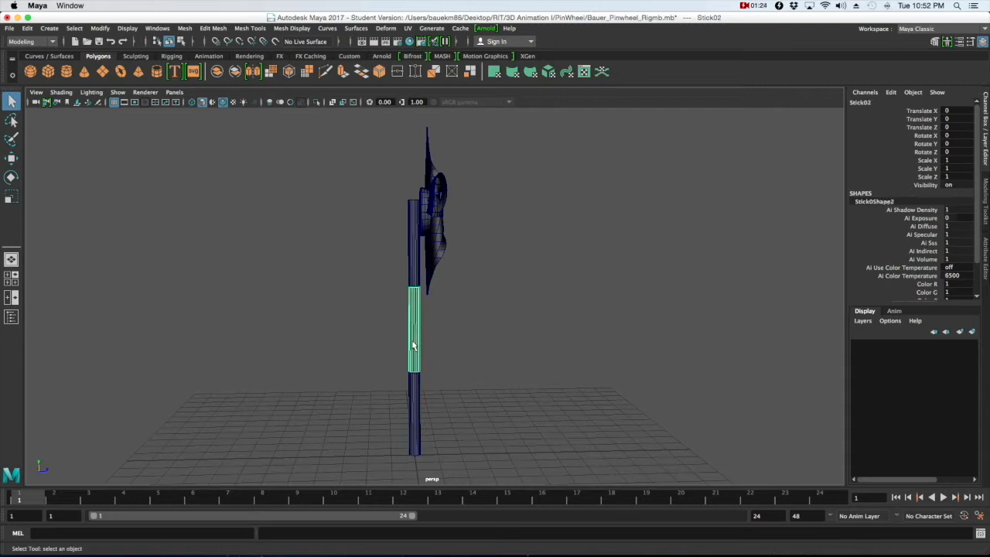
{"action": "left_click", "coordinate": [414, 243]}
Inspect the Centerpiece and the four blades, Blade01 to Blade04, by selecting each in turn, and deselect everything.
{"action": "left_click_drag", "start_coordinate": [670, 264], "coordinate": [548, 258], "text": "alt"}
{"action": "scroll", "coordinate": [546, 259], "scroll_direction": "up", "scroll_amount": 5}
{"action": "middle_click_drag", "start_coordinate": [543, 248], "coordinate": [531, 409], "text": "alt"}
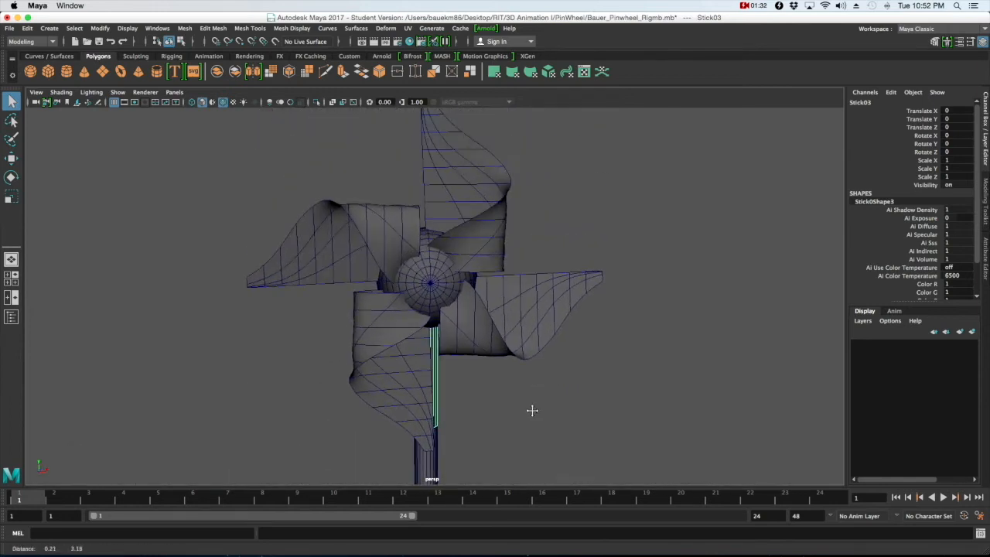
{"action": "left_click", "coordinate": [442, 287]}
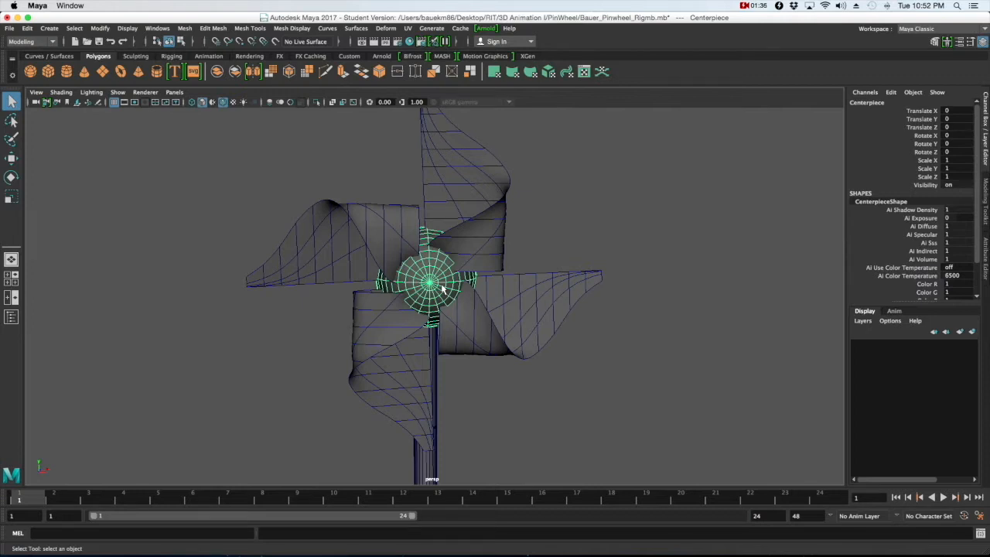
{"action": "left_click", "coordinate": [499, 230]}
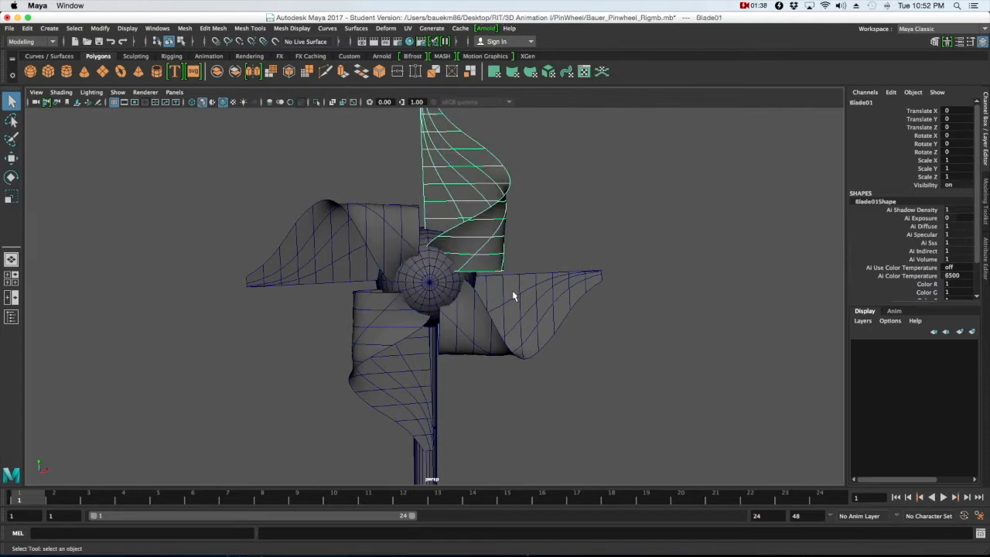
{"action": "middle_click_drag", "start_coordinate": [519, 293], "coordinate": [522, 311], "text": "alt"}
{"action": "left_click", "coordinate": [529, 329]}
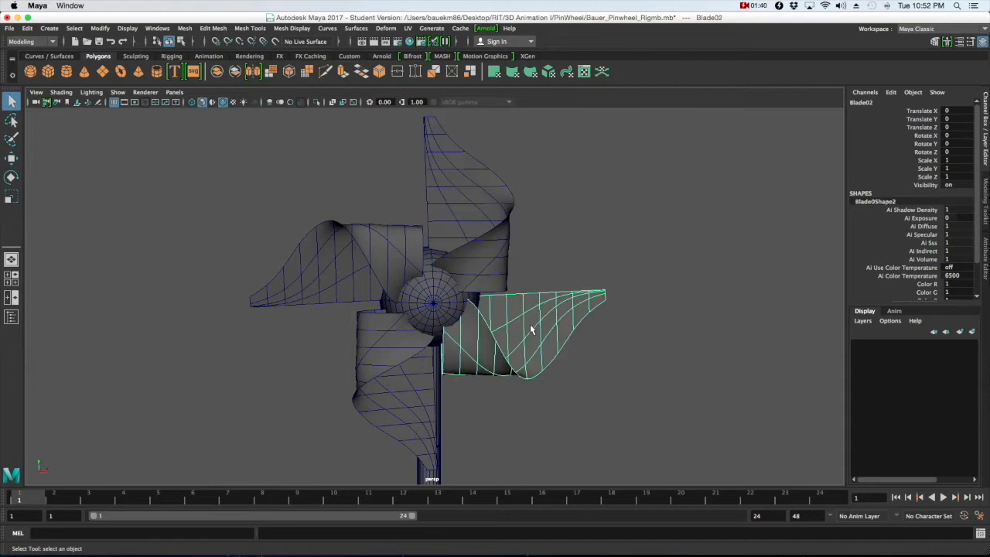
{"action": "left_click", "coordinate": [411, 373]}
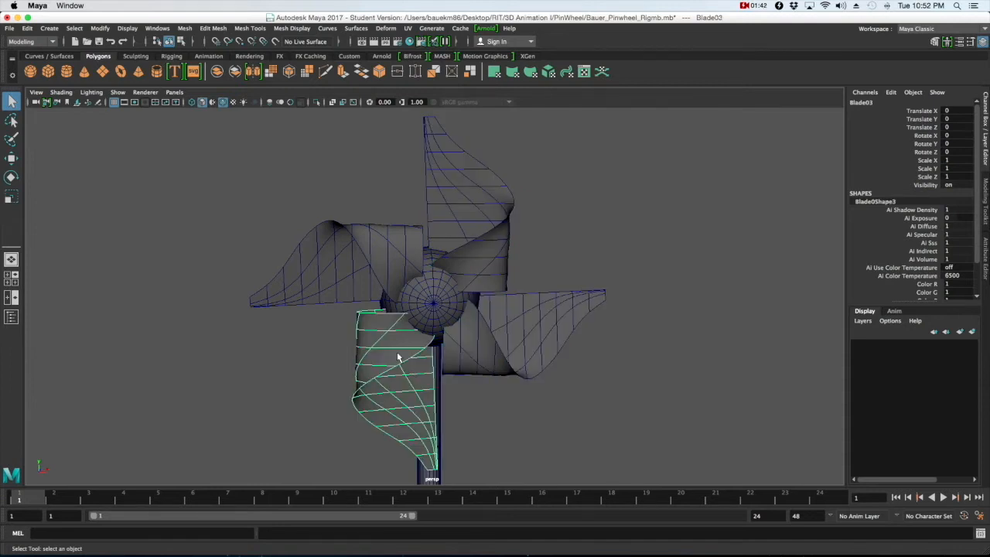
{"action": "left_click", "coordinate": [369, 295]}
{"action": "scroll", "coordinate": [373, 300], "scroll_direction": "down", "scroll_amount": 5}
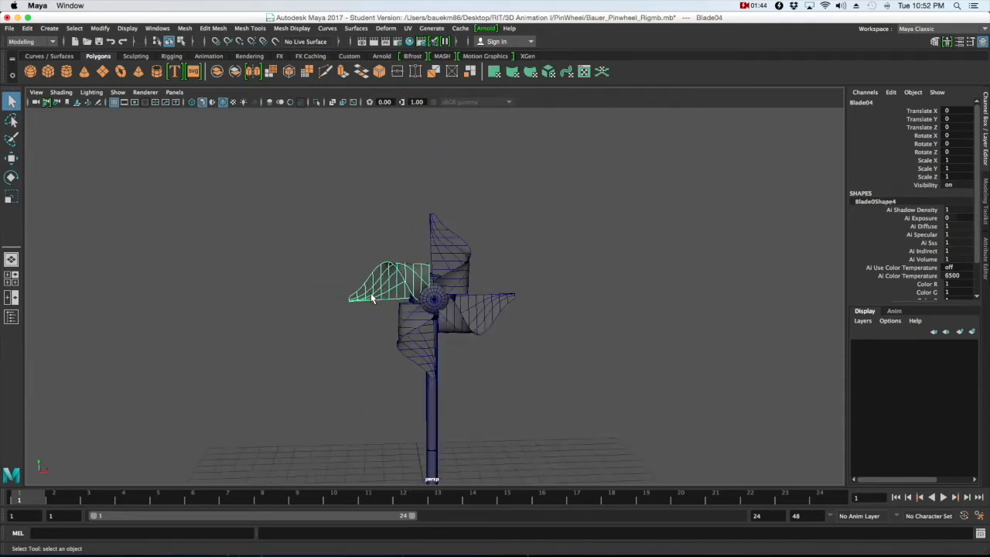
{"action": "left_click_drag", "start_coordinate": [378, 309], "coordinate": [502, 294], "text": "alt"}
{"action": "left_click", "coordinate": [494, 283]}
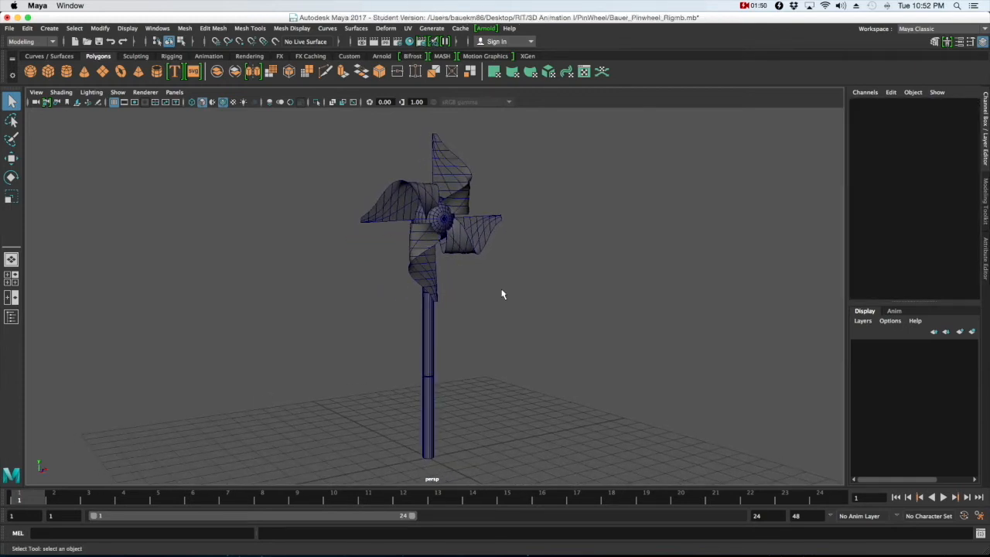
Try rotating the Centerpiece about its Z axis, undo the rotation and deselect it.
{"action": "left_click", "coordinate": [445, 219]}
{"action": "key", "text": "e"}
{"action": "left_click_drag", "start_coordinate": [409, 186], "coordinate": [451, 210]}
{"action": "key", "text": "ctrl+z"}
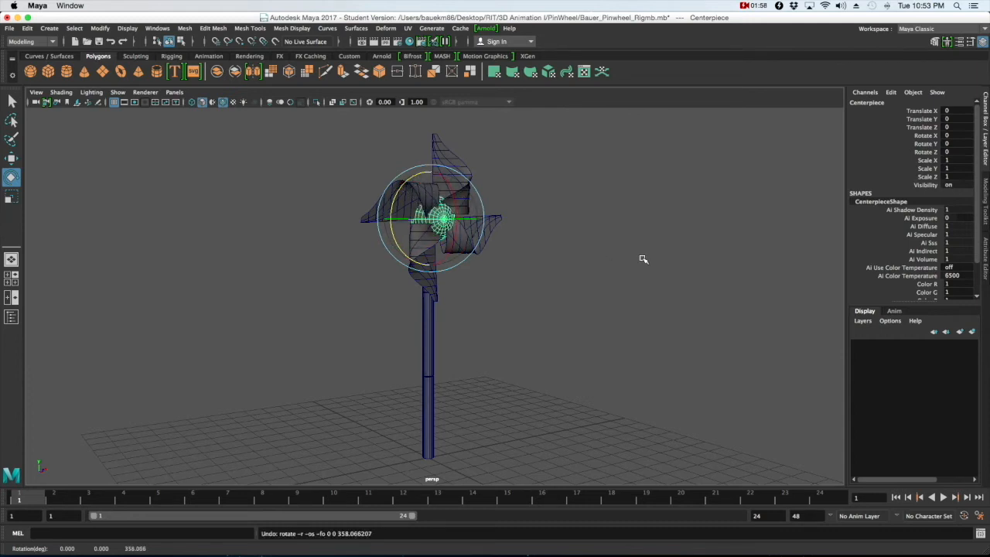
{"action": "left_click", "coordinate": [630, 247]}
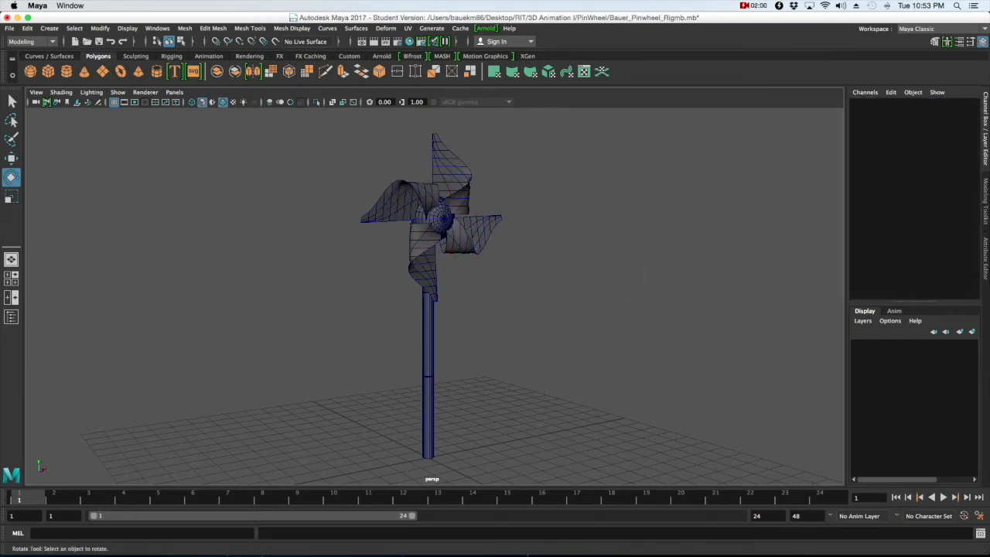
Create a NURBS circle at the origin around the base of the pinwheel's stick.
{"action": "middle_click_drag", "start_coordinate": [539, 285], "coordinate": [544, 286], "text": "alt"}
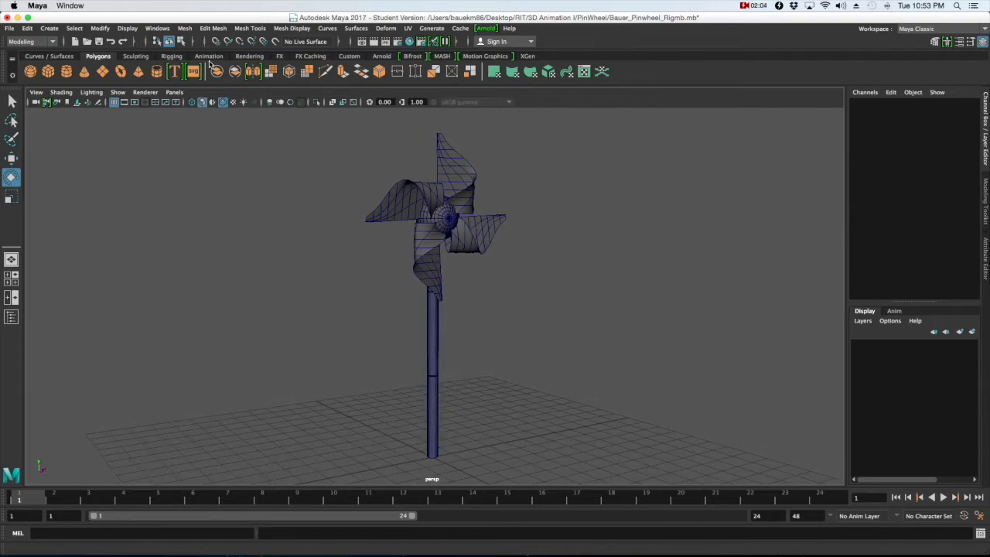
{"action": "left_click", "coordinate": [49, 28]}
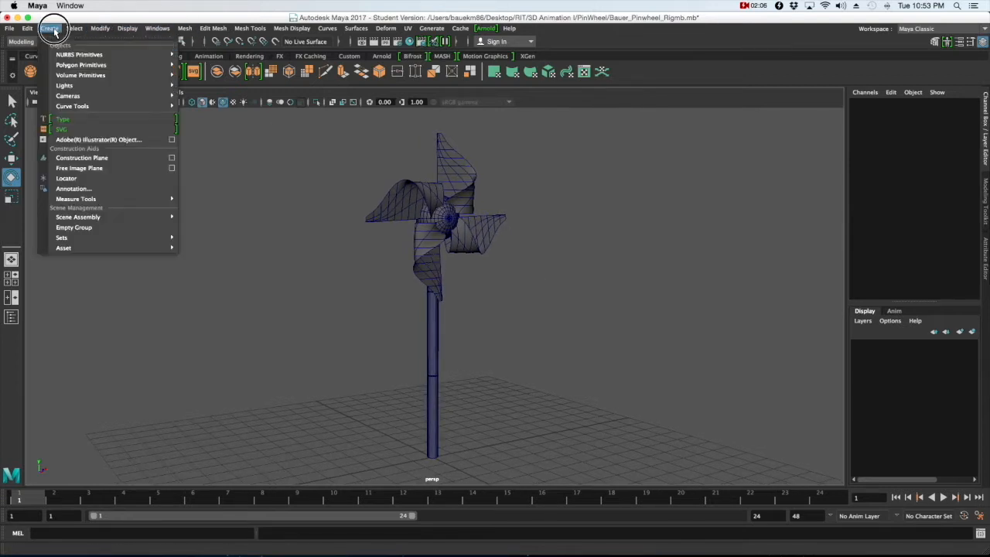
{"action": "mouse_move", "coordinate": [74, 58]}
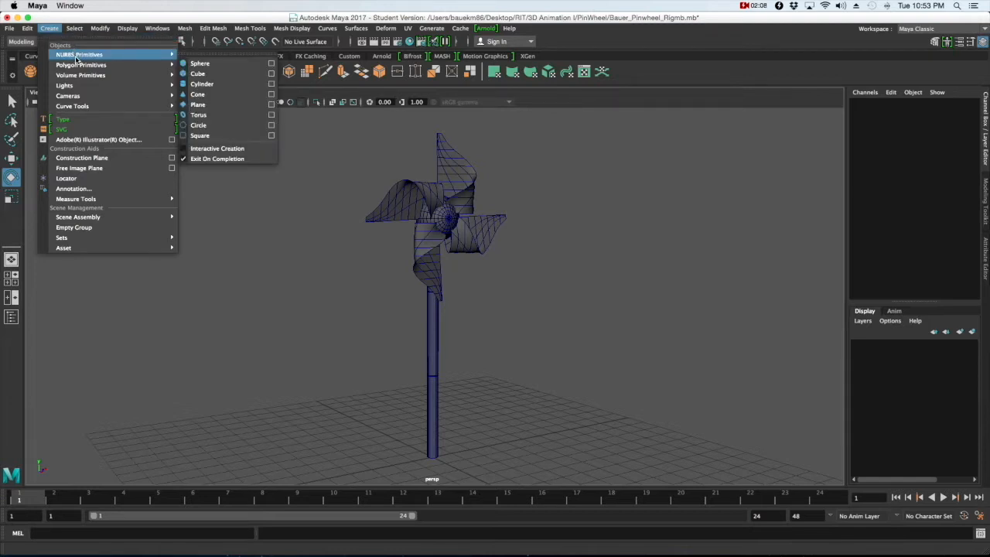
{"action": "left_click", "coordinate": [217, 129]}
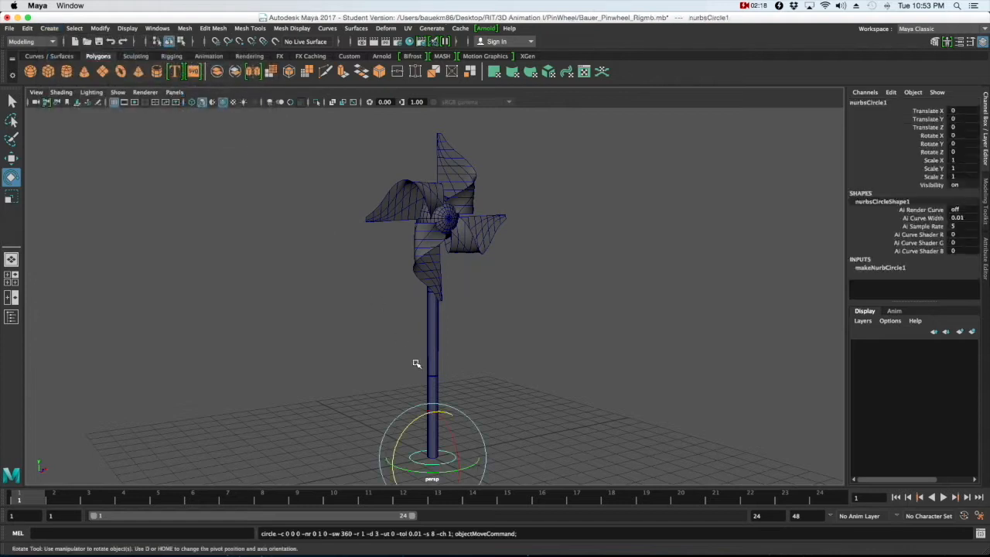
{"action": "scroll", "coordinate": [425, 358], "scroll_direction": "up", "scroll_amount": 5}
{"action": "scroll", "coordinate": [427, 352], "scroll_direction": "down", "scroll_amount": 3}
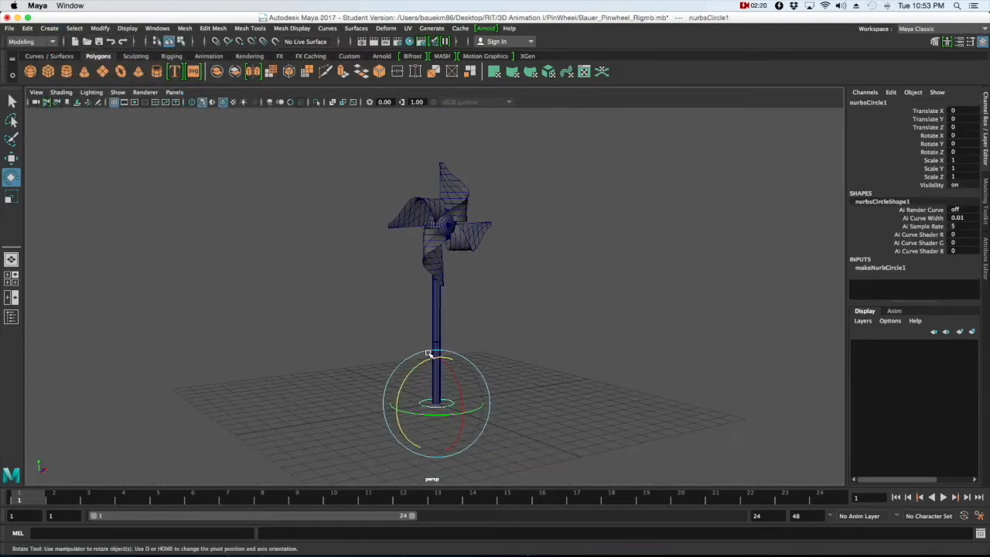
{"action": "scroll", "coordinate": [439, 353], "scroll_direction": "down", "scroll_amount": 2}
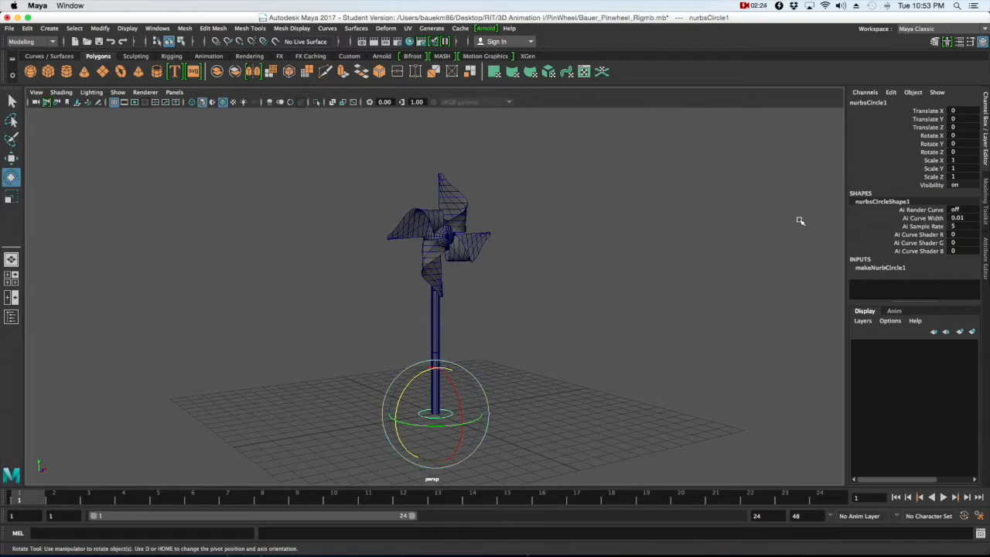
Rename the NURBS circle as WheelControl and deselect it.
{"action": "double_click", "coordinate": [870, 103]}
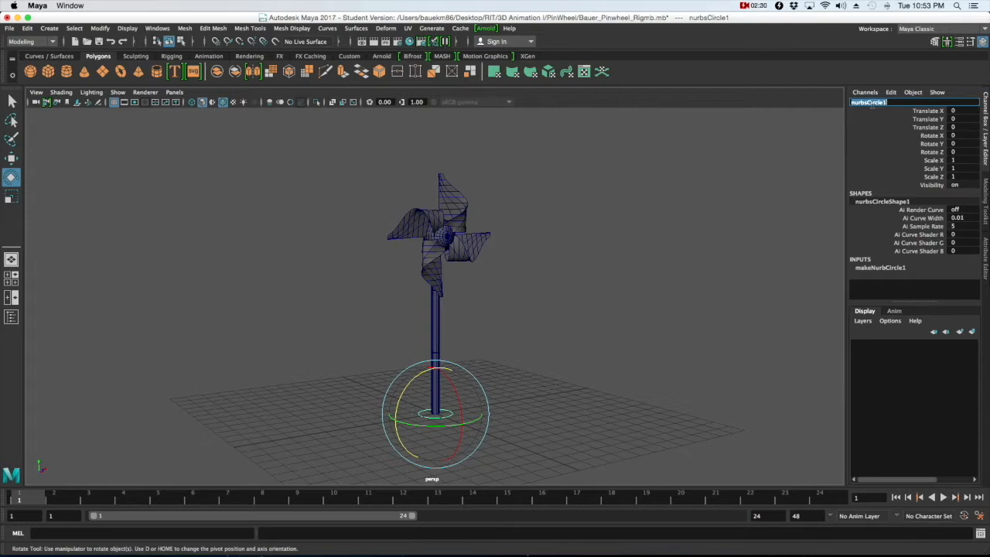
{"action": "type", "text": "WheelControl"}
{"action": "key", "text": "Return"}
{"action": "left_click", "coordinate": [608, 305]}
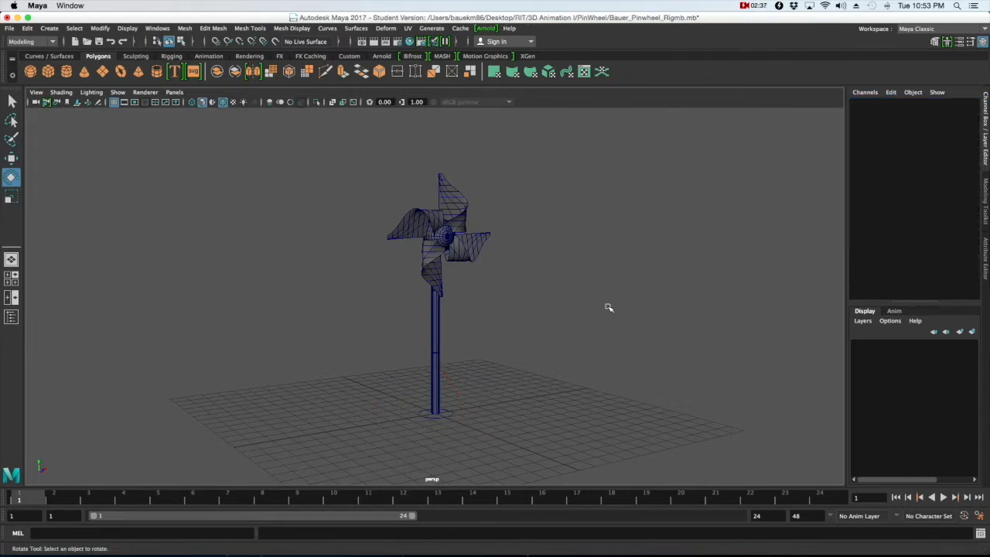
Try moving the WheelControl circle along X and scaling it uniformly, undoing each change.
{"action": "left_click", "coordinate": [453, 411]}
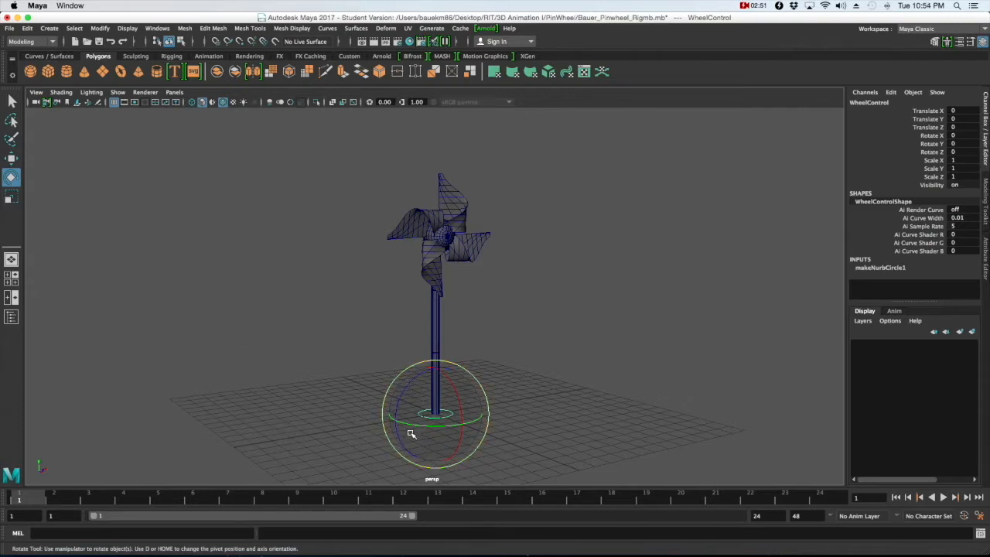
{"action": "left_click", "coordinate": [503, 416]}
{"action": "left_click", "coordinate": [457, 417]}
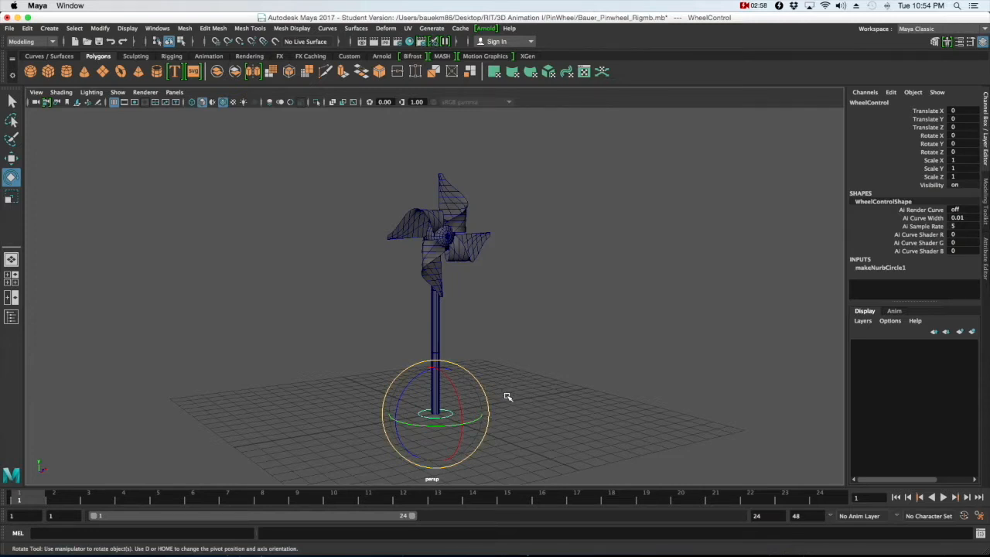
{"action": "key", "text": "w"}
{"action": "left_click_drag", "start_coordinate": [469, 406], "coordinate": [519, 408]}
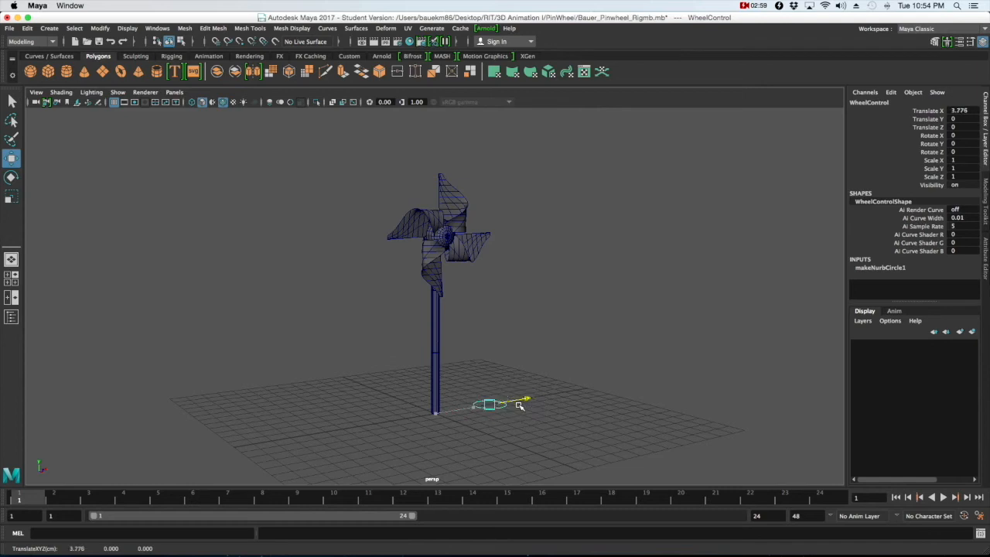
{"action": "key", "text": "ctrl+z"}
{"action": "key", "text": "e"}
{"action": "left_click_drag", "start_coordinate": [475, 404], "coordinate": [520, 410]}
{"action": "key", "text": "r"}
{"action": "key", "text": "ctrl+z"}
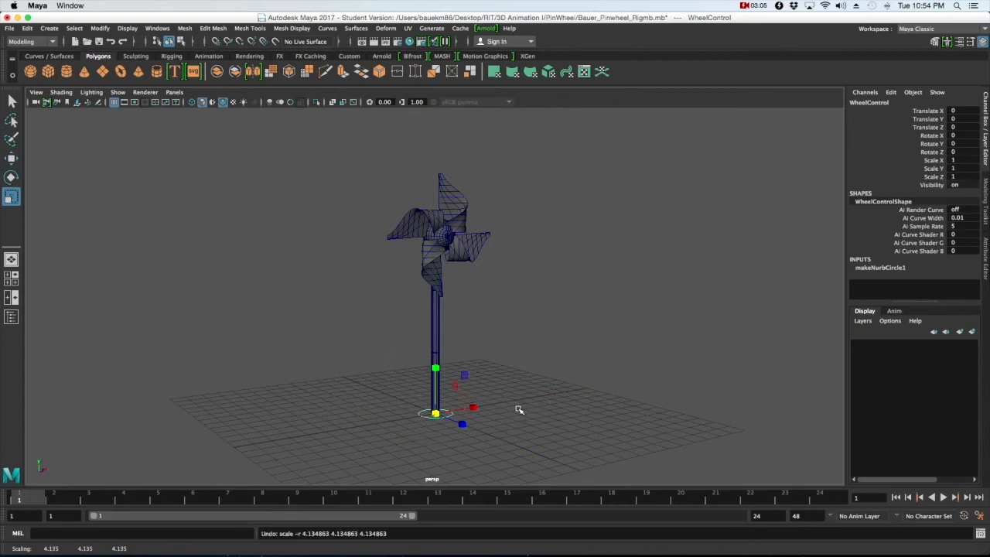
Rotate the WheelControl circle upright by setting its Rotate X to 90.
{"action": "key", "text": "e"}
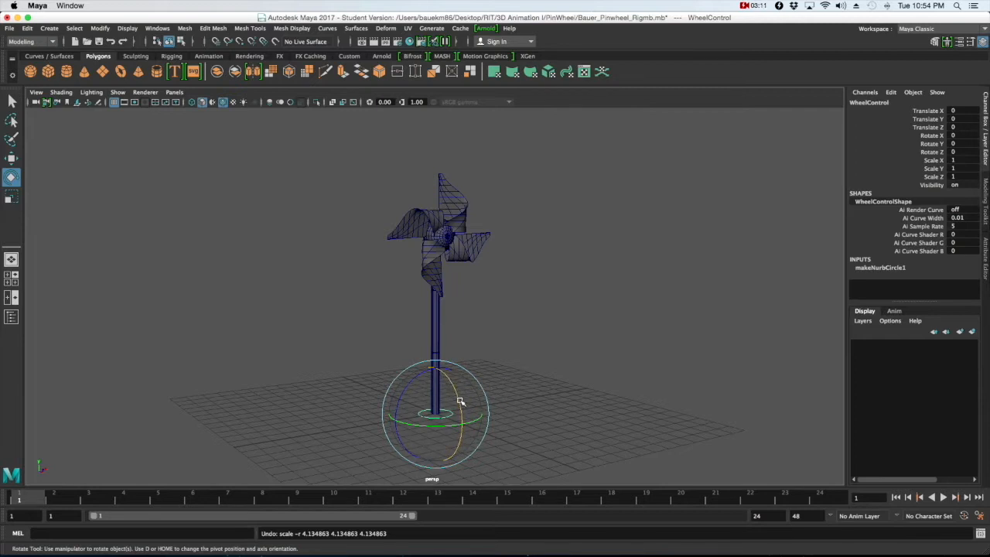
{"action": "left_click_drag", "start_coordinate": [452, 385], "coordinate": [452, 432]}
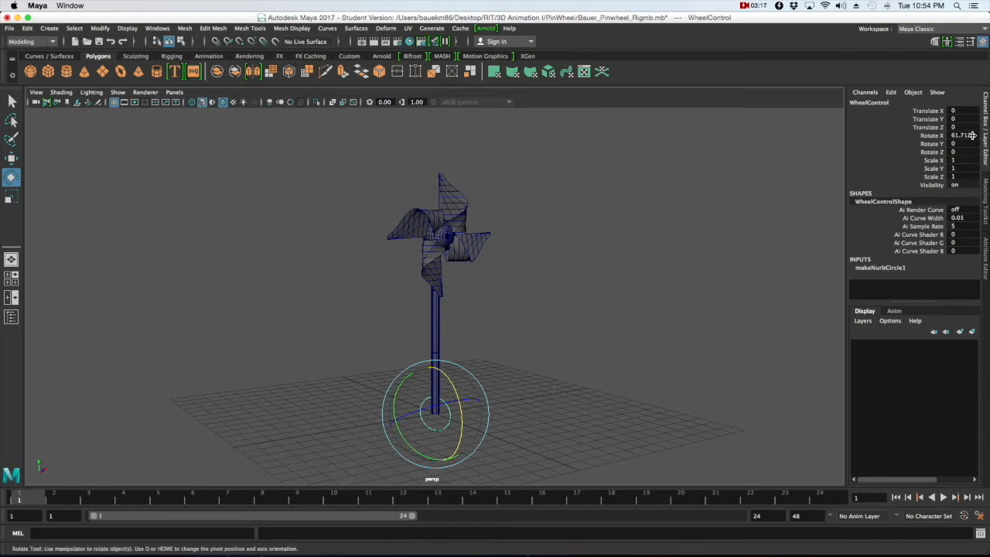
{"action": "double_click", "coordinate": [966, 136]}
{"action": "type", "text": "90"}
{"action": "key", "text": "Return"}
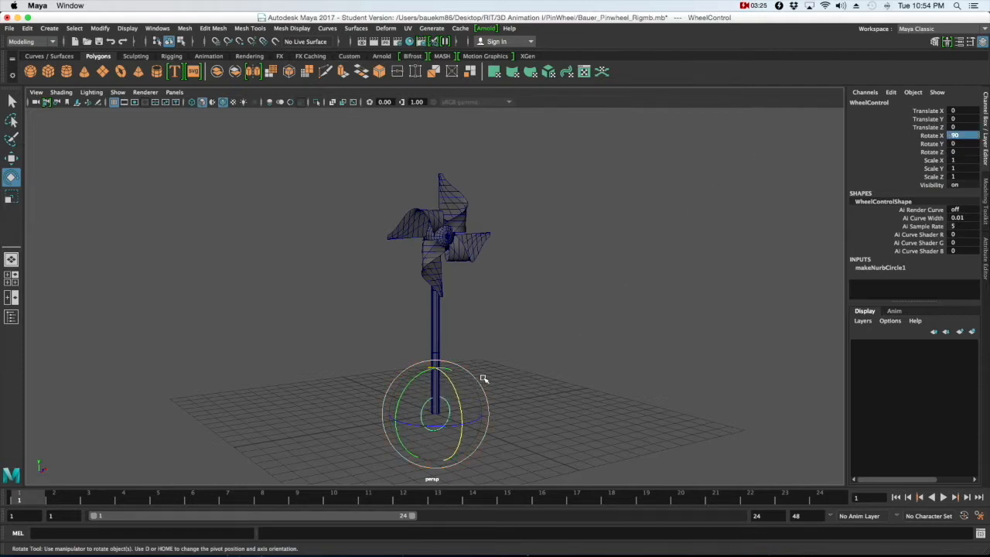
In the front view, raise the WheelControl circle to the wheel's hub at Translate Y about 10.35 and scale it uniformly to 3.9.
{"action": "key", "text": "space"}
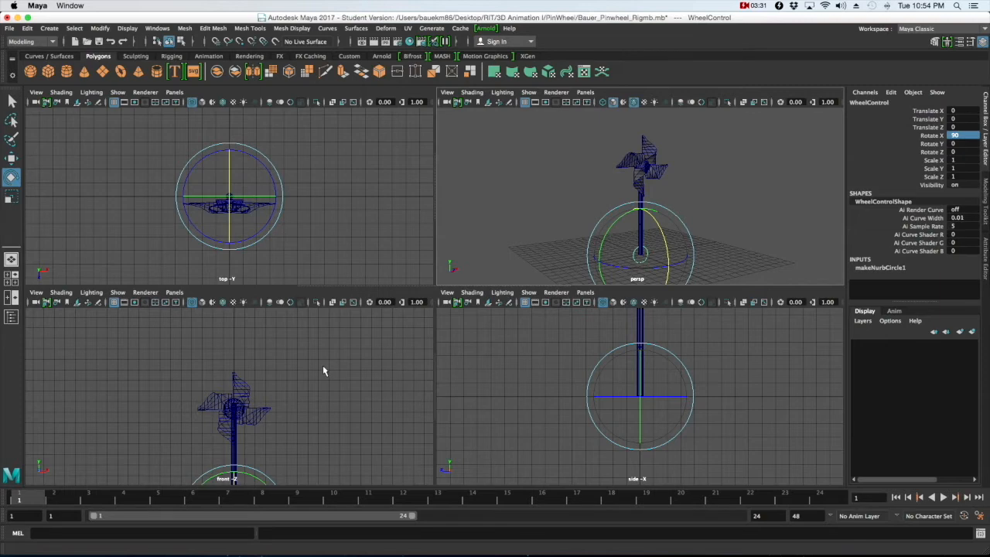
{"action": "key", "text": "space"}
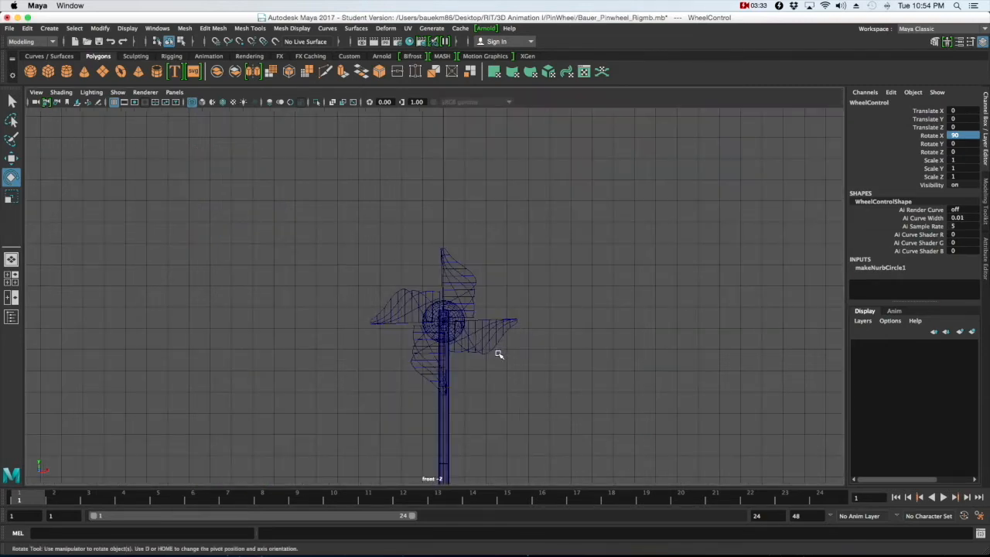
{"action": "middle_click_drag", "start_coordinate": [490, 366], "coordinate": [511, 273], "text": "alt"}
{"action": "key", "text": "space"}
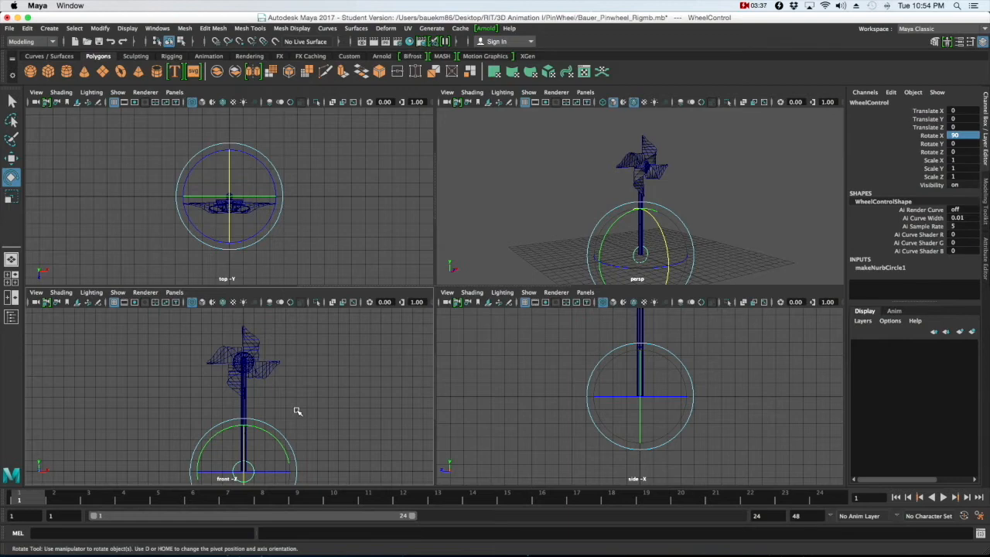
{"action": "key", "text": "space"}
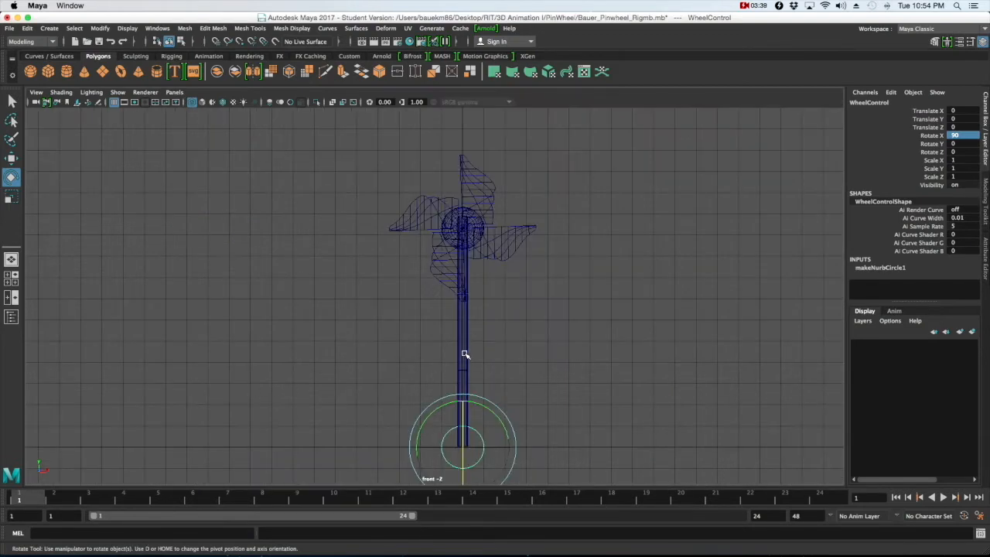
{"action": "key", "text": "w"}
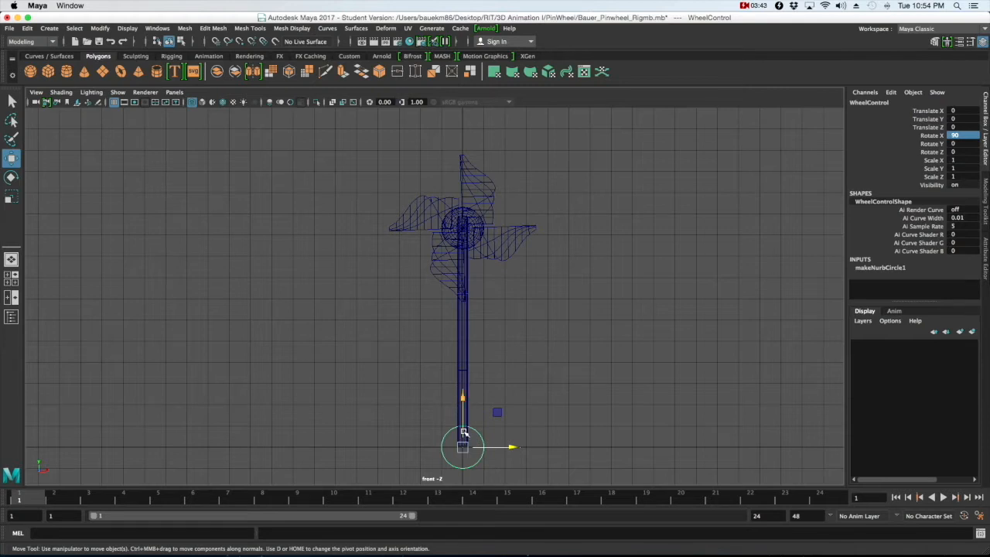
{"action": "left_click_drag", "start_coordinate": [464, 420], "coordinate": [479, 199]}
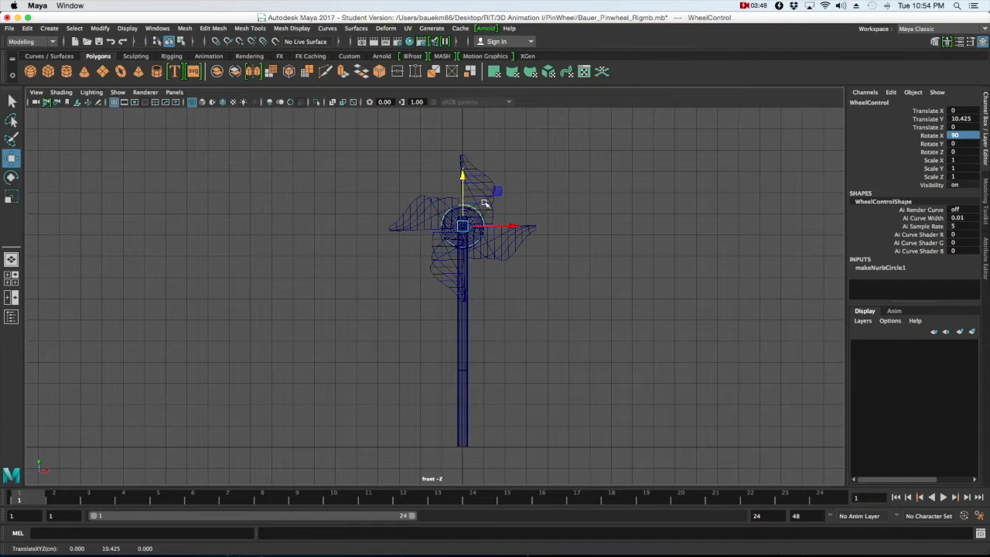
{"action": "left_click_drag", "start_coordinate": [461, 193], "coordinate": [464, 191]}
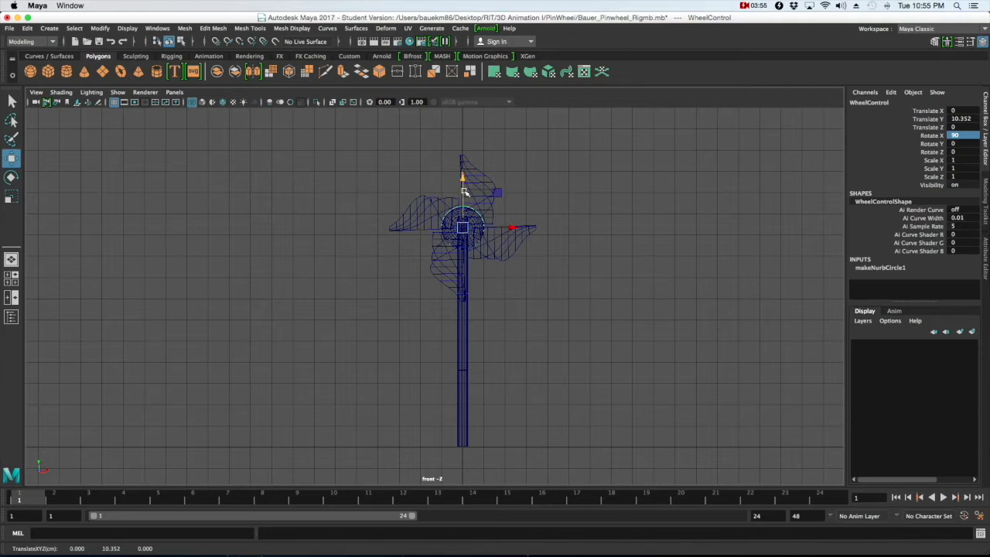
{"action": "key", "text": "r"}
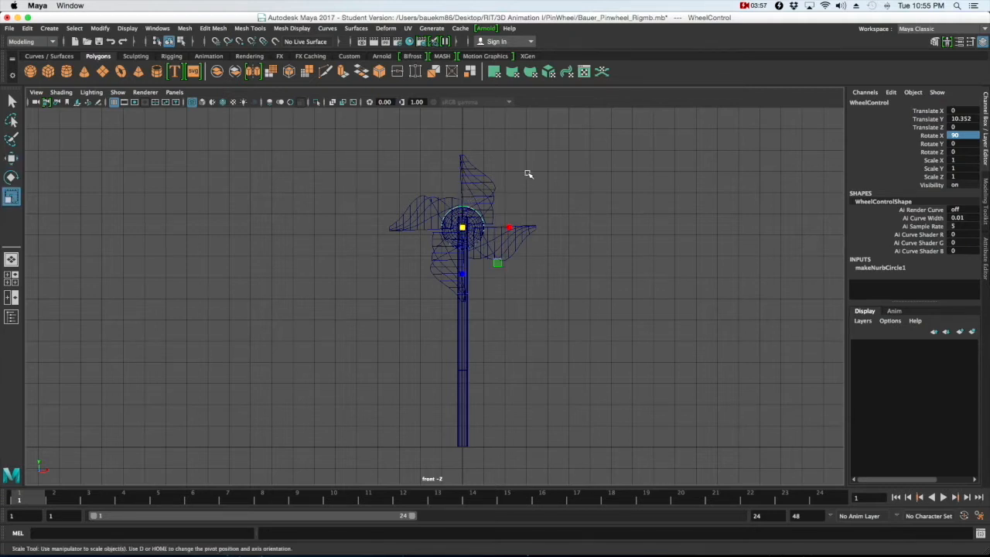
{"action": "left_click_drag", "start_coordinate": [462, 226], "coordinate": [565, 213]}
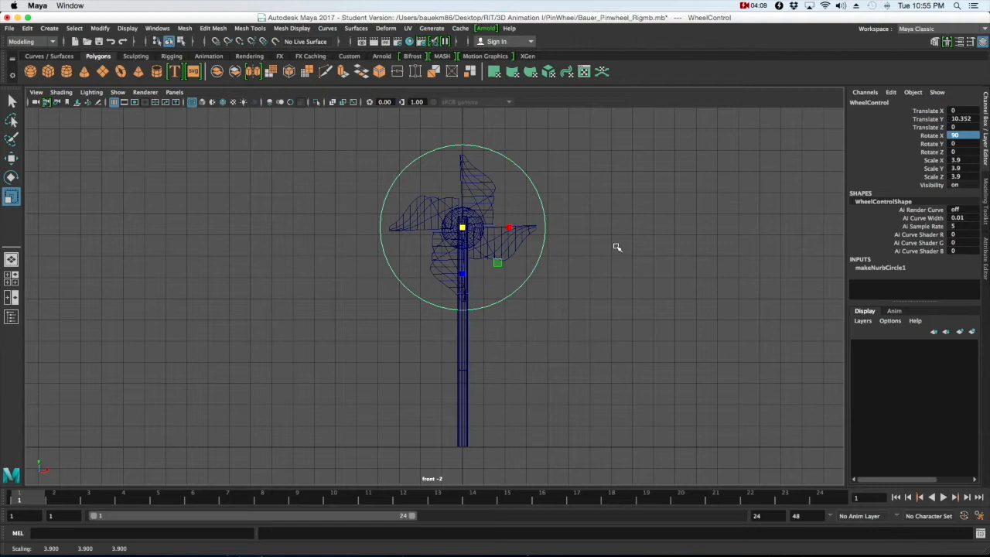
In the side view, align WheelControl with the blades at about Translate Y 10.317 and Z 0.542, and deselect it in the perspective view.
{"action": "key", "text": "space"}
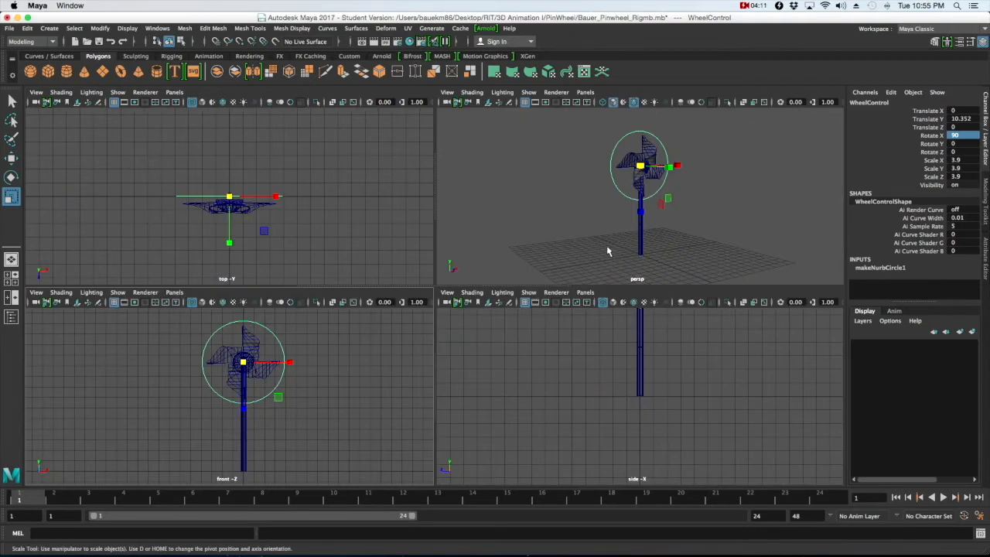
{"action": "middle_click_drag", "start_coordinate": [651, 351], "coordinate": [667, 418], "text": "alt"}
{"action": "key", "text": "space"}
{"action": "right_click_drag", "start_coordinate": [348, 259], "coordinate": [405, 308], "text": "alt"}
{"action": "scroll", "coordinate": [405, 308], "scroll_direction": "up", "scroll_amount": 1}
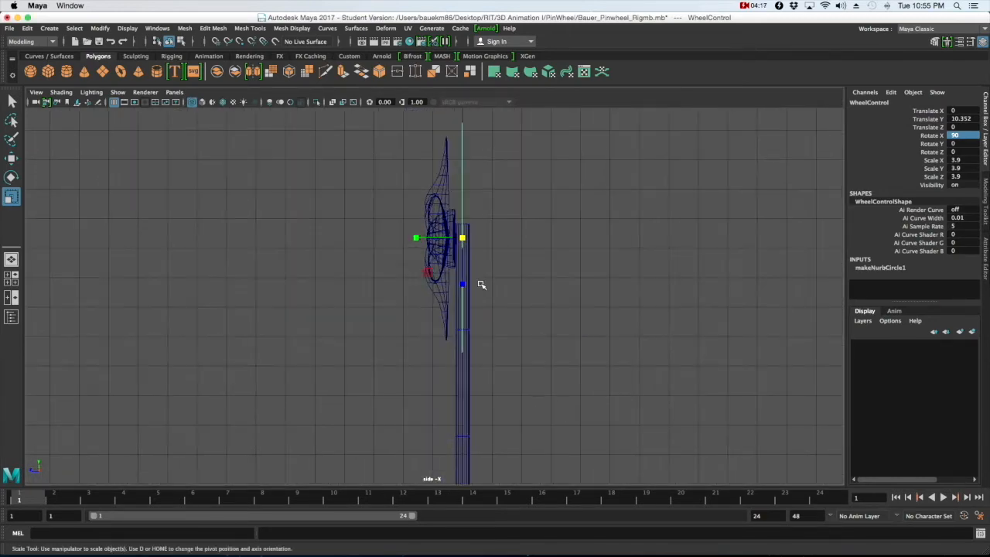
{"action": "middle_click_drag", "start_coordinate": [480, 281], "coordinate": [483, 301], "text": "alt"}
{"action": "key", "text": "w"}
{"action": "left_click_drag", "start_coordinate": [449, 258], "coordinate": [427, 260]}
{"action": "left_click_drag", "start_coordinate": [447, 222], "coordinate": [447, 224]}
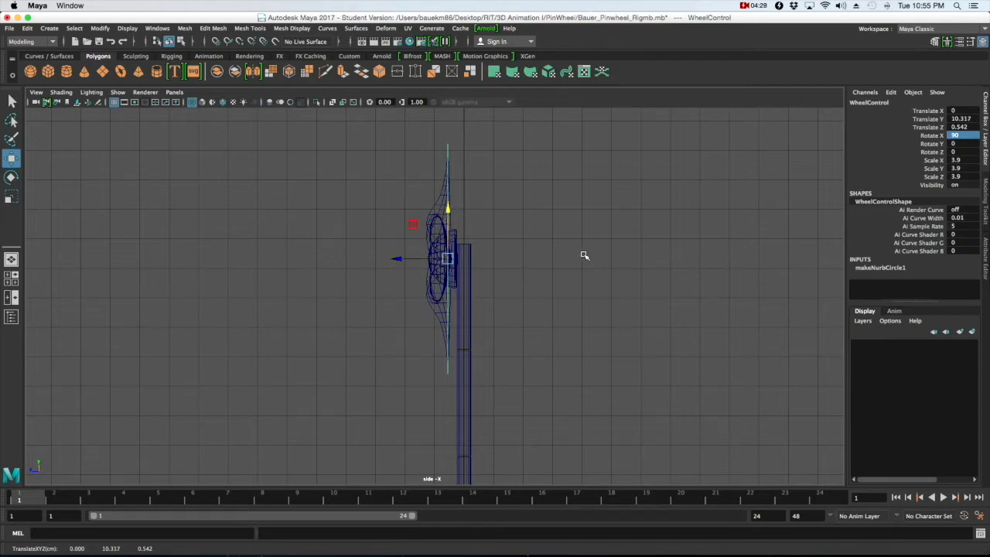
{"action": "key", "text": "space"}
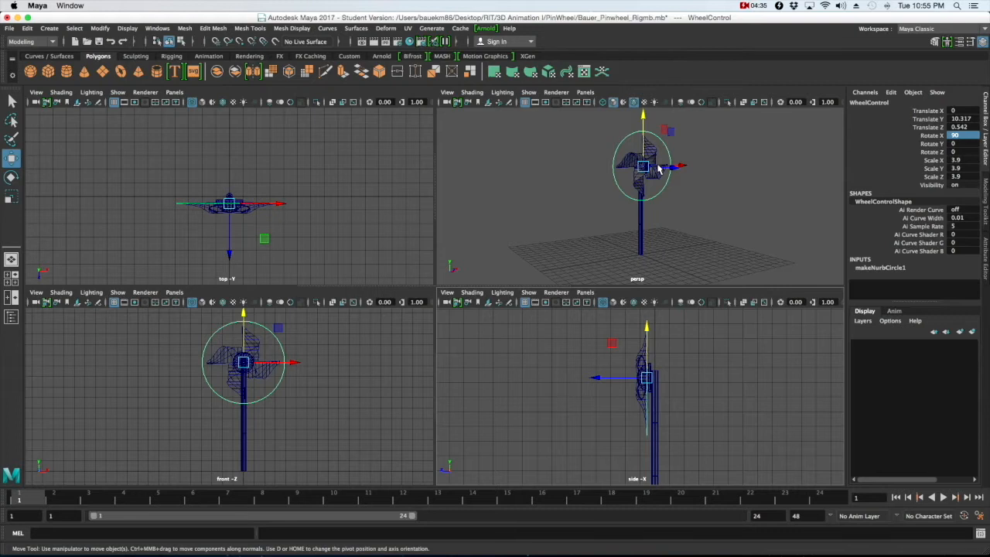
{"action": "key", "text": "space"}
{"action": "left_click", "coordinate": [535, 269]}
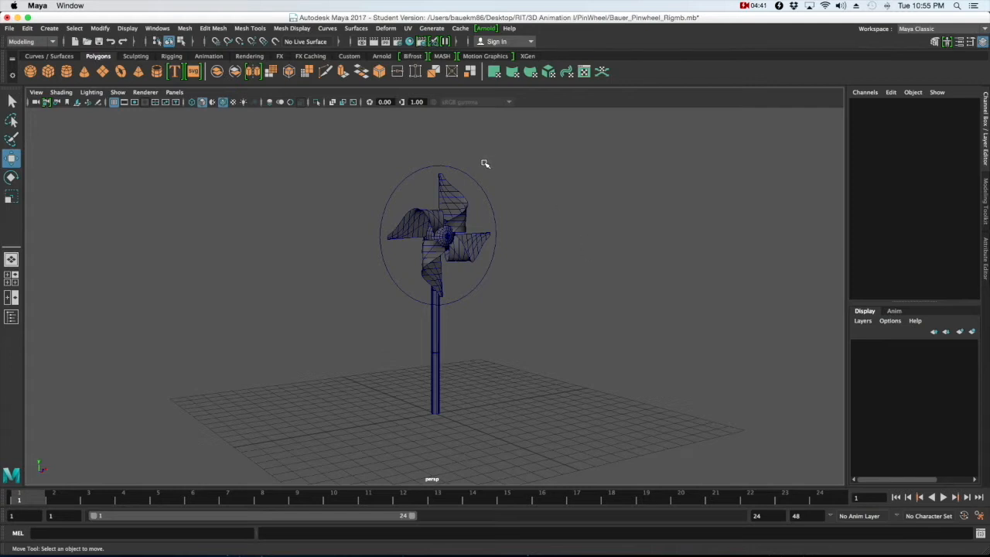
Try rotating the WheelControl circle around the wheel, undo the rotation and deselect the circle.
{"action": "left_click", "coordinate": [469, 183]}
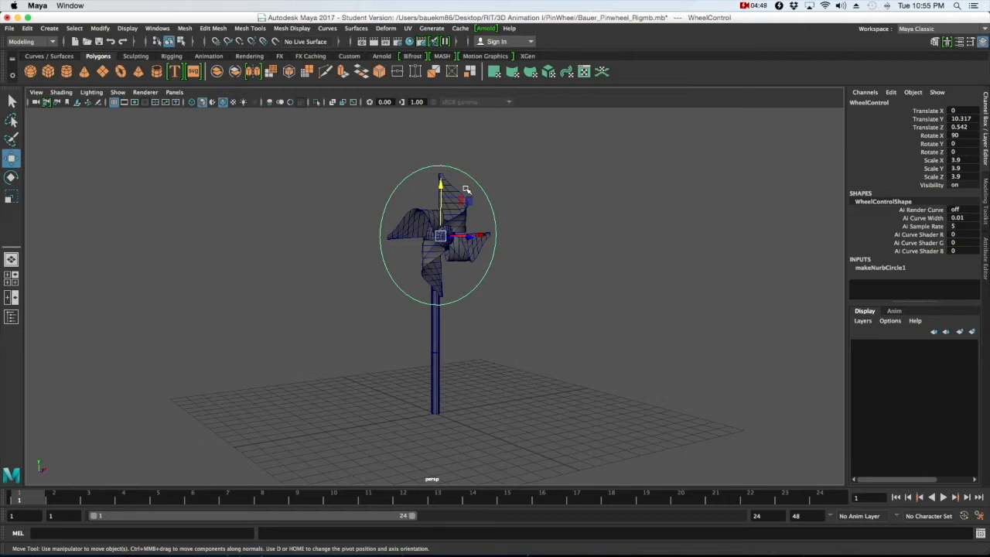
{"action": "key", "text": "e"}
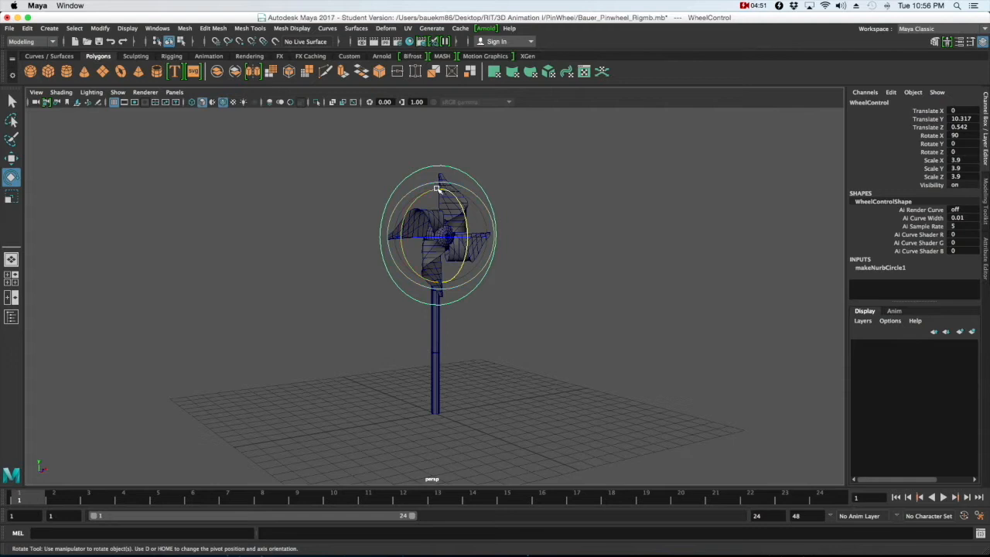
{"action": "left_click_drag", "start_coordinate": [421, 200], "coordinate": [504, 197]}
{"action": "key", "text": "super+z"}
{"action": "left_click", "coordinate": [508, 196]}
Freeze the transformations of the WheelControl circle.
{"action": "left_click", "coordinate": [456, 167]}
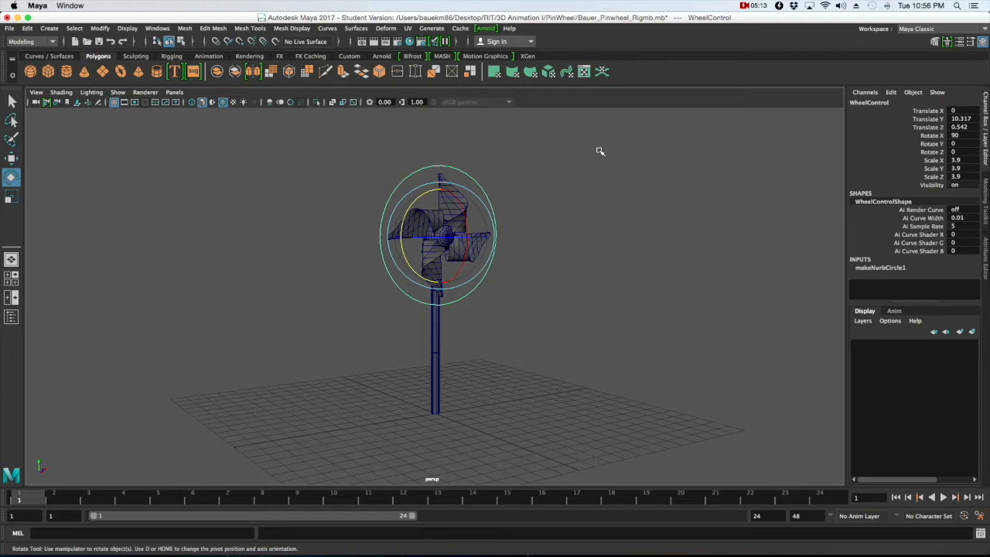
{"action": "left_click", "coordinate": [100, 29]}
{"action": "left_click", "coordinate": [118, 76]}
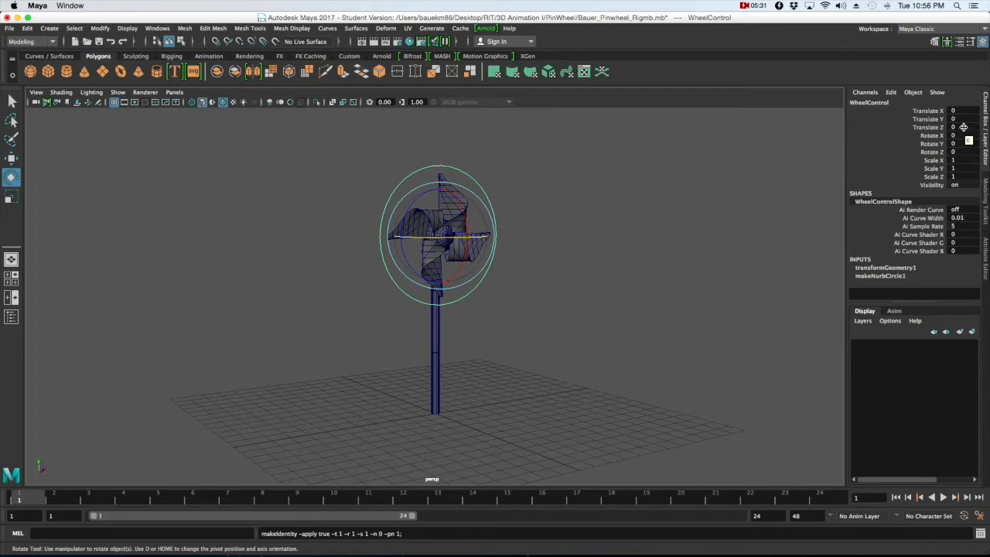
Check the transform values of the upper and lower stick sections and of WheelControl, and clear the selection.
{"action": "left_click", "coordinate": [438, 337]}
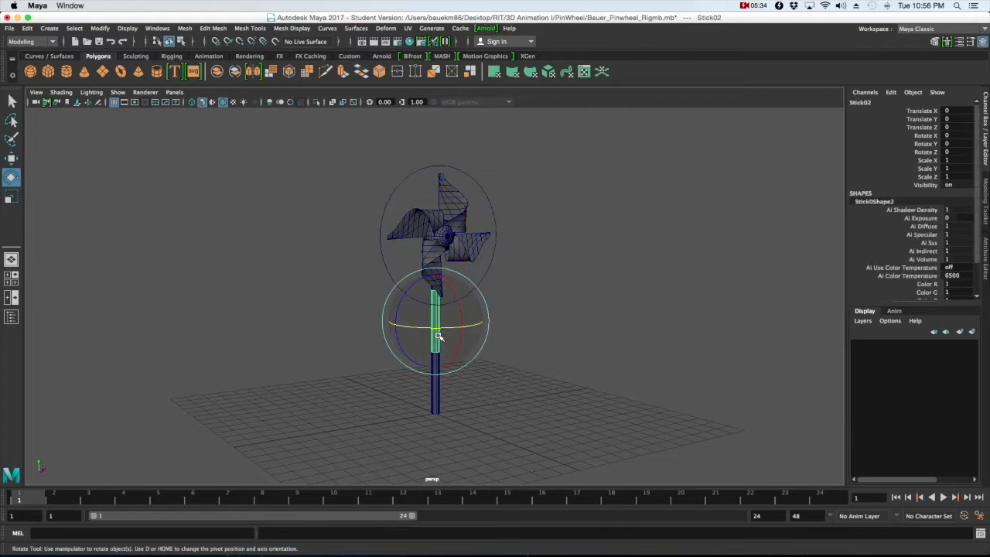
{"action": "left_click", "coordinate": [435, 380]}
{"action": "left_click_drag", "start_coordinate": [508, 208], "coordinate": [486, 211]}
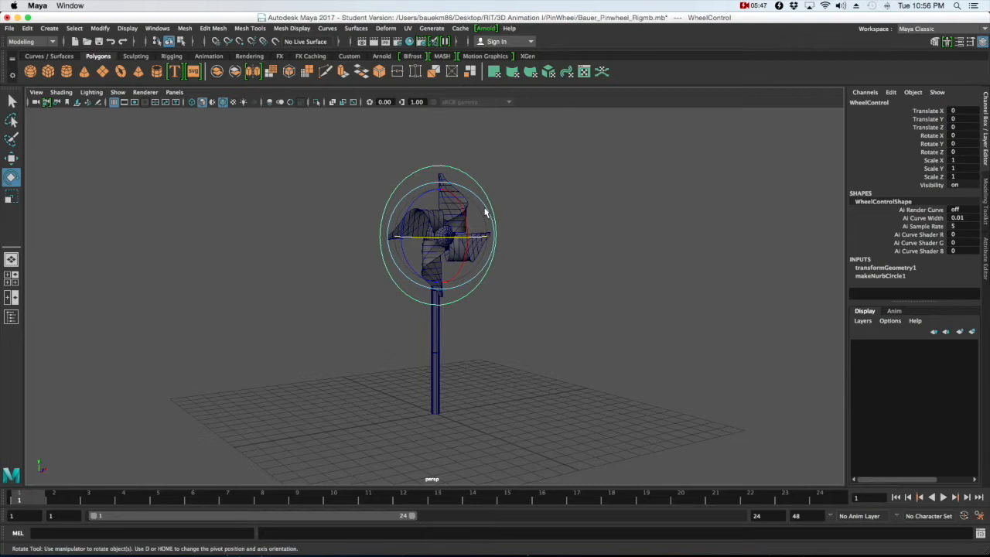
{"action": "left_click", "coordinate": [585, 218]}
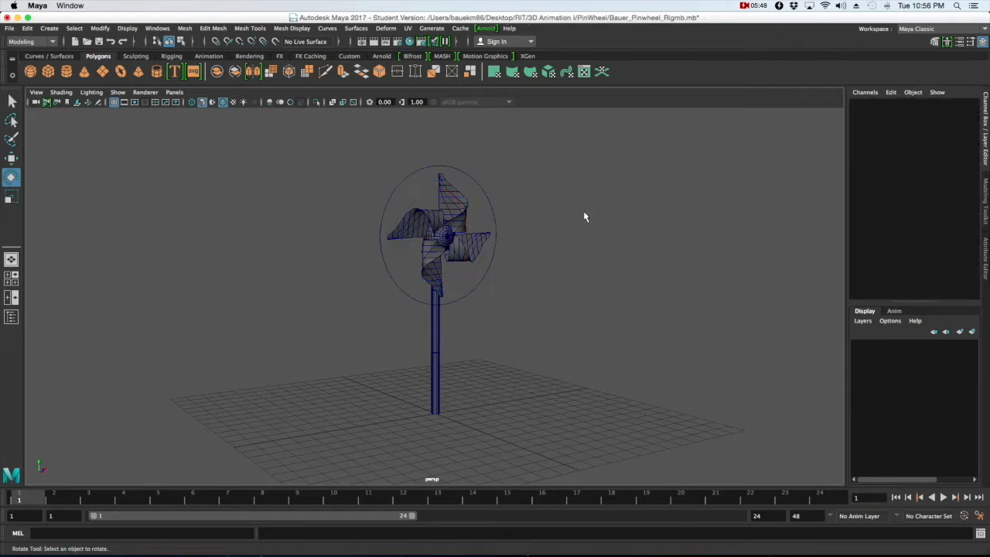
Open the Outliner, enlarge it and place it beside the pinwheel model.
{"action": "left_click_drag", "start_coordinate": [564, 219], "coordinate": [537, 217], "text": "alt"}
{"action": "scroll", "coordinate": [544, 218], "scroll_direction": "up", "scroll_amount": 3}
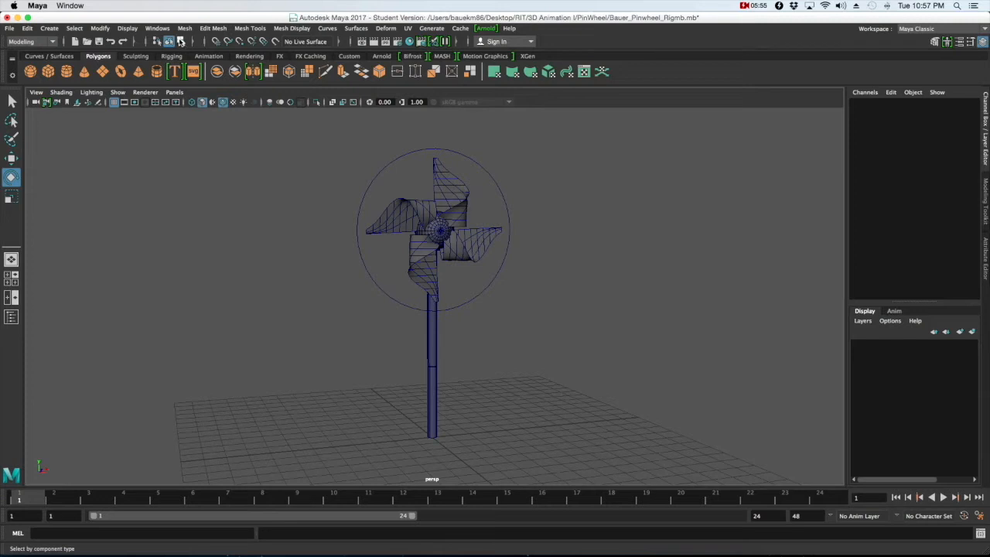
{"action": "left_click", "coordinate": [162, 29]}
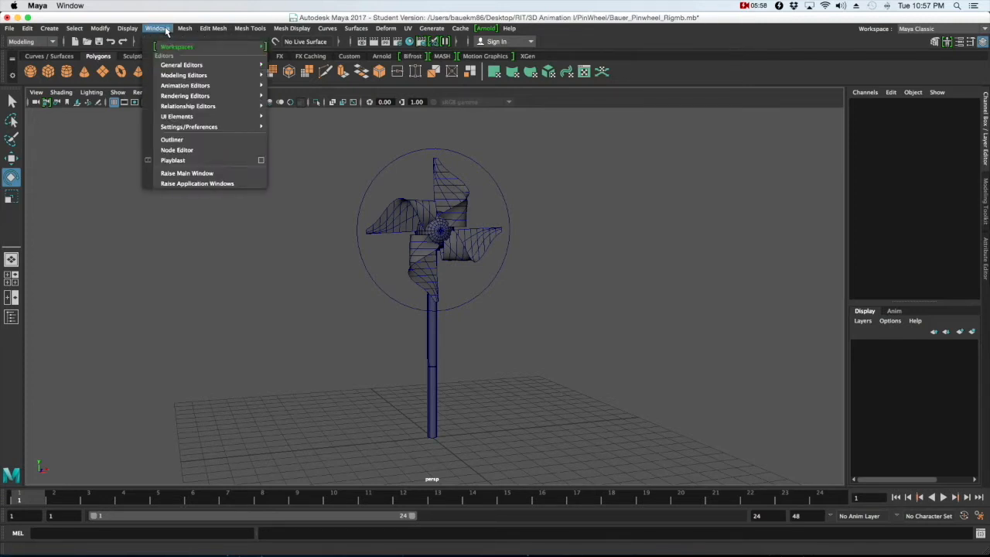
{"action": "left_click", "coordinate": [186, 140]}
{"action": "left_click_drag", "start_coordinate": [219, 111], "coordinate": [118, 39]}
{"action": "left_click_drag", "start_coordinate": [269, 206], "coordinate": [286, 500]}
{"action": "left_click_drag", "start_coordinate": [148, 37], "coordinate": [144, 34]}
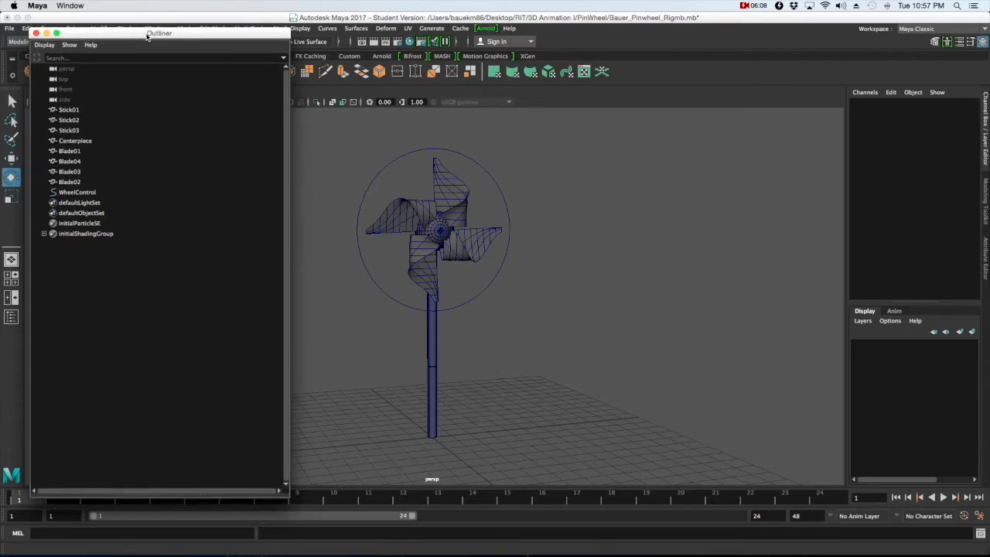
Select Blade04, Blade03, Blade02, Stick01, Stick03 and WheelControl one at a time to match each name with its part.
{"action": "left_click", "coordinate": [434, 209]}
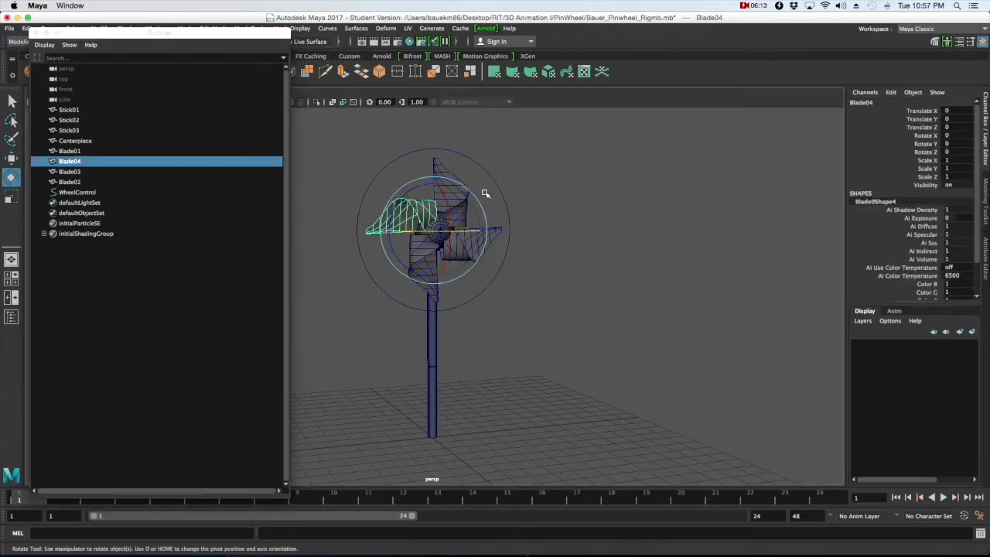
{"action": "left_click", "coordinate": [78, 171]}
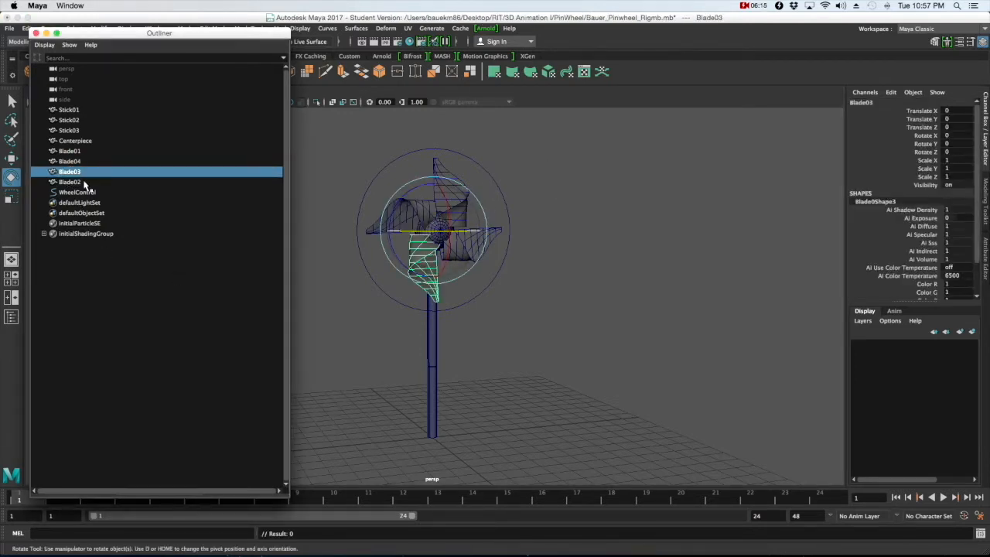
{"action": "left_click", "coordinate": [83, 182]}
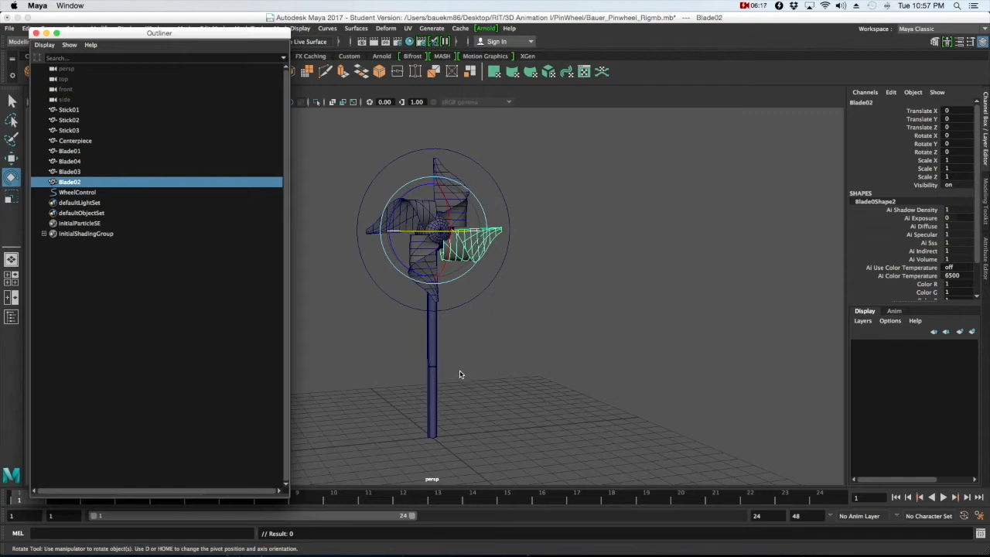
{"action": "left_click", "coordinate": [433, 391]}
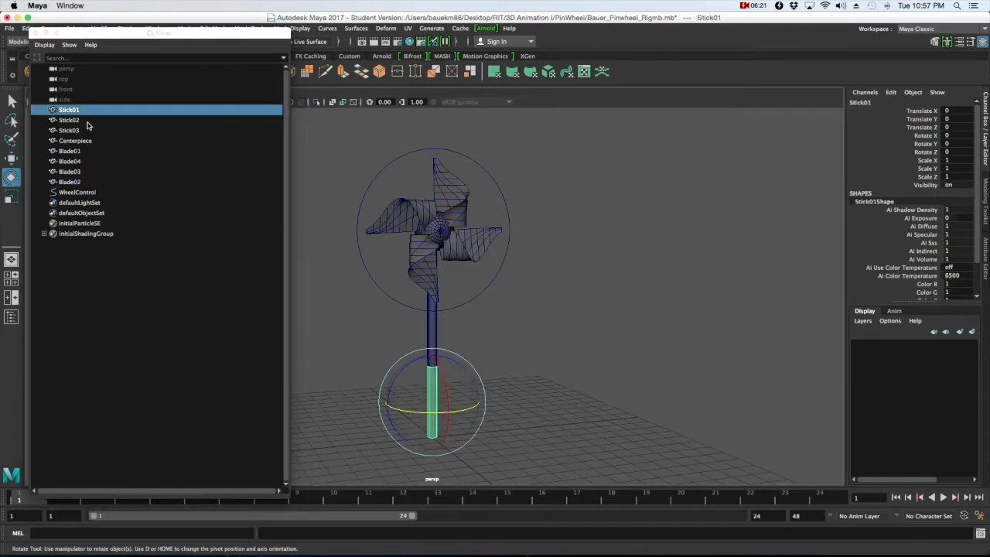
{"action": "left_click", "coordinate": [89, 129]}
{"action": "key", "text": "q"}
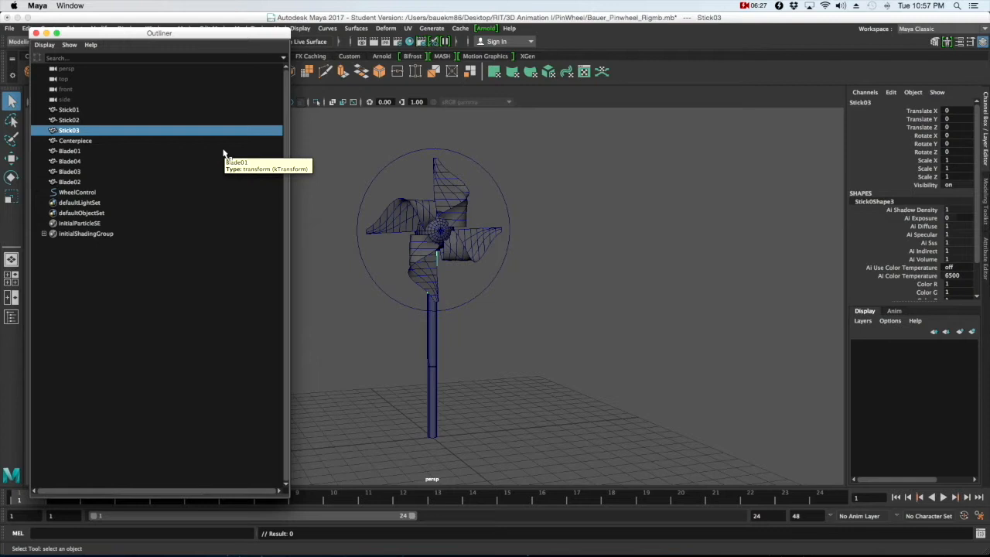
{"action": "left_click", "coordinate": [158, 193]}
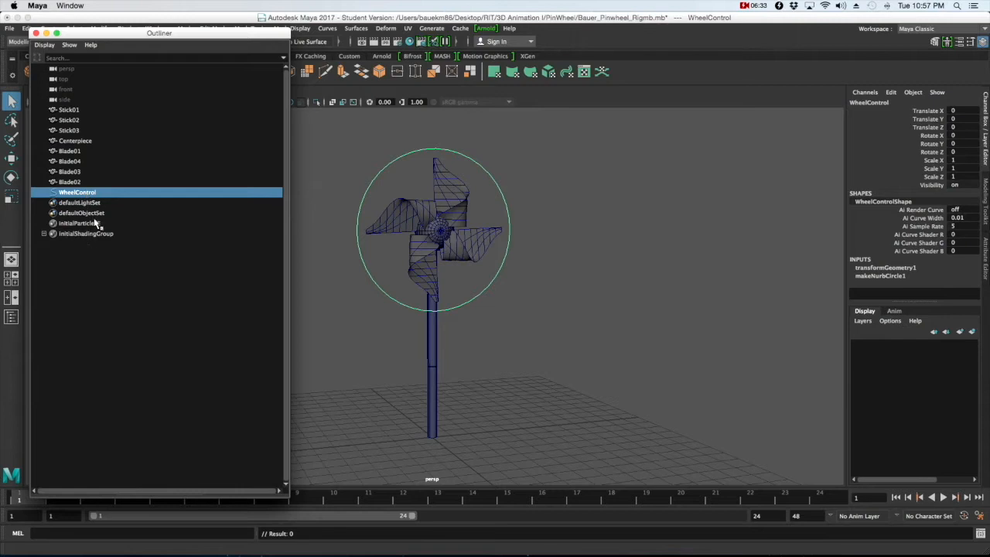
Group all the pinwheel geometry from Stick01 through Blade02, leaving WheelControl out of the group.
{"action": "left_click", "coordinate": [70, 109]}
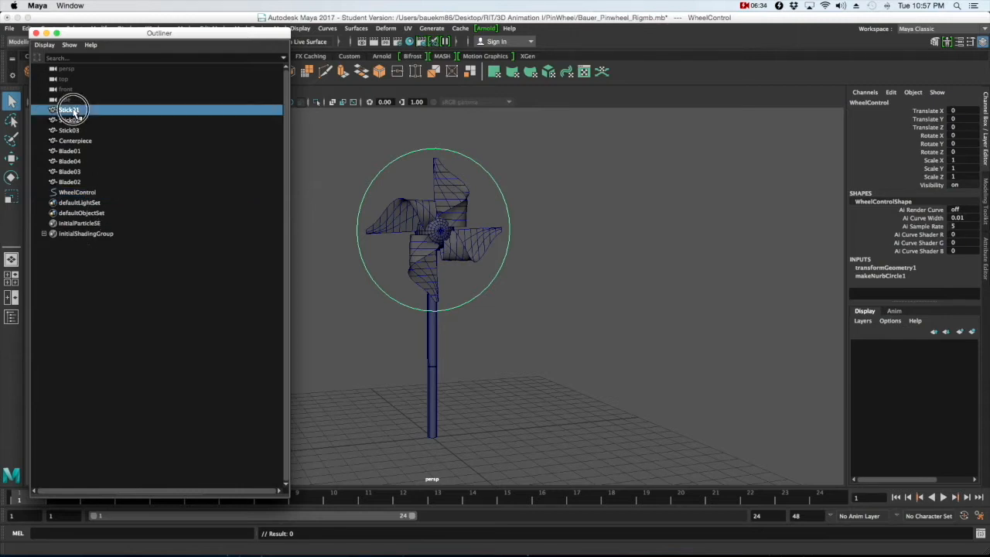
{"action": "left_click", "coordinate": [111, 192], "text": "shift"}
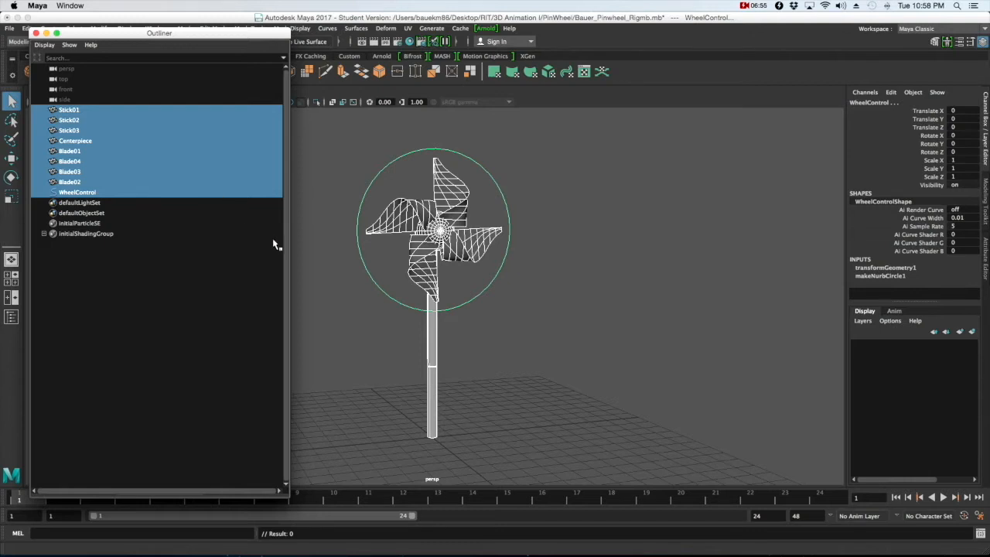
{"action": "left_click", "coordinate": [224, 110]}
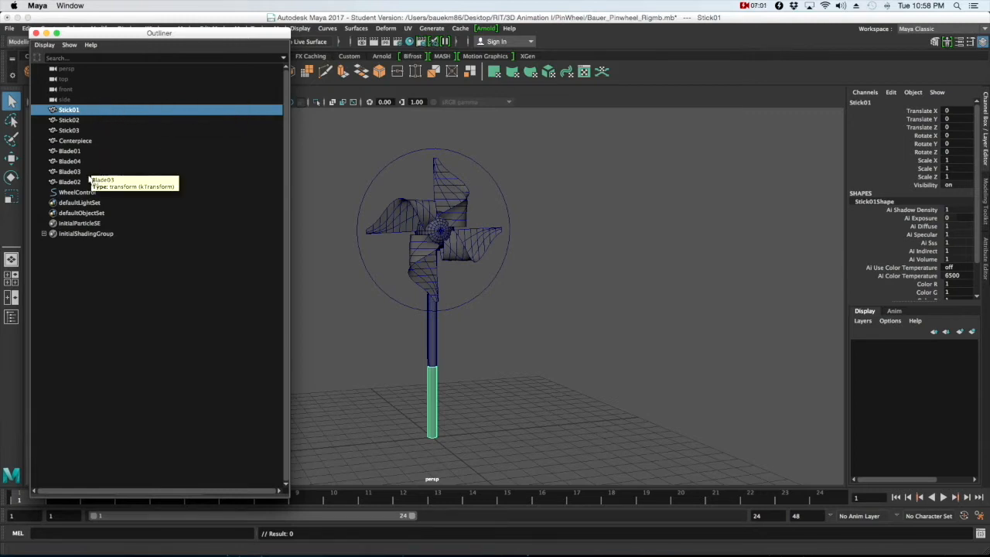
{"action": "left_click", "coordinate": [107, 184], "text": "shift"}
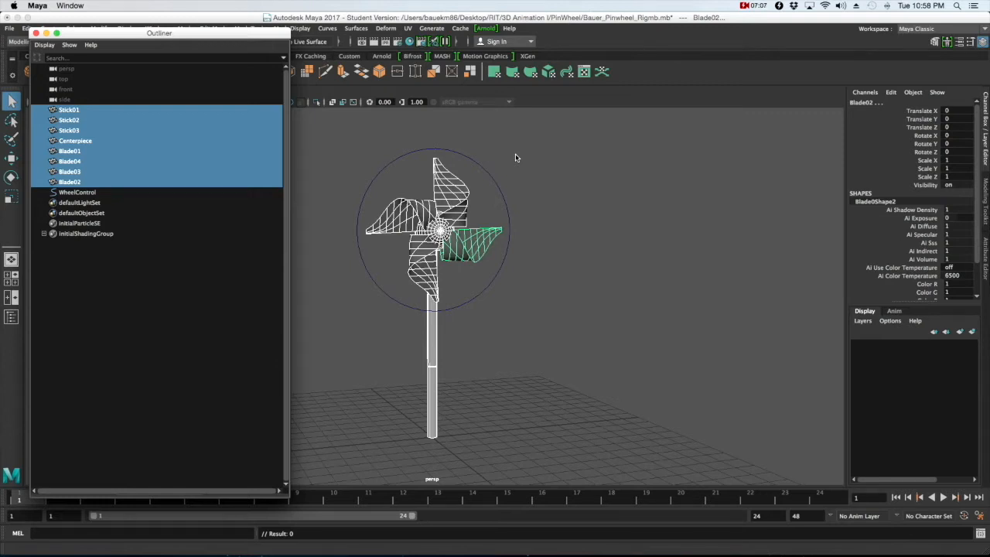
{"action": "key", "text": "ctrl+g"}
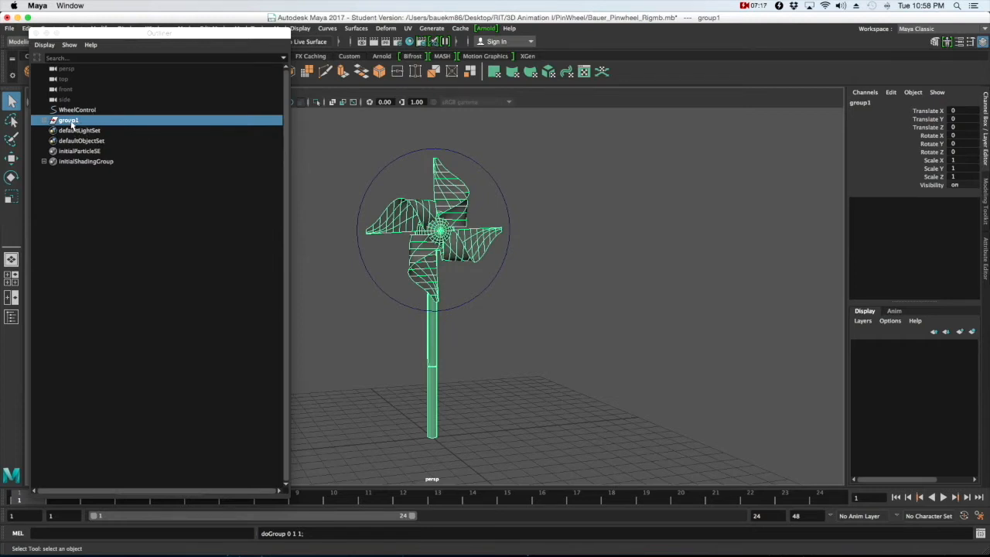
Rename the pinwheel geometry group as GEO and expand it in the Outliner to show its parts.
{"action": "double_click", "coordinate": [70, 121]}
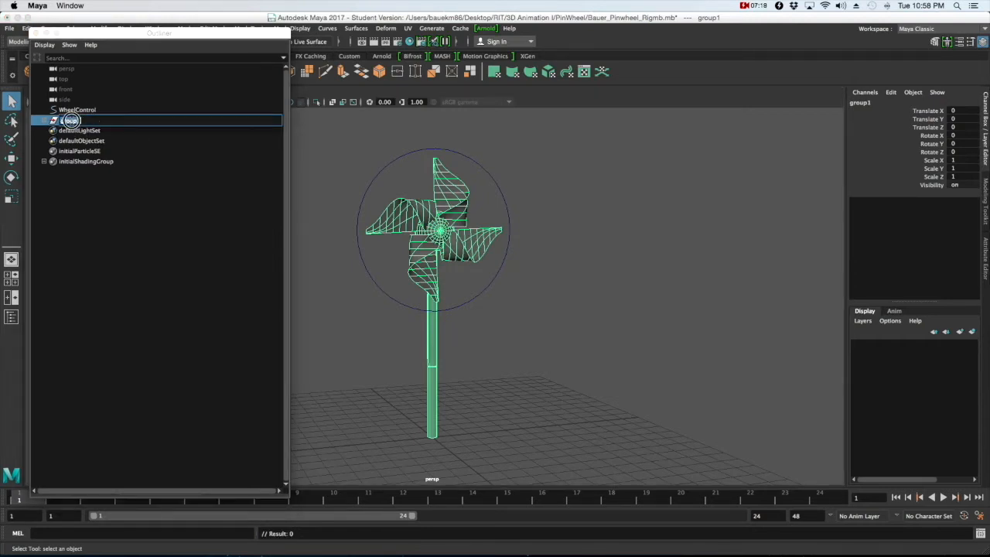
{"action": "type", "text": "GEO"}
{"action": "key", "text": "Return"}
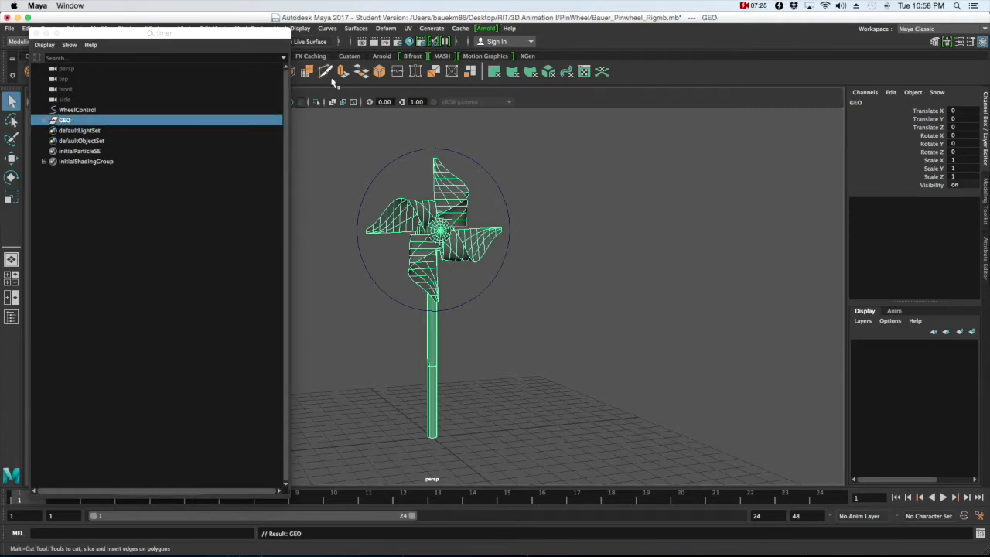
{"action": "left_click_drag", "start_coordinate": [133, 34], "coordinate": [140, 35]}
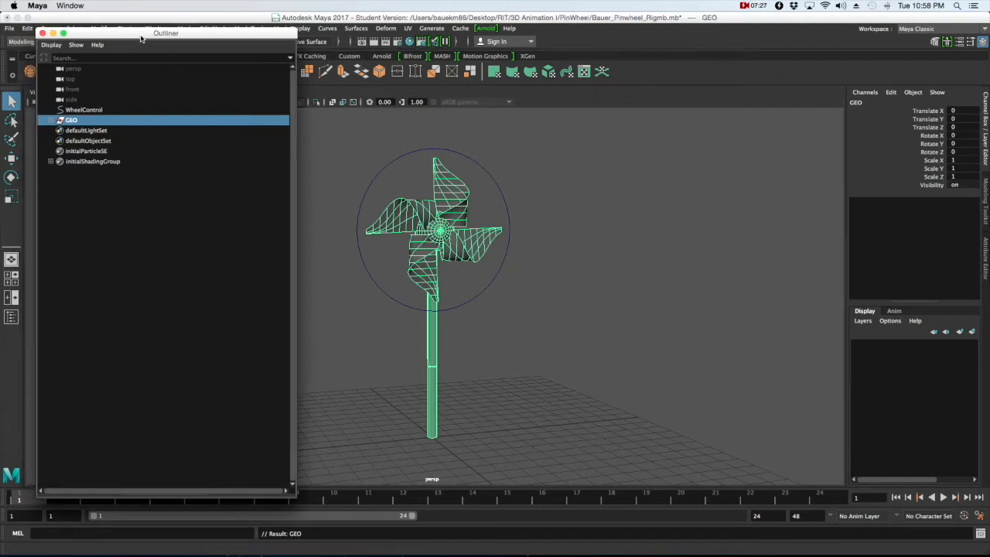
{"action": "left_click", "coordinate": [51, 122]}
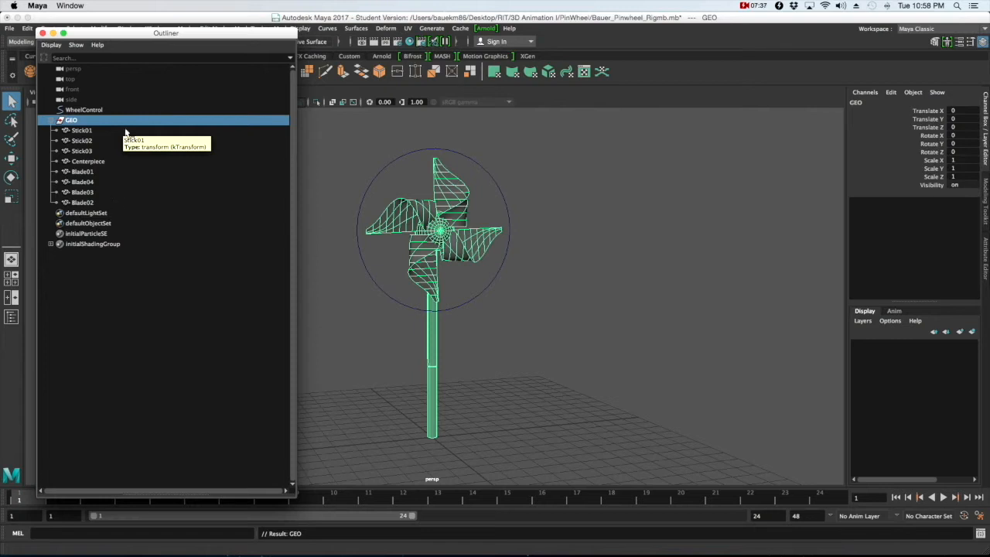
Group WheelControl on its own, name the group Controls and clear the selection.
{"action": "left_click", "coordinate": [119, 110]}
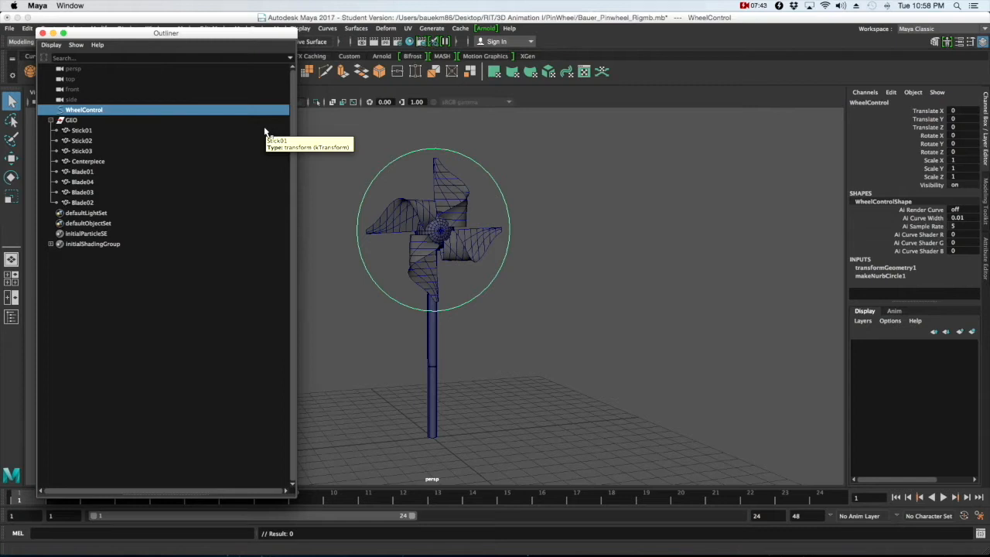
{"action": "key", "text": "ctrl+g"}
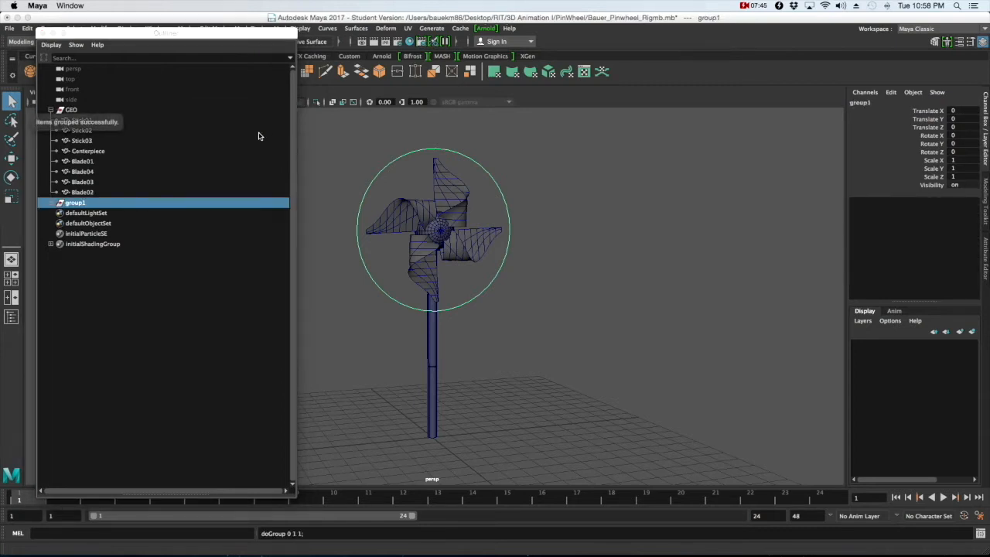
{"action": "double_click", "coordinate": [77, 203]}
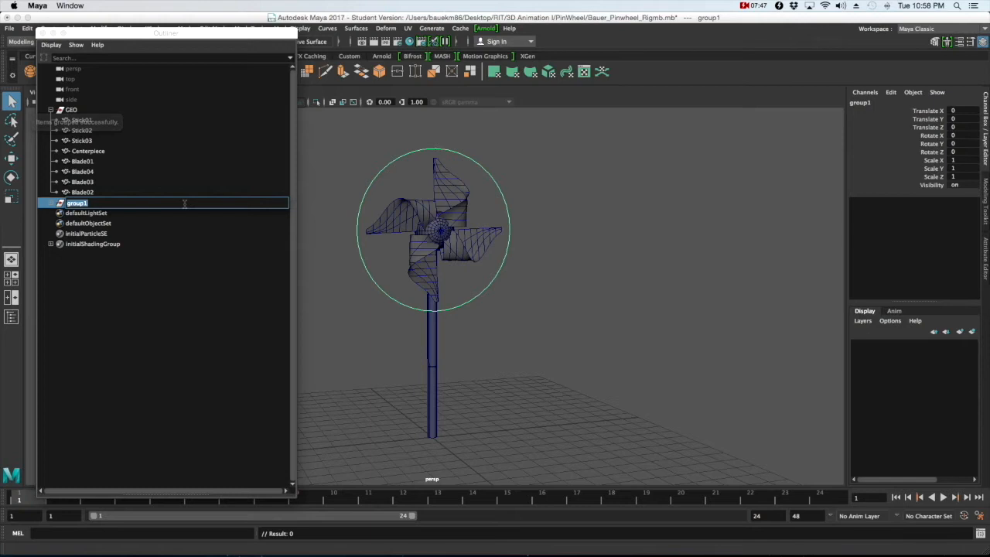
{"action": "type", "text": "Control"}
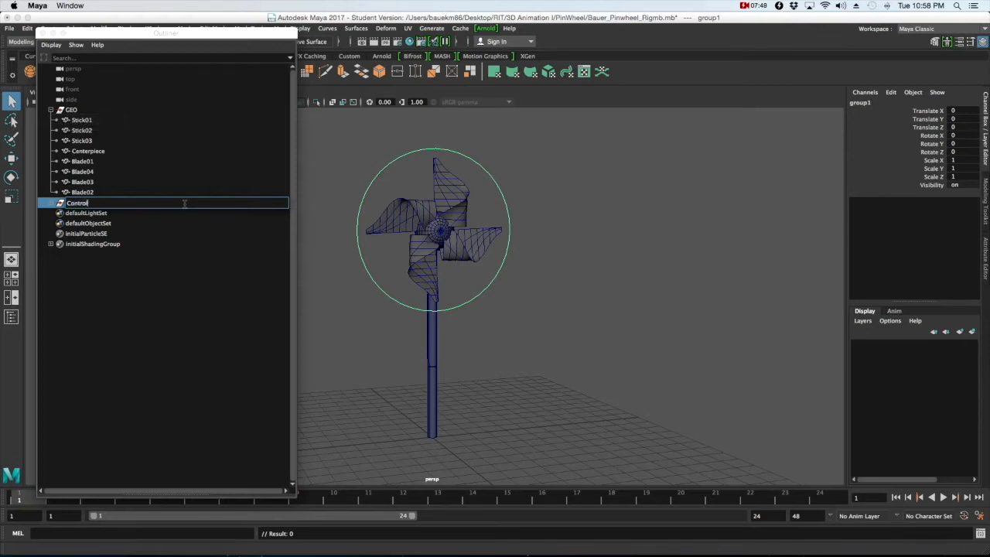
{"action": "type", "text": "s"}
{"action": "key", "text": "Return"}
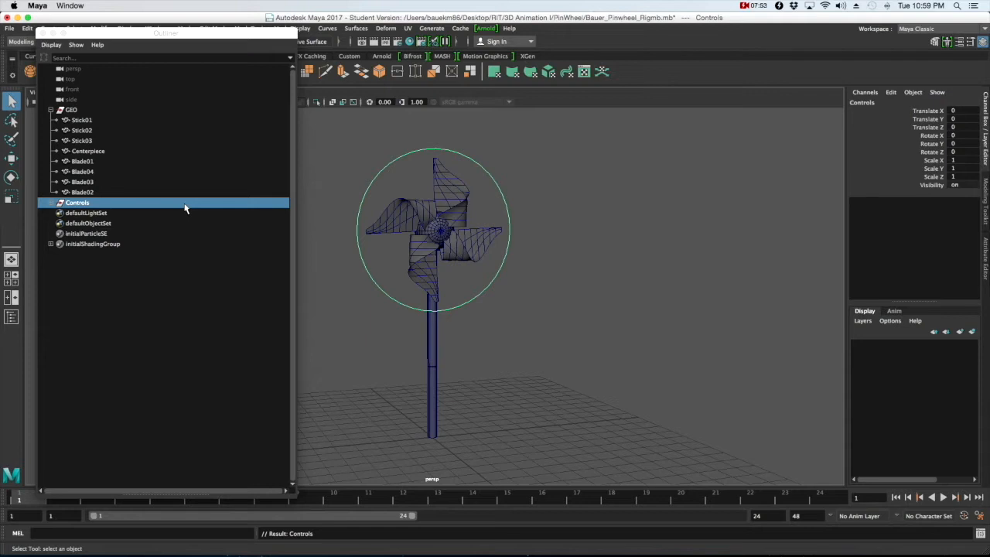
{"action": "left_click", "coordinate": [206, 300]}
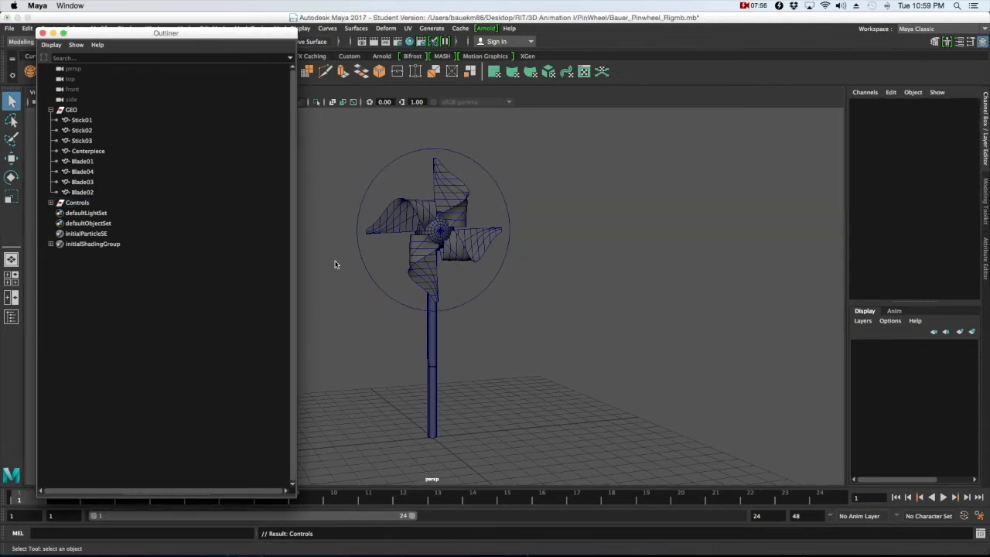
Parent Blade01 under Centerpiece in the Outliner and expand Centerpiece.
{"action": "left_click", "coordinate": [496, 211]}
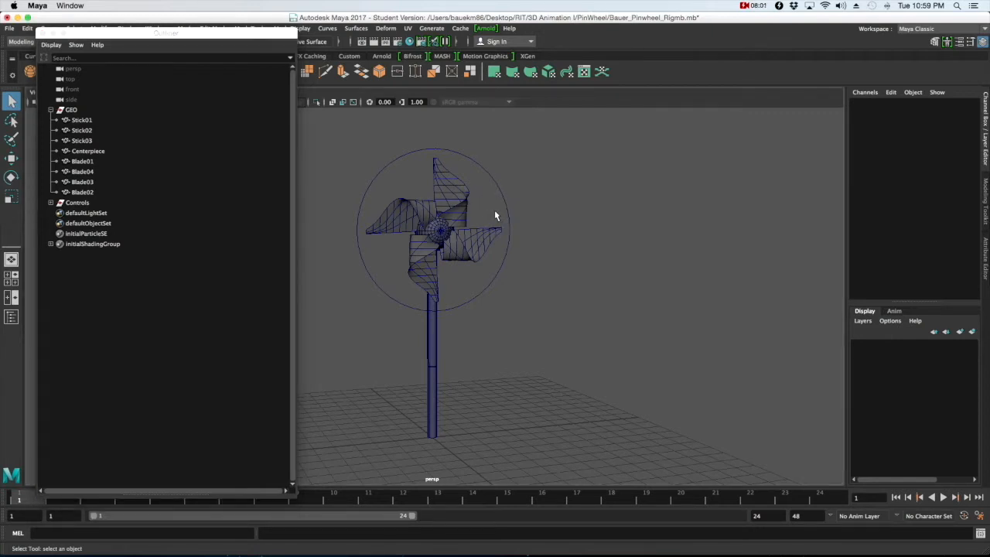
{"action": "left_click", "coordinate": [483, 213]}
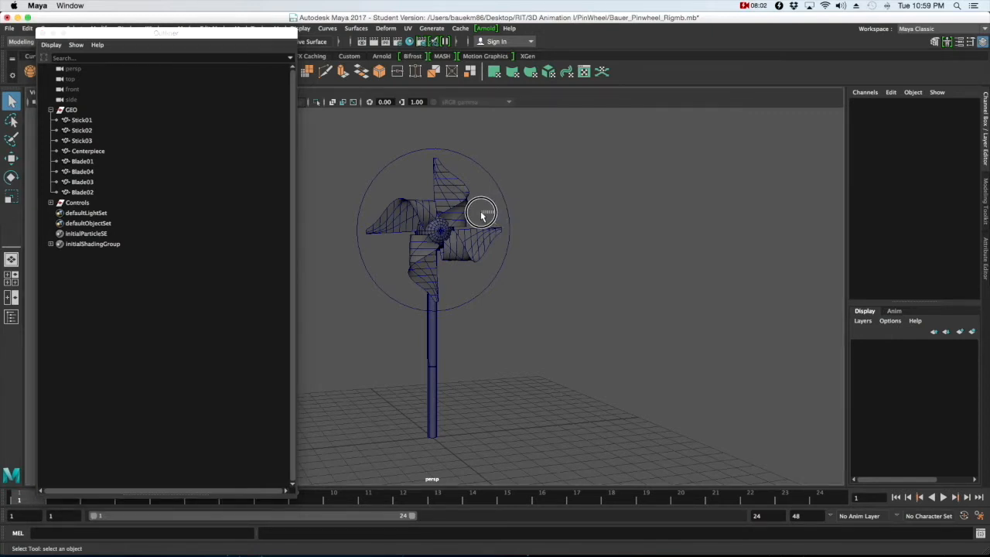
{"action": "left_click", "coordinate": [443, 228]}
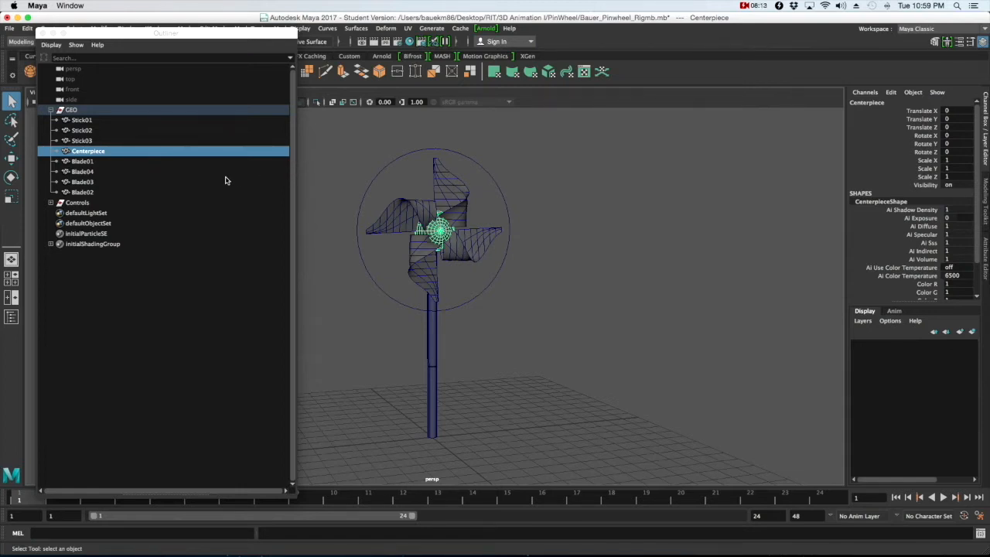
{"action": "left_click", "coordinate": [117, 157]}
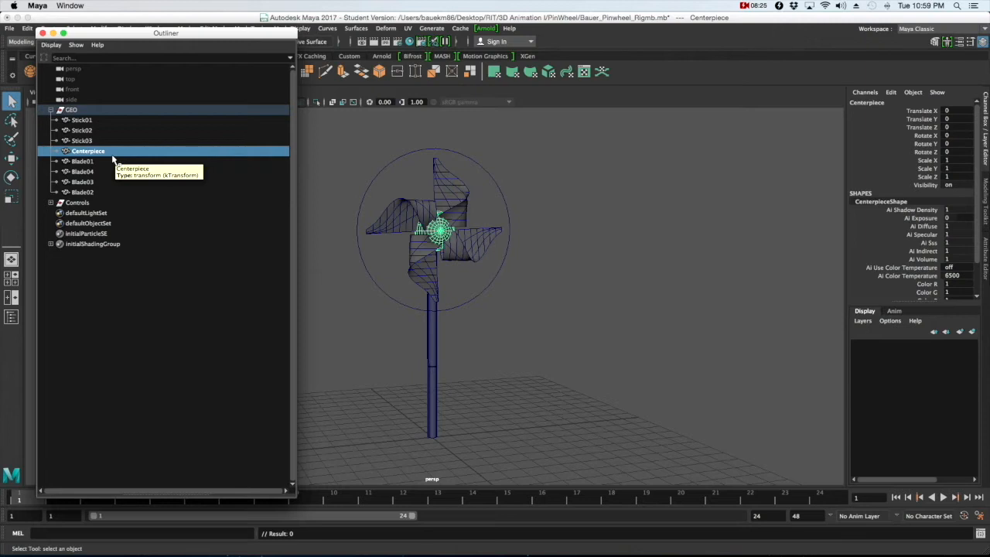
{"action": "left_click", "coordinate": [108, 165]}
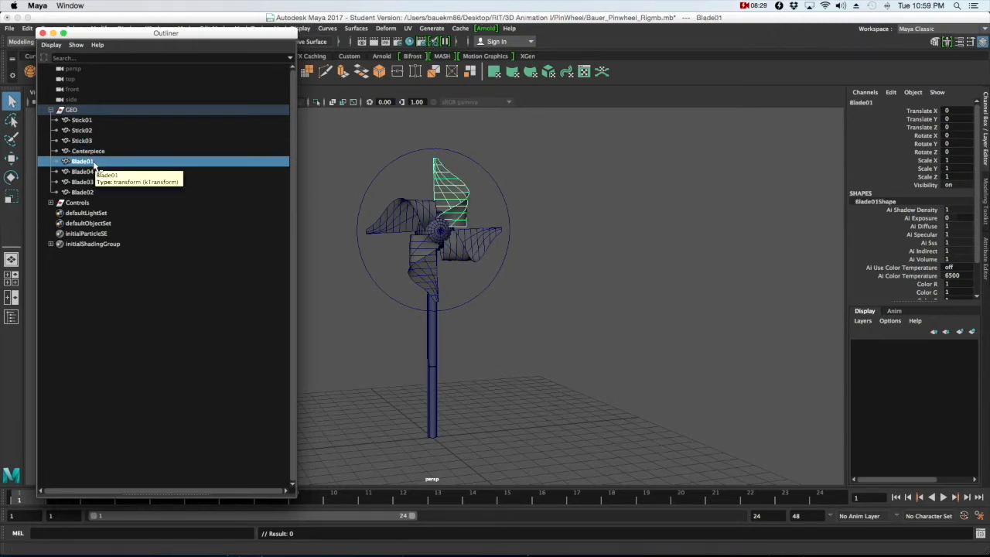
{"action": "middle_click_drag", "start_coordinate": [94, 166], "coordinate": [95, 155]}
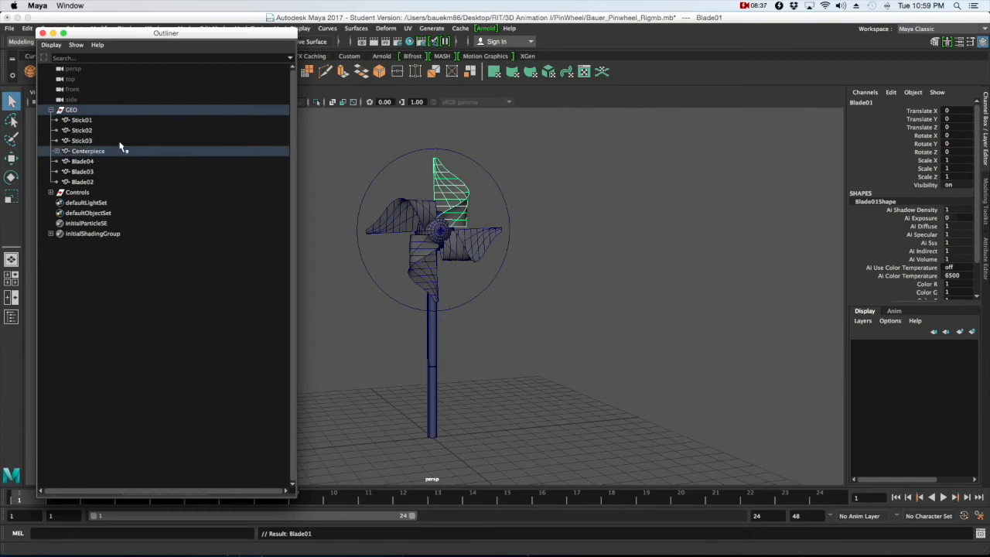
{"action": "left_click", "coordinate": [58, 151]}
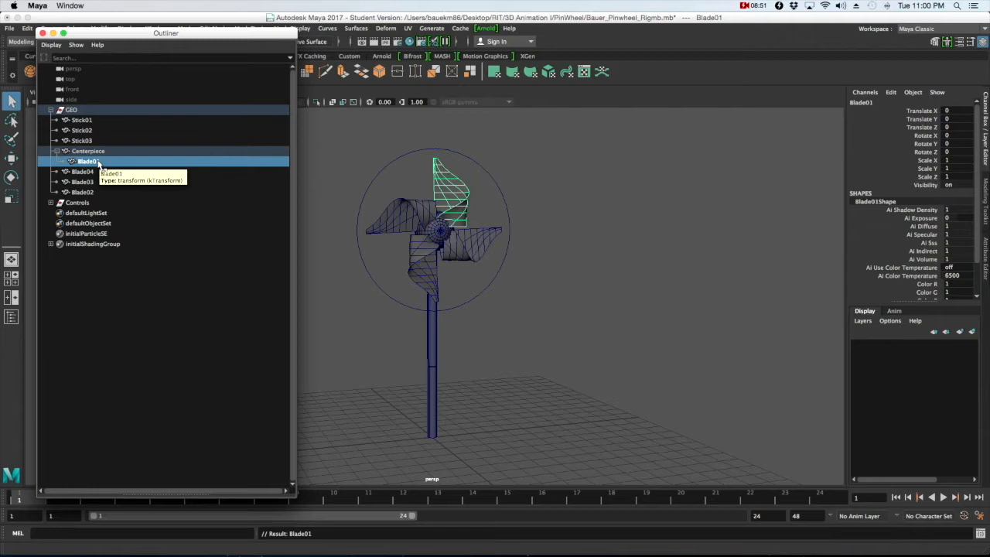
Chain the remaining blades by parenting Blade02 under Blade01, Blade03 under Blade02 and Blade04 under Blade03.
{"action": "left_click", "coordinate": [83, 192]}
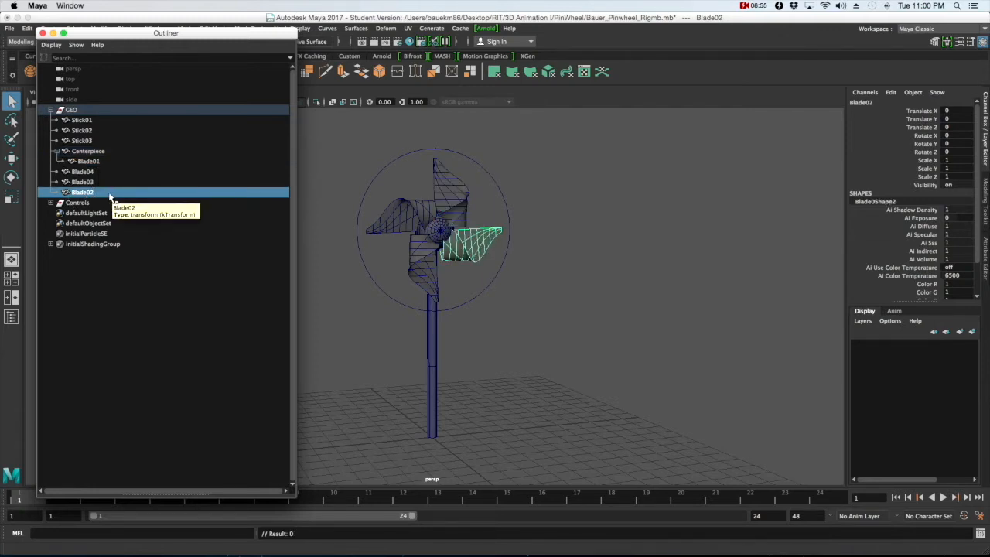
{"action": "left_click_drag", "start_coordinate": [110, 197], "coordinate": [97, 166]}
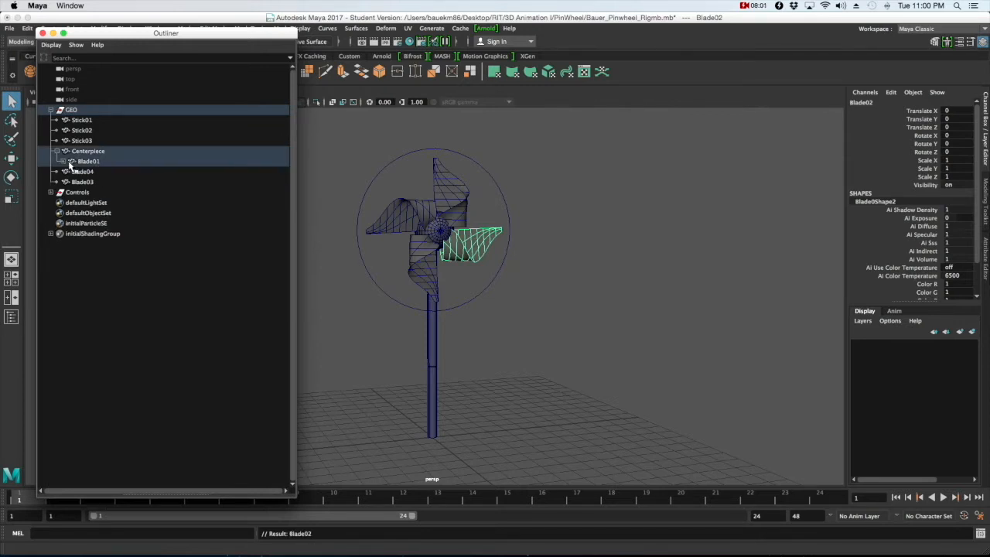
{"action": "left_click", "coordinate": [82, 192]}
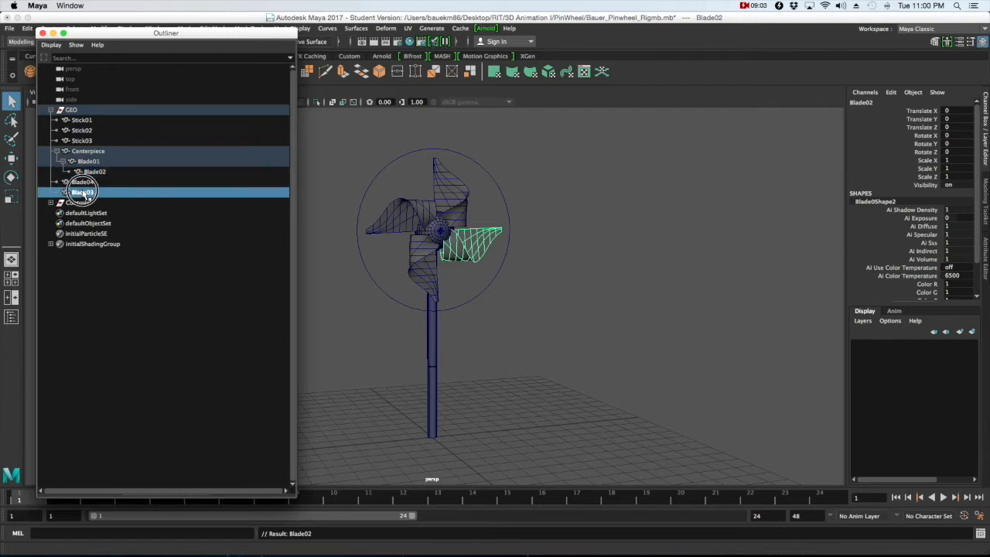
{"action": "left_click_drag", "start_coordinate": [82, 192], "coordinate": [113, 182]}
{"action": "left_click", "coordinate": [71, 172]}
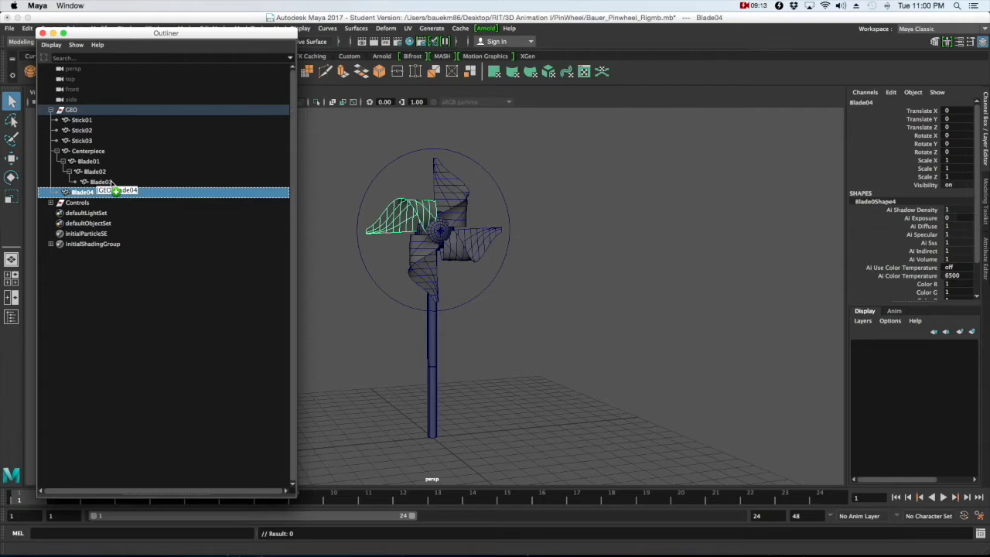
{"action": "left_click_drag", "start_coordinate": [112, 183], "coordinate": [113, 182]}
{"action": "left_click", "coordinate": [76, 183]}
Check the wheel hierarchy by selecting Centerpiece, Blade01 and Blade02 in turn, ending on Centerpiece.
{"action": "left_click", "coordinate": [165, 131]}
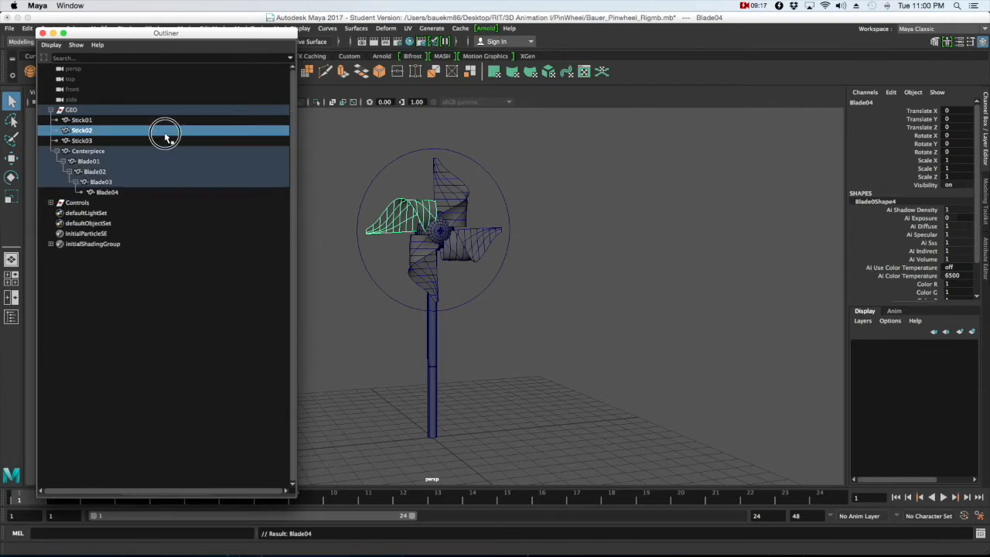
{"action": "left_click", "coordinate": [144, 151]}
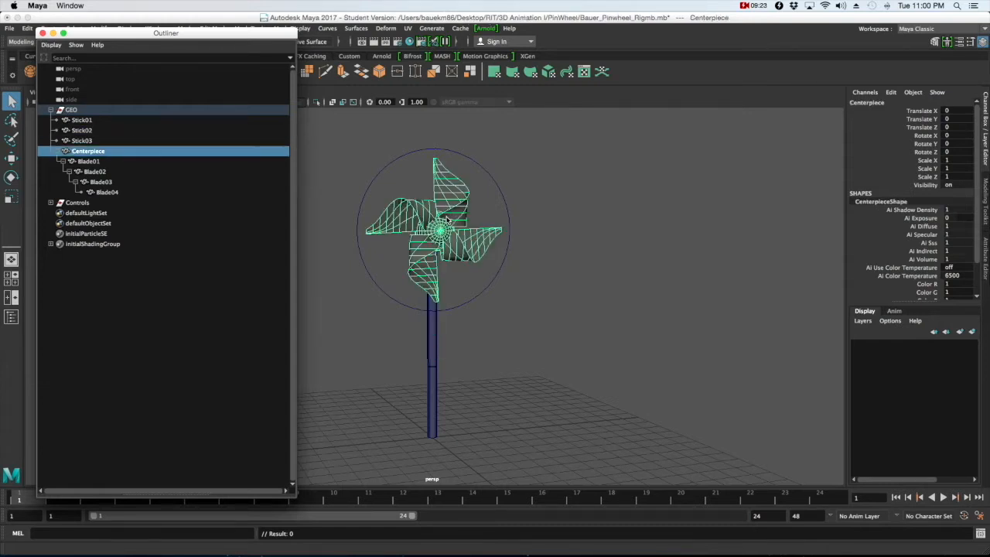
{"action": "left_click", "coordinate": [141, 161]}
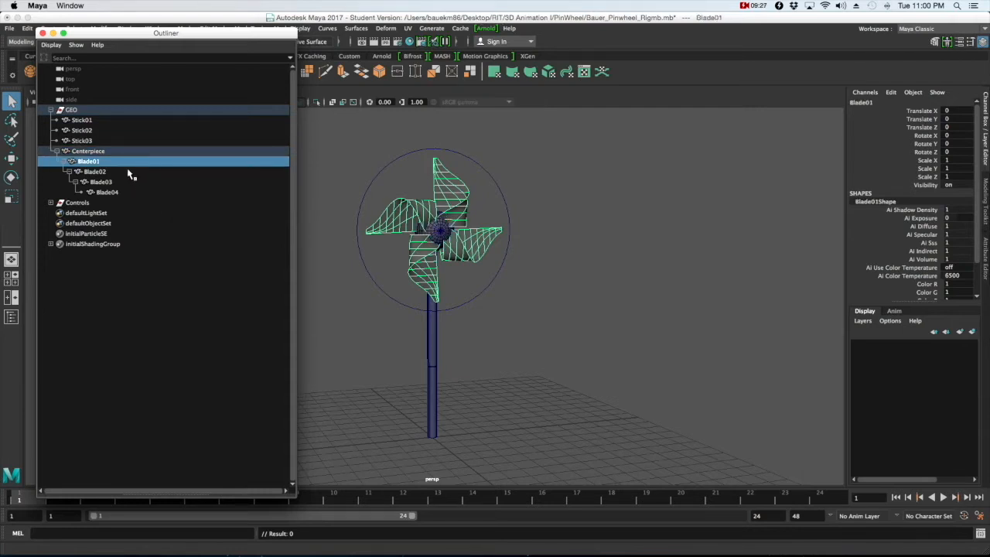
{"action": "left_click", "coordinate": [136, 171]}
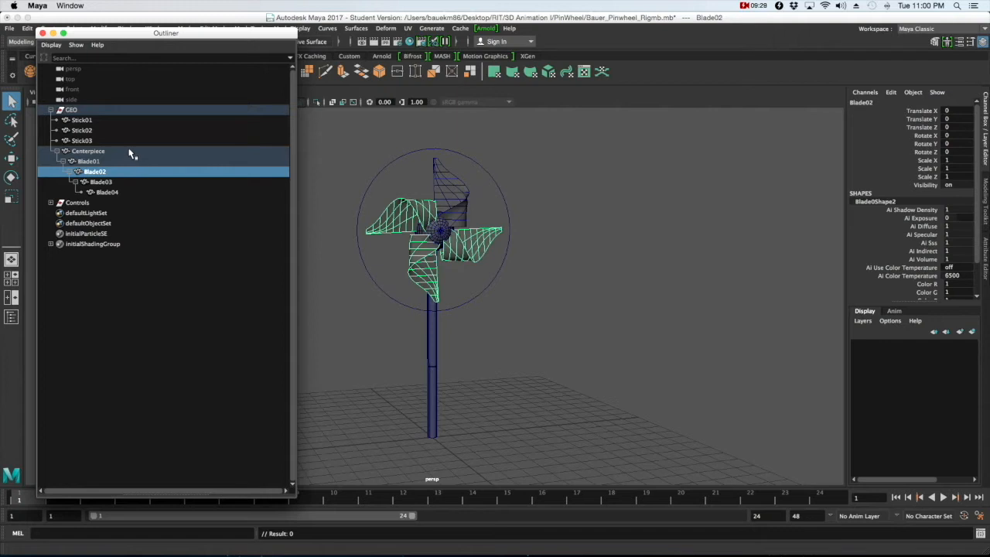
{"action": "left_click", "coordinate": [131, 152]}
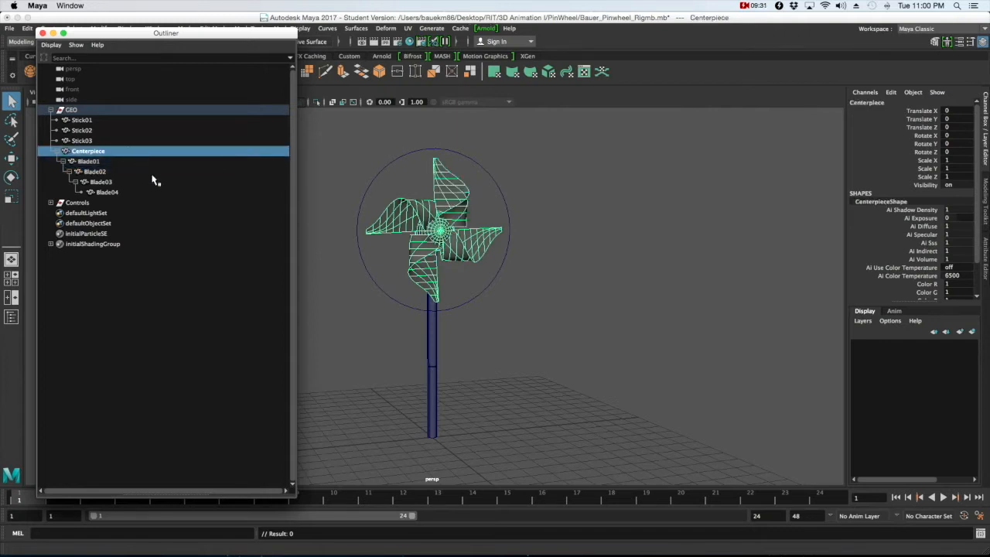
Test the wheel hierarchy by rotating Centerpiece about 112 degrees around Z, undo the rotation and clear the selection.
{"action": "key", "text": "e"}
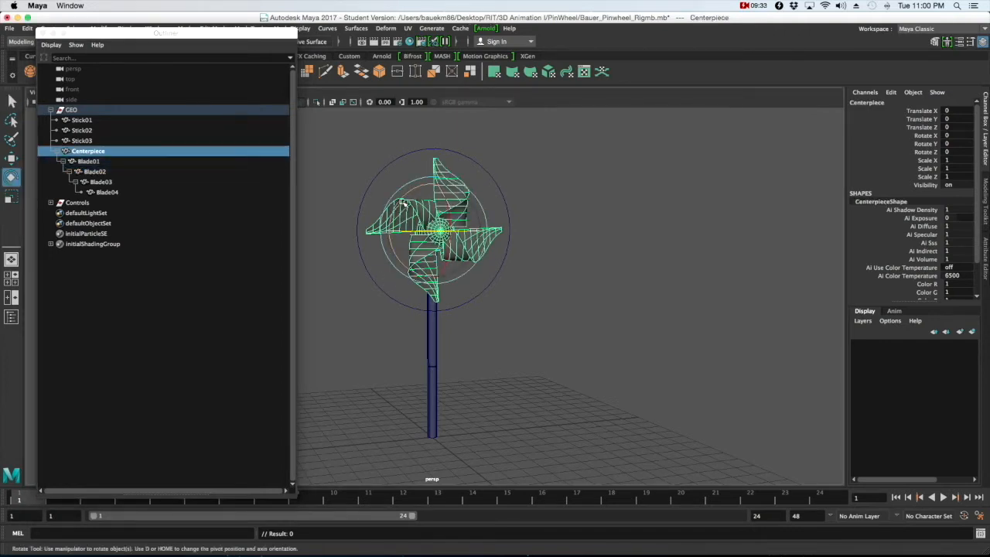
{"action": "left_click_drag", "start_coordinate": [407, 198], "coordinate": [414, 268]}
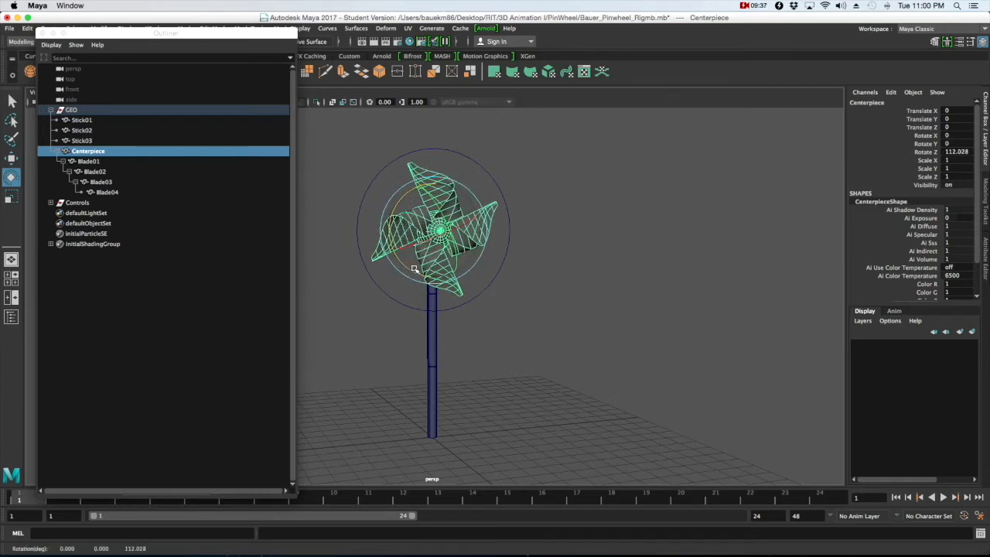
{"action": "key", "text": "ctrl+z"}
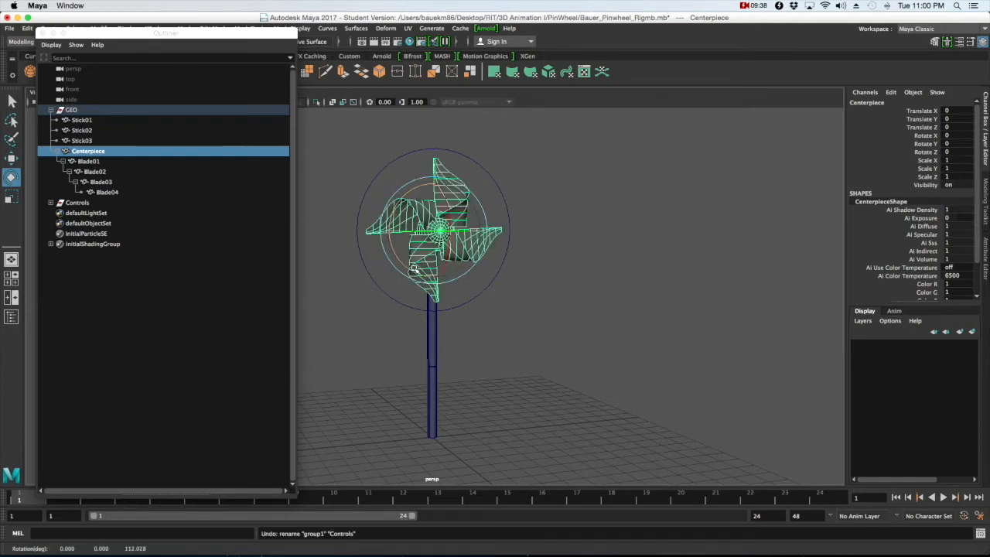
{"action": "left_click", "coordinate": [213, 303]}
Parent Stick02 under Stick01 and Stick03 under Stick02, and clear the selection.
{"action": "left_click", "coordinate": [123, 123]}
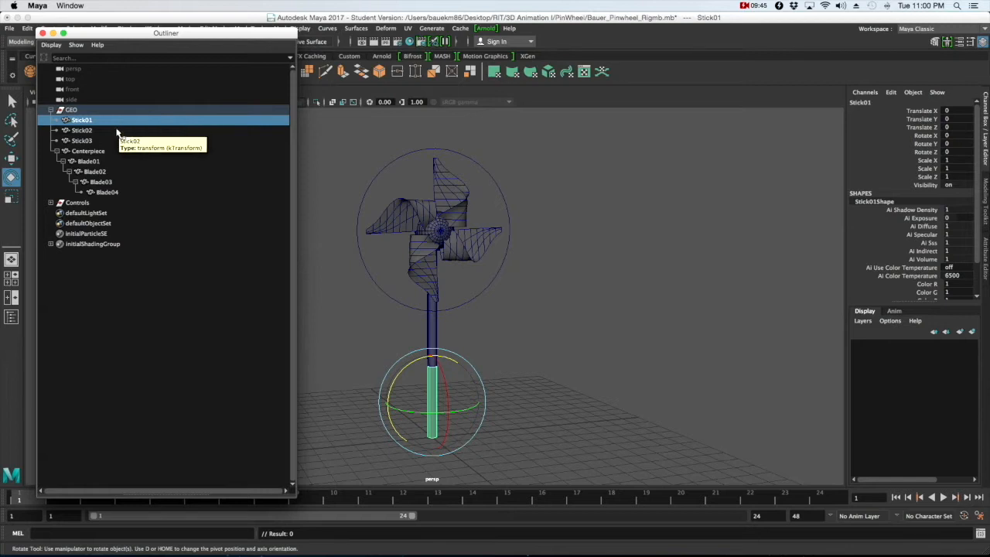
{"action": "left_click", "coordinate": [117, 130]}
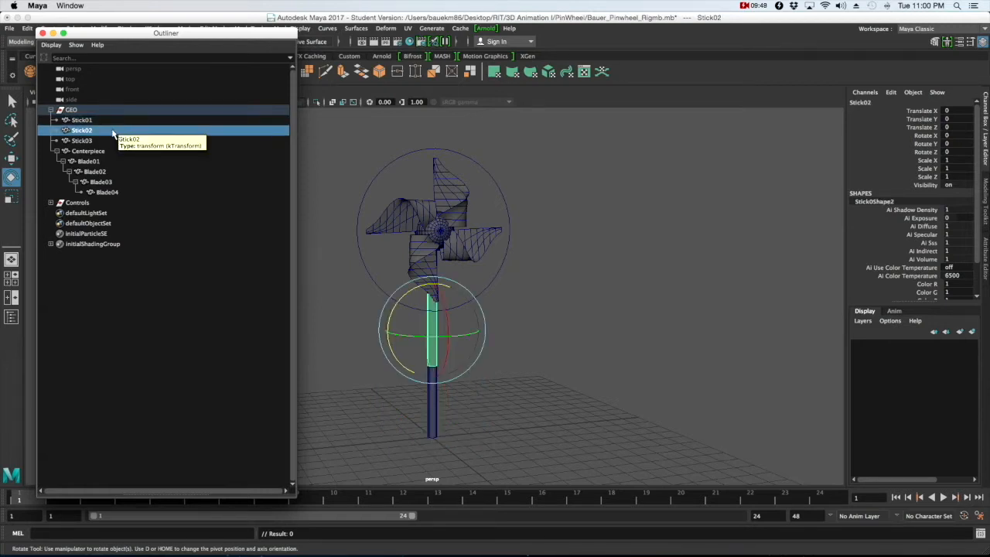
{"action": "mouse_move", "coordinate": [87, 136]}
{"action": "left_mouse_down"}
{"action": "mouse_move", "coordinate": [89, 121]}
{"action": "mouse_move", "coordinate": [79, 139]}
{"action": "mouse_move", "coordinate": [92, 132]}
{"action": "left_mouse_up"}
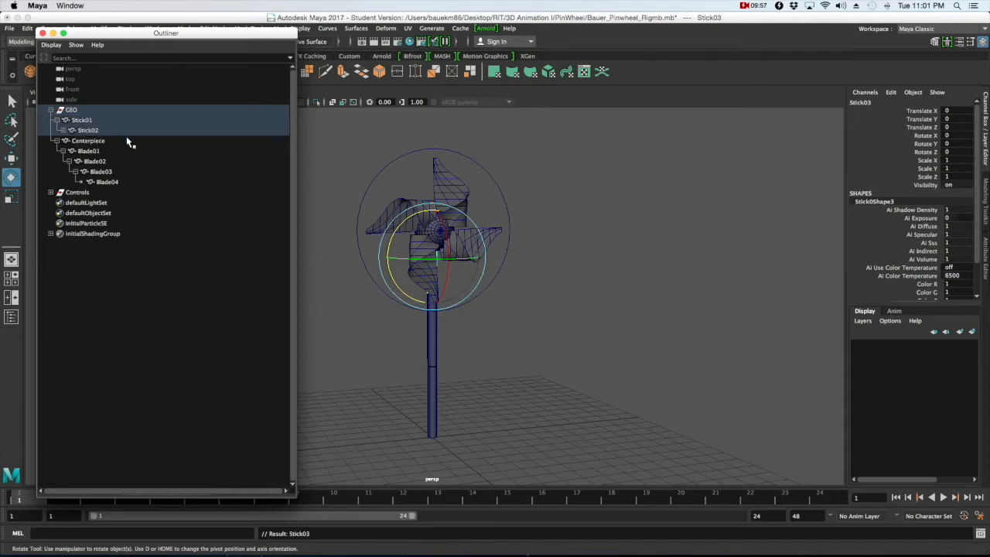
{"action": "left_click", "coordinate": [200, 311]}
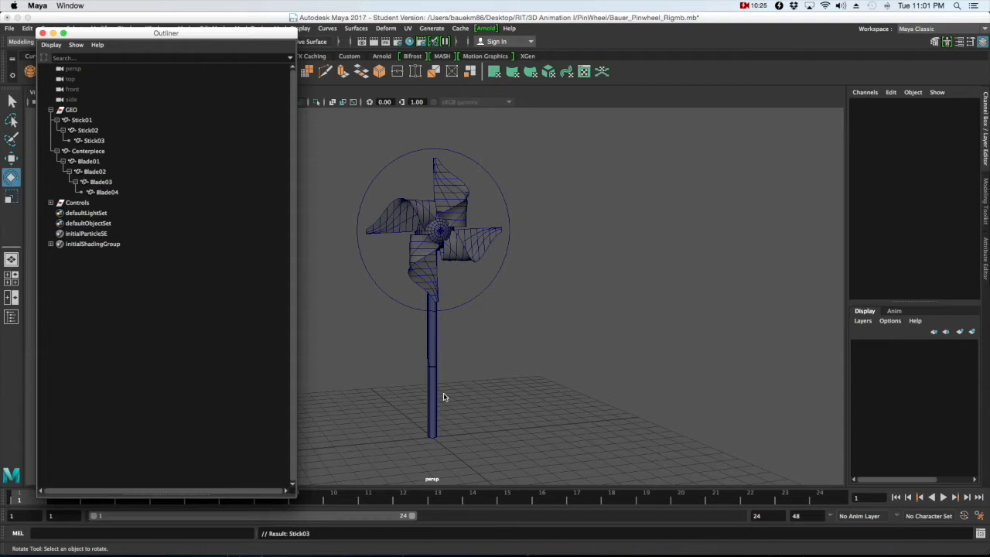
Select the WheelControl circle to check its pivot, return to the Select tool and clear the selection.
{"action": "left_click_drag", "start_coordinate": [491, 268], "coordinate": [520, 278]}
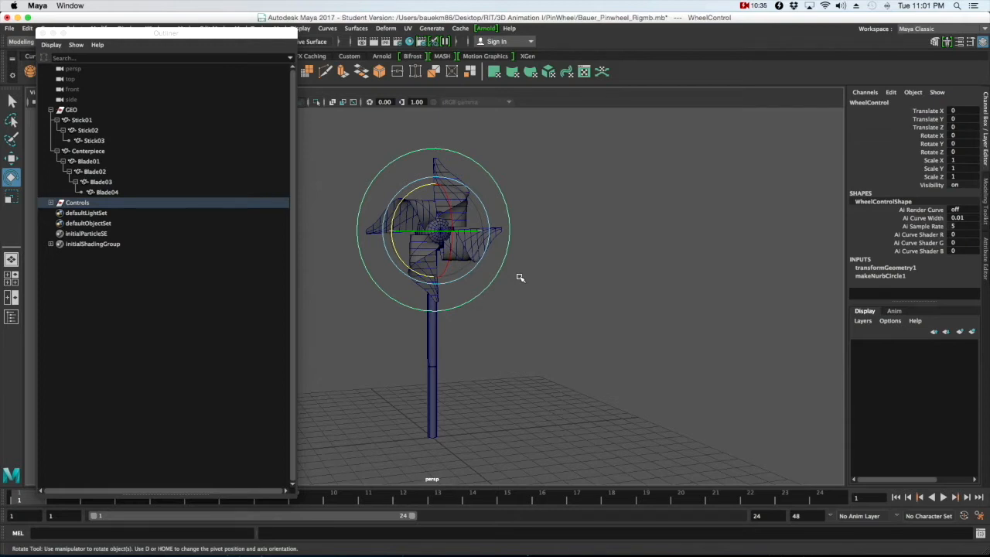
{"action": "key", "text": "q"}
{"action": "left_click", "coordinate": [536, 279]}
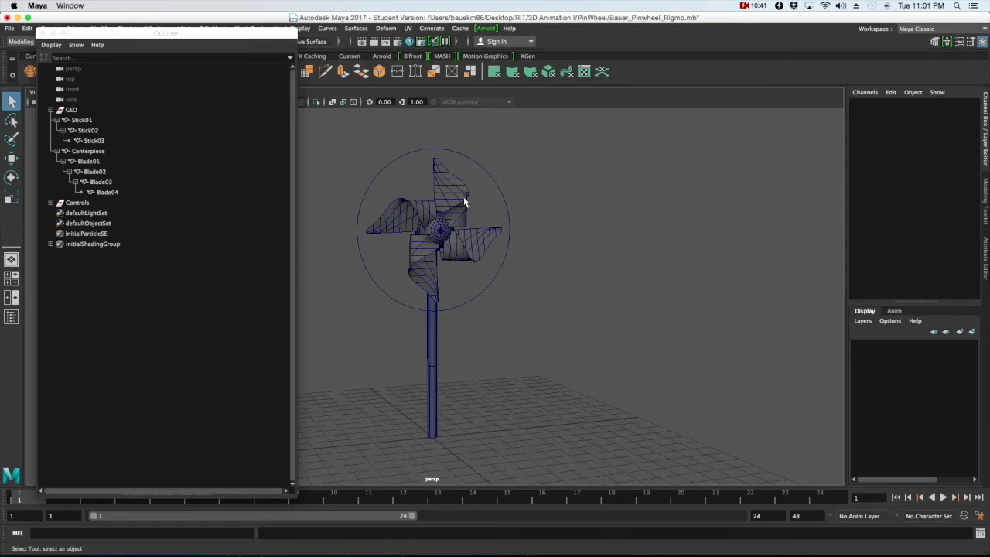
Select Centerpiece and the WheelControl circle in turn to review what gets constrained, and clear the selection.
{"action": "left_click", "coordinate": [446, 228]}
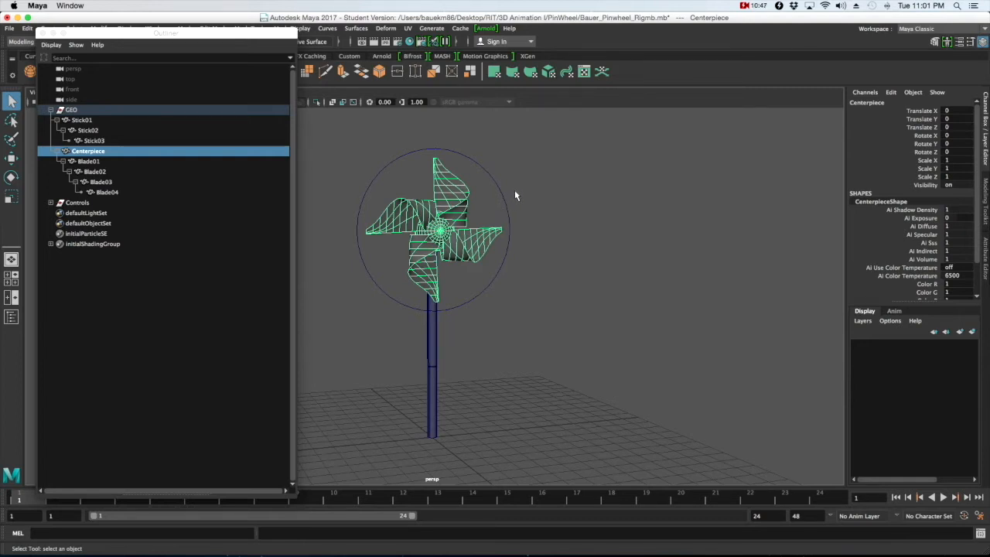
{"action": "left_click", "coordinate": [492, 188]}
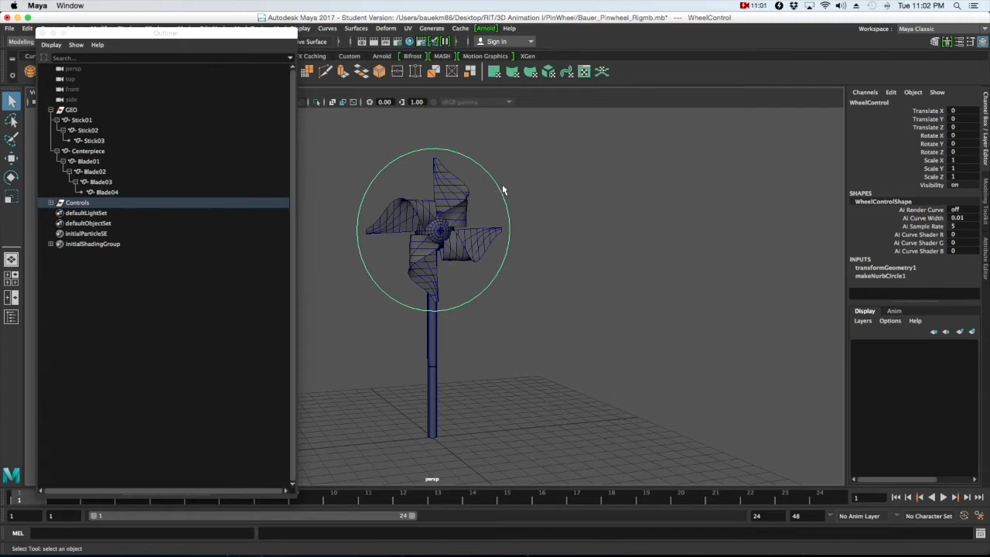
{"action": "left_click", "coordinate": [499, 195]}
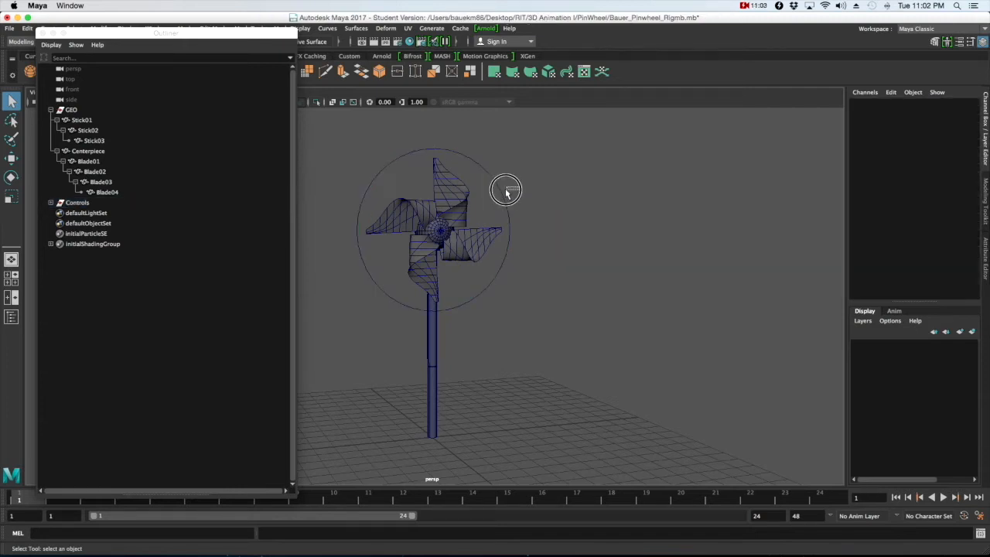
Select the WheelControl circle followed by Stick01, and minimize the Outliner out of the way.
{"action": "left_click", "coordinate": [506, 192]}
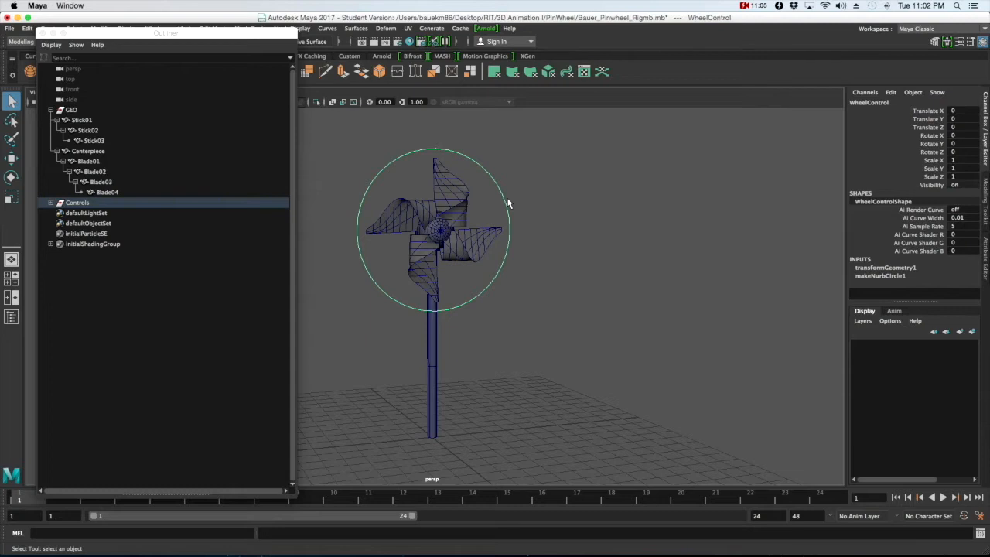
{"action": "left_click", "coordinate": [433, 393]}
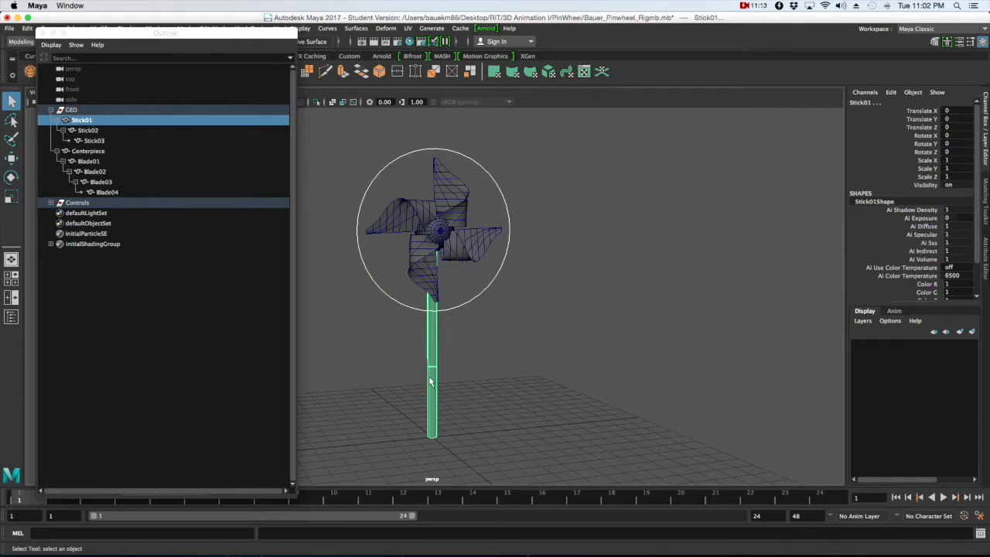
{"action": "left_click_drag", "start_coordinate": [286, 34], "coordinate": [253, 38]}
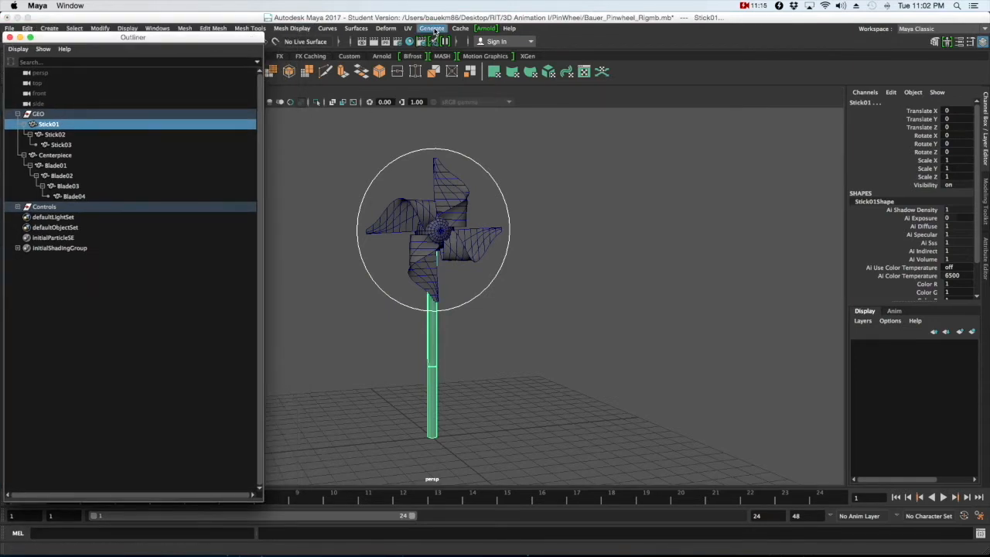
{"action": "left_click", "coordinate": [424, 17]}
{"action": "mouse_move", "coordinate": [200, 15]}
{"action": "left_mouse_down"}
{"action": "mouse_move", "coordinate": [216, 10]}
{"action": "mouse_move", "coordinate": [206, 17]}
{"action": "left_mouse_up"}
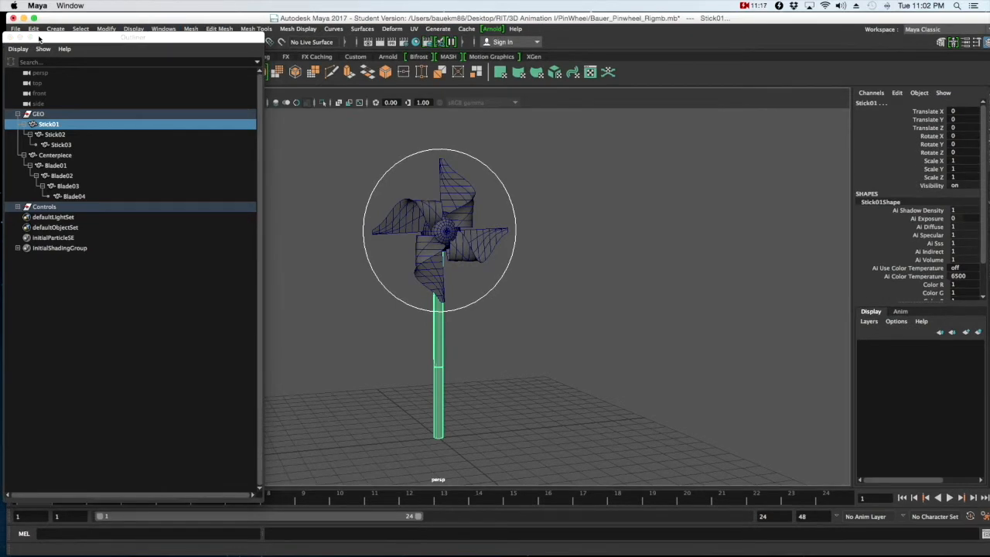
{"action": "left_click", "coordinate": [19, 38]}
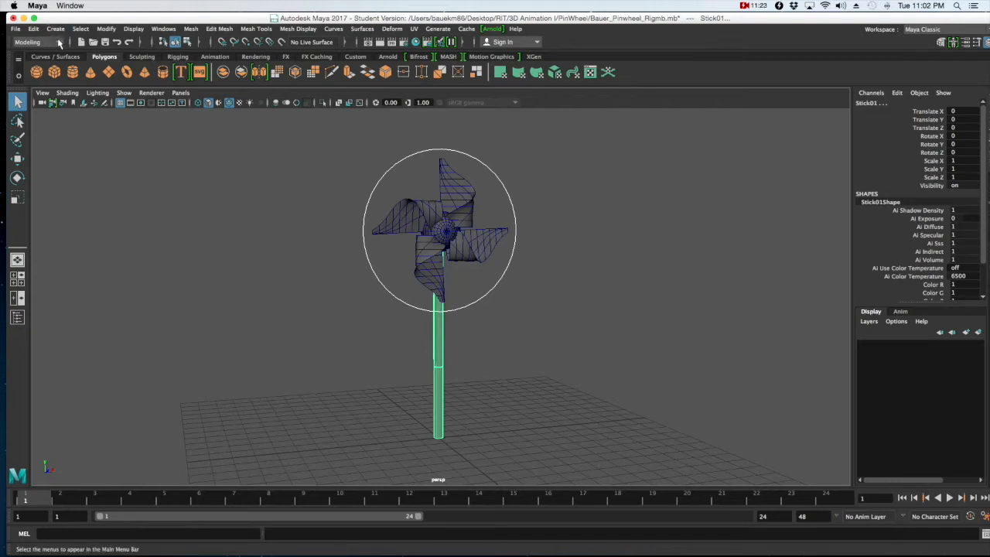
Switch the active menu set to Animation.
{"action": "left_click", "coordinate": [59, 43]}
{"action": "left_click", "coordinate": [58, 43]}
{"action": "left_click", "coordinate": [60, 43]}
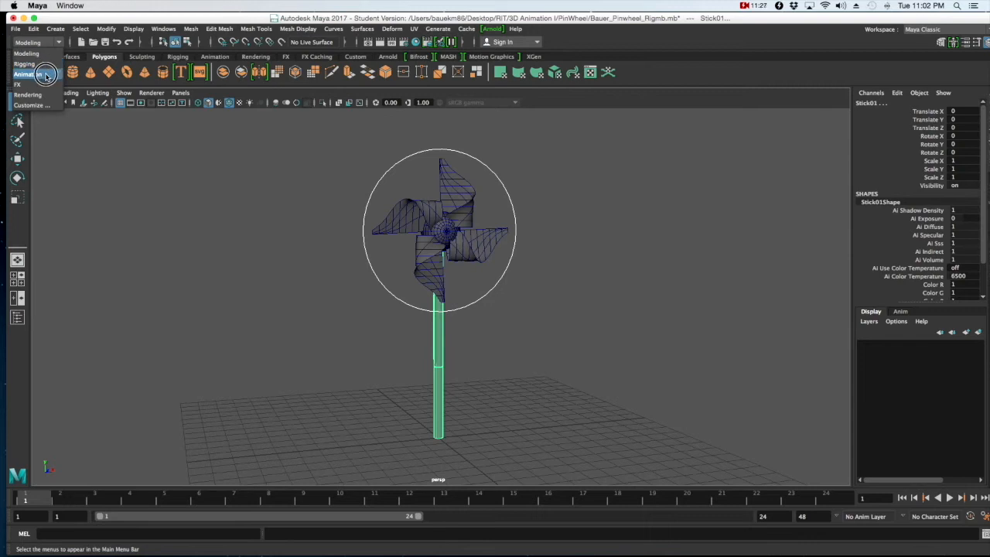
{"action": "left_click", "coordinate": [46, 75]}
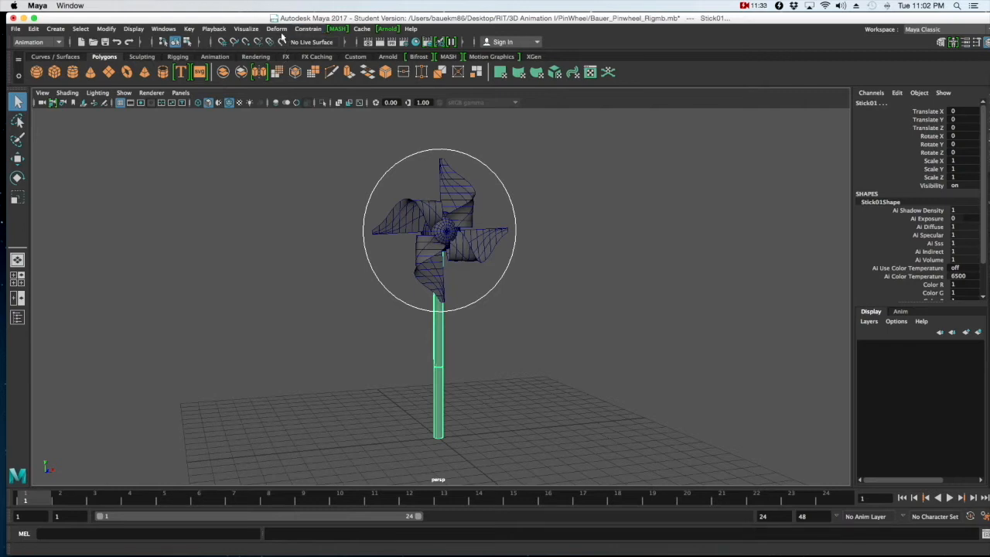
Point-constrain Stick01 to WheelControl with Maintain offset on, all constraint axes and a weight of 1.
{"action": "left_click", "coordinate": [319, 30]}
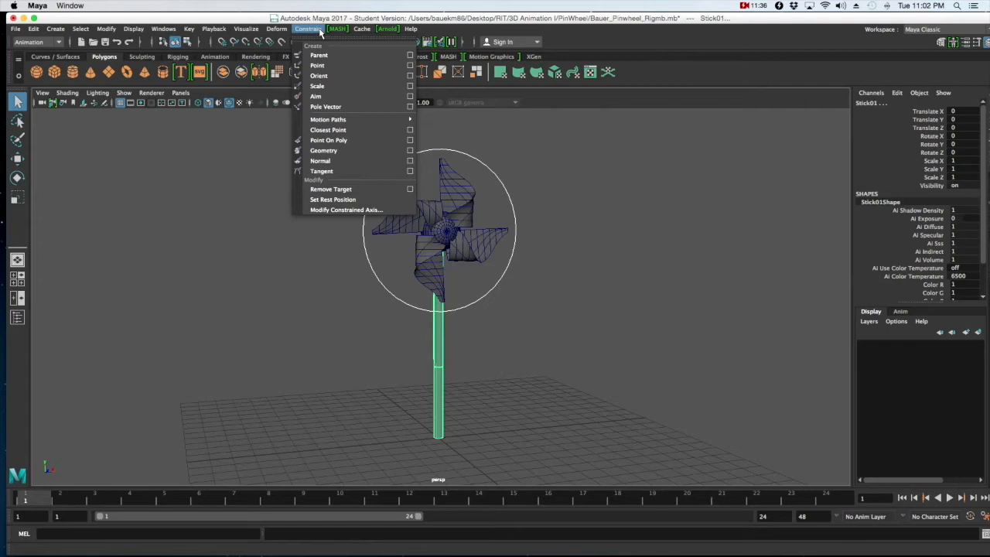
{"action": "left_click", "coordinate": [410, 66]}
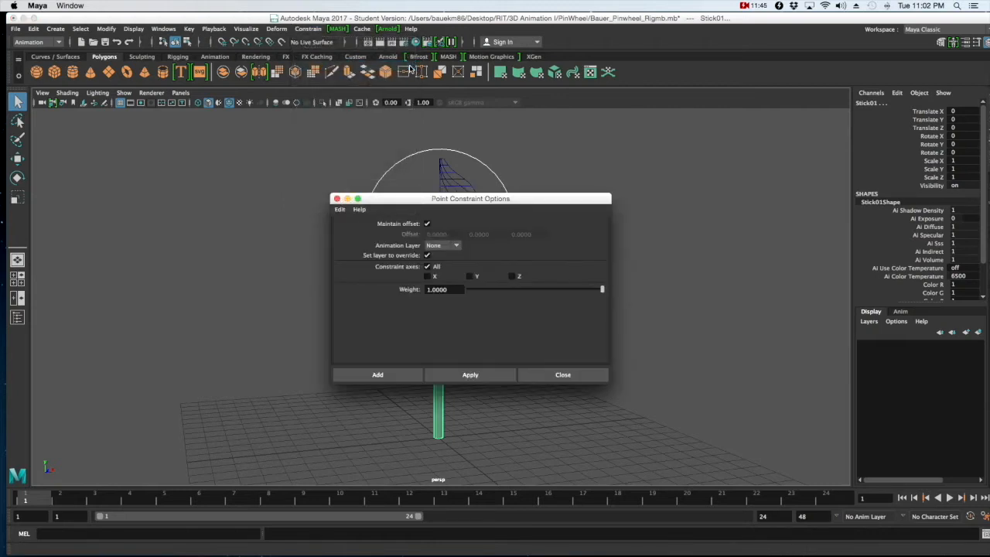
{"action": "left_click_drag", "start_coordinate": [473, 207], "coordinate": [620, 208]}
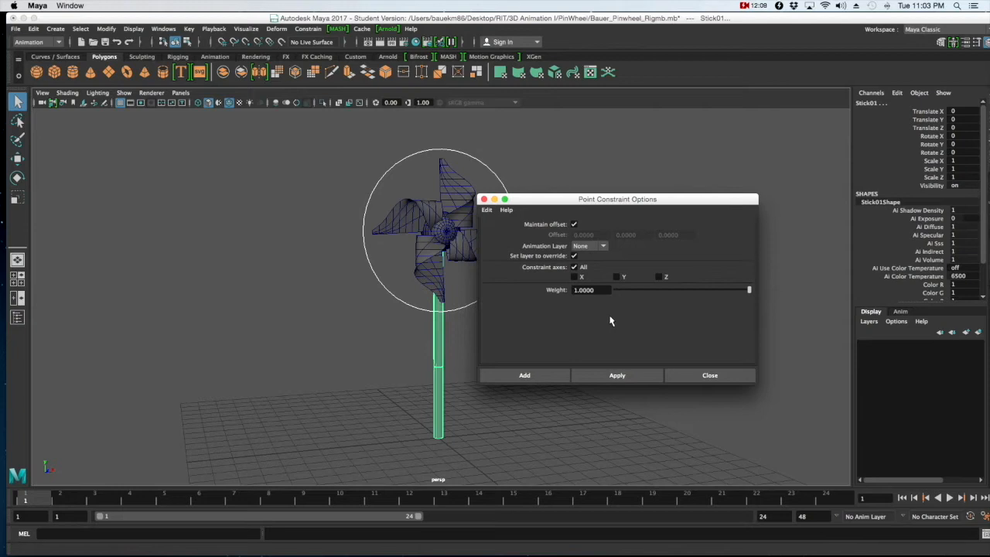
{"action": "left_click_drag", "start_coordinate": [588, 200], "coordinate": [643, 180]}
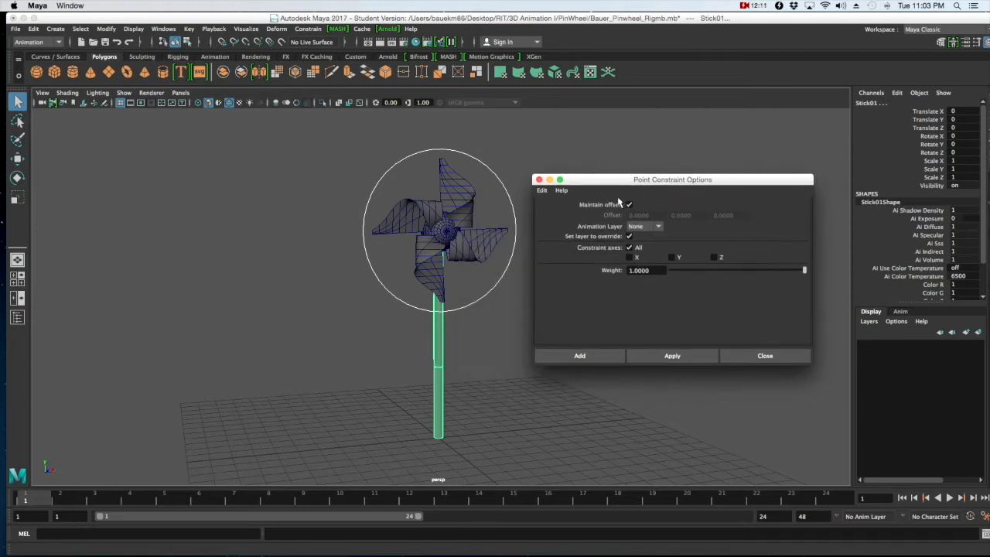
{"action": "left_click", "coordinate": [631, 205]}
{"action": "left_click", "coordinate": [656, 355]}
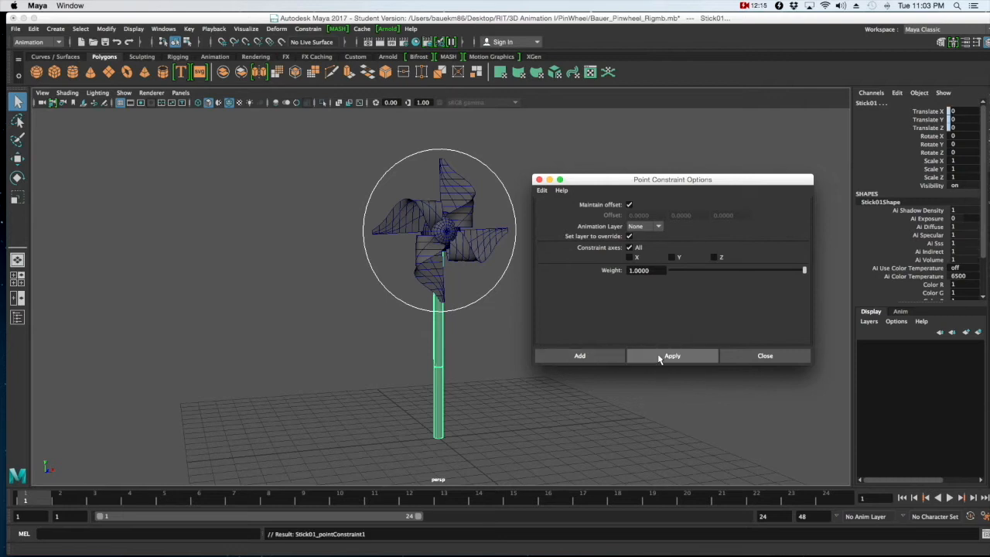
{"action": "left_click", "coordinate": [737, 358]}
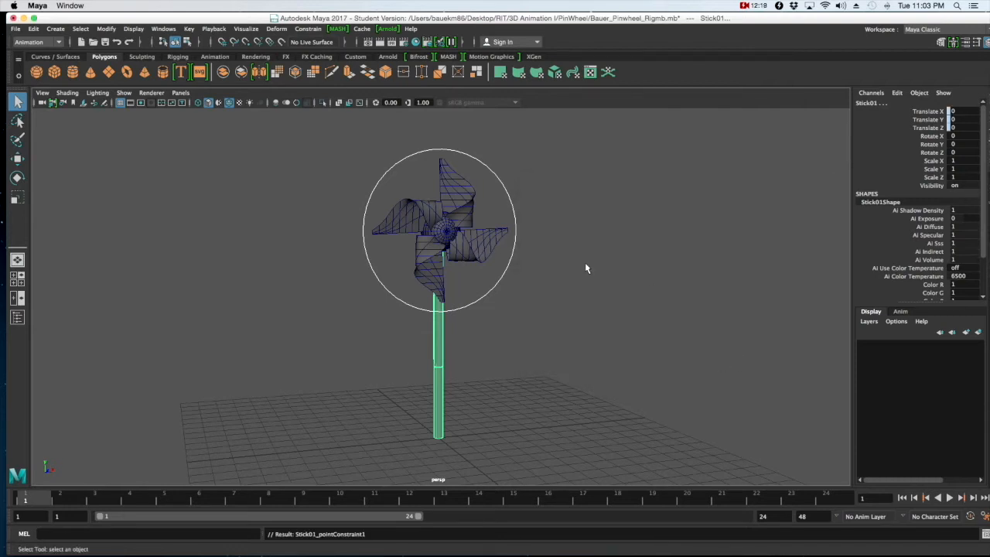
Restore the Outliner to check the point constraint under Stick01, and clear the selection.
{"action": "mouse_move", "coordinate": [560, 556]}
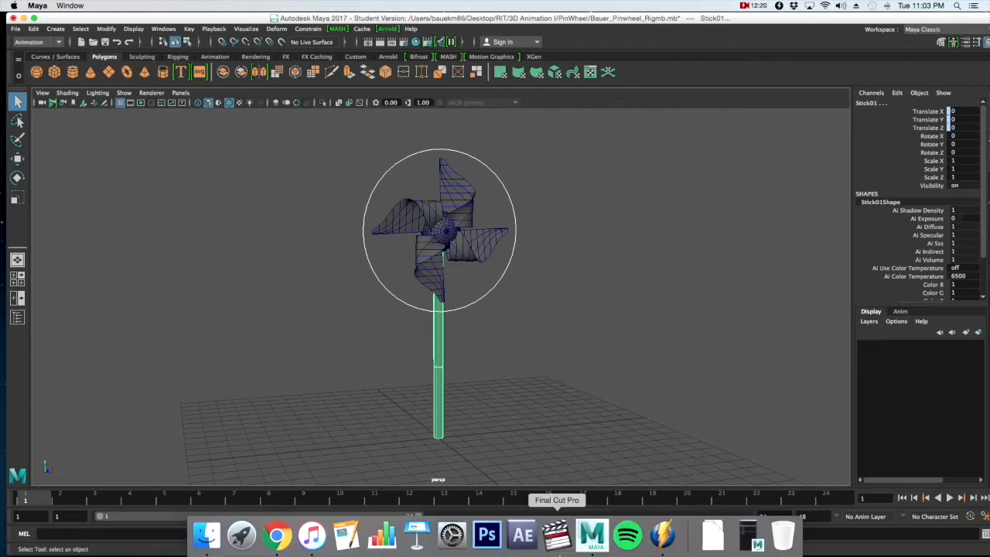
{"action": "left_click", "coordinate": [754, 547]}
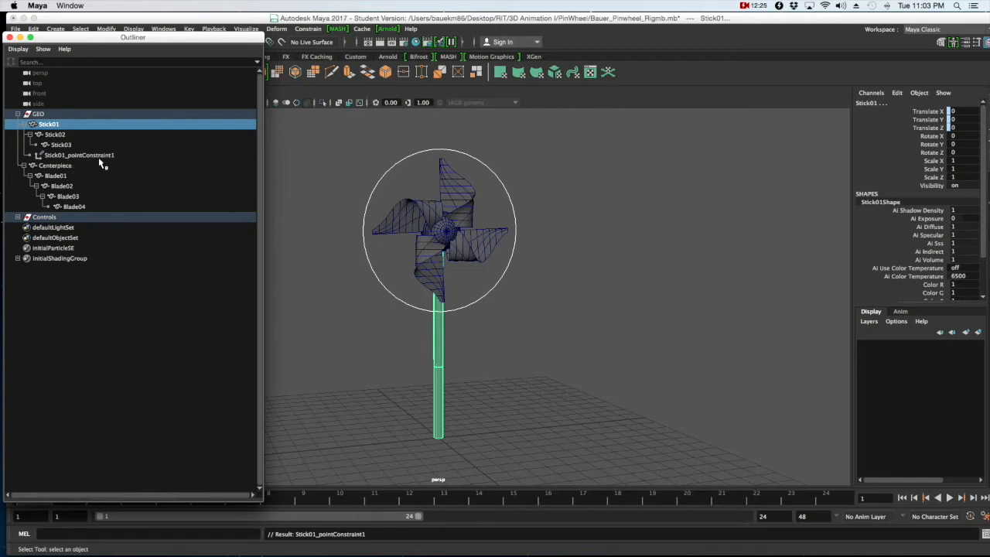
{"action": "left_click", "coordinate": [589, 329]}
Test the point constraint by moving WheelControl about 4.7 units along negative X, undo the moves and clear the selection.
{"action": "left_click", "coordinate": [503, 285]}
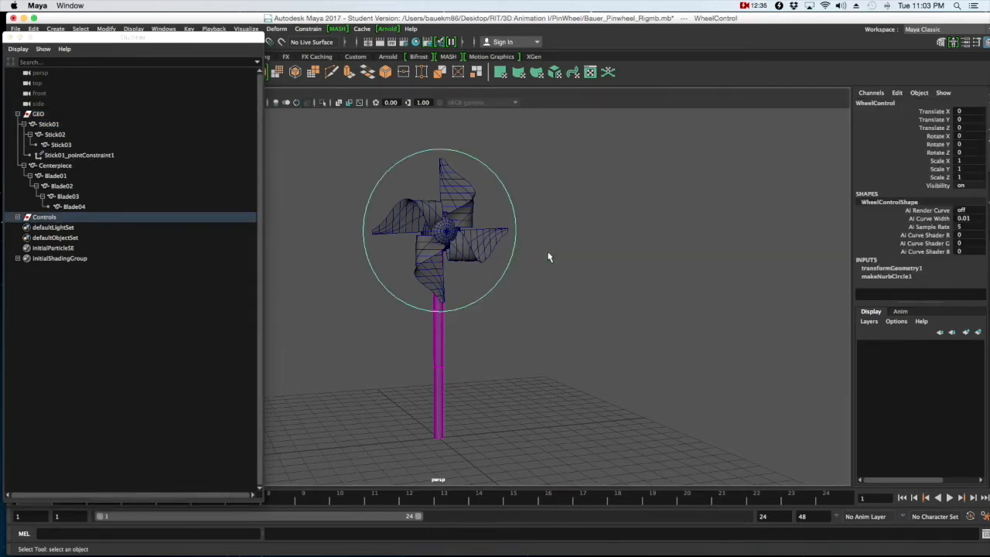
{"action": "key", "text": "w"}
{"action": "left_click_drag", "start_coordinate": [495, 240], "coordinate": [400, 242]}
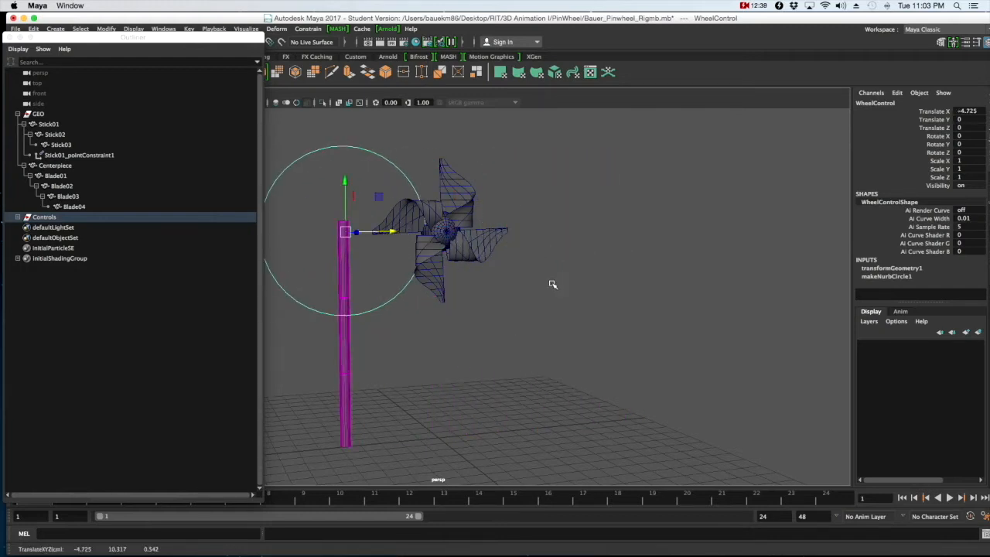
{"action": "left_click_drag", "start_coordinate": [388, 231], "coordinate": [378, 224]}
{"action": "key", "text": "ctrl+z"}
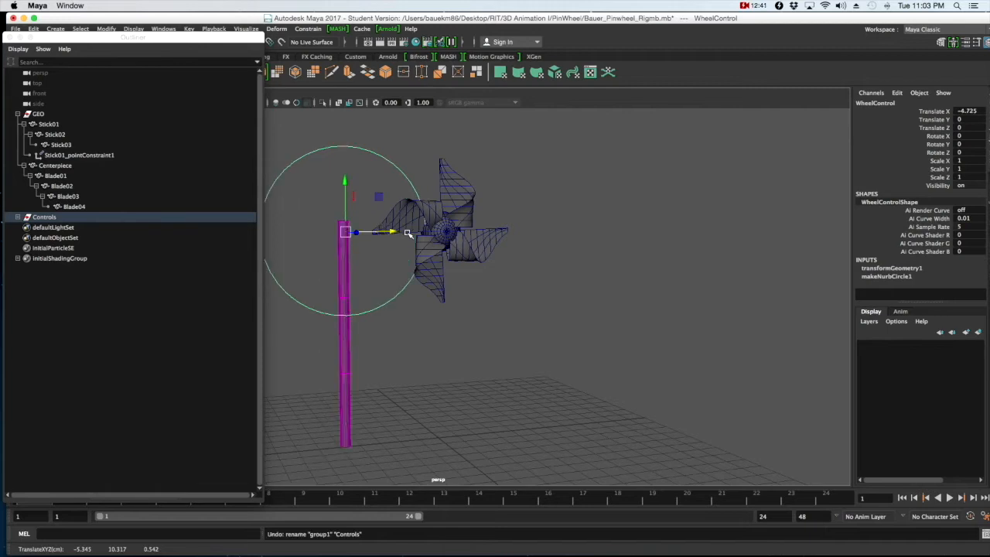
{"action": "key", "text": "ctrl+z"}
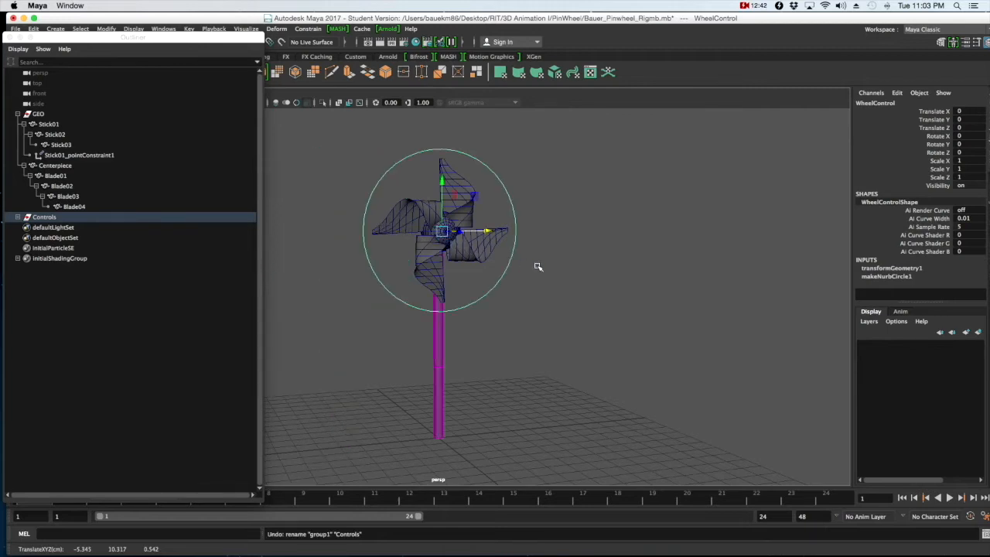
{"action": "left_click", "coordinate": [616, 275]}
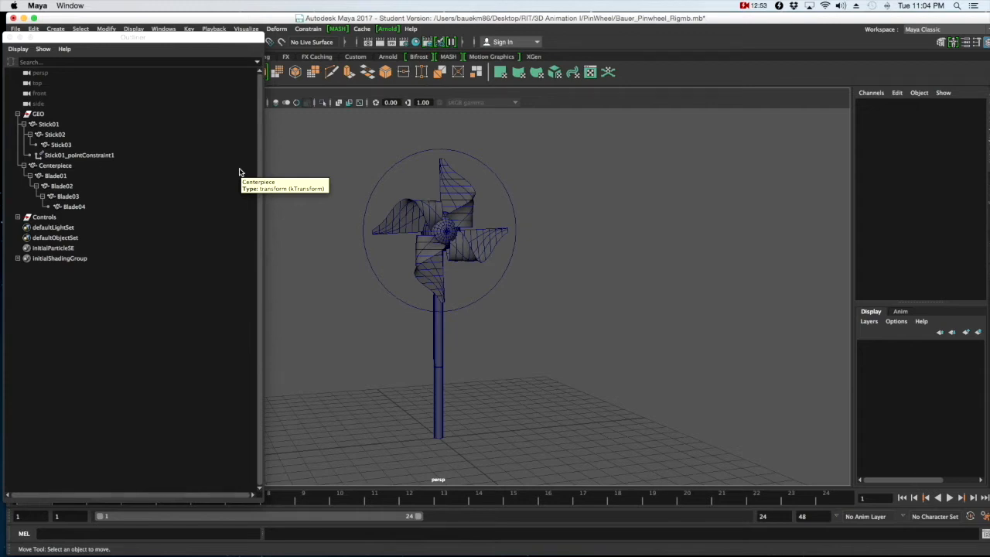
Test Stick01's response by rotating and moving WheelControl, undo both changes, return to the Select tool and clear the selection.
{"action": "left_click", "coordinate": [500, 289]}
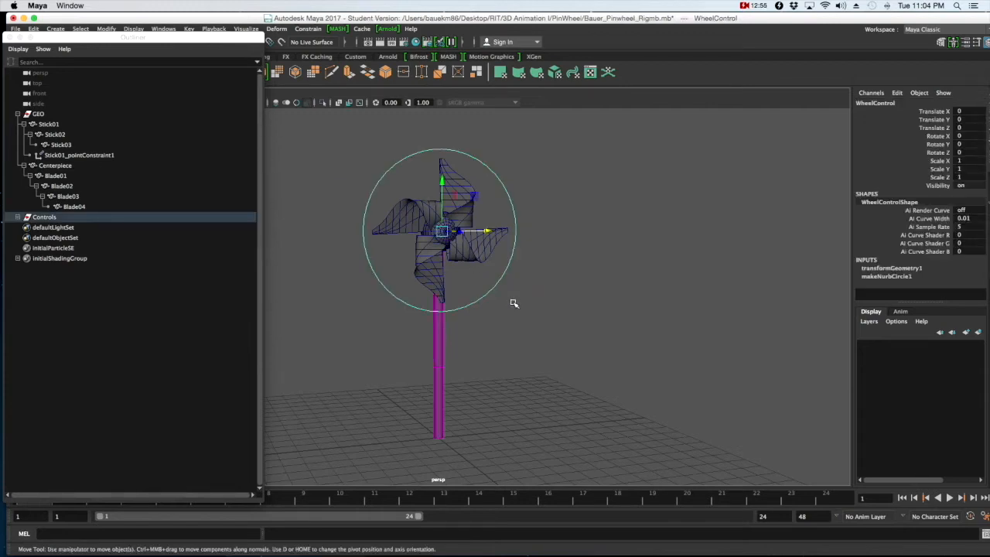
{"action": "key", "text": "e"}
{"action": "left_click_drag", "start_coordinate": [410, 207], "coordinate": [637, 245]}
{"action": "key", "text": "super+z"}
{"action": "key", "text": "w"}
{"action": "key", "text": "super+z"}
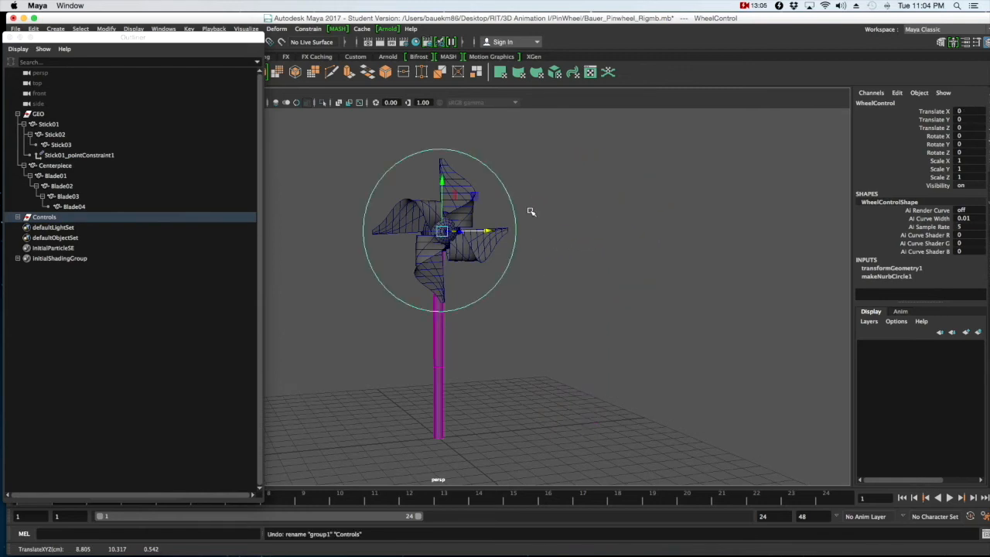
{"action": "key", "text": "q"}
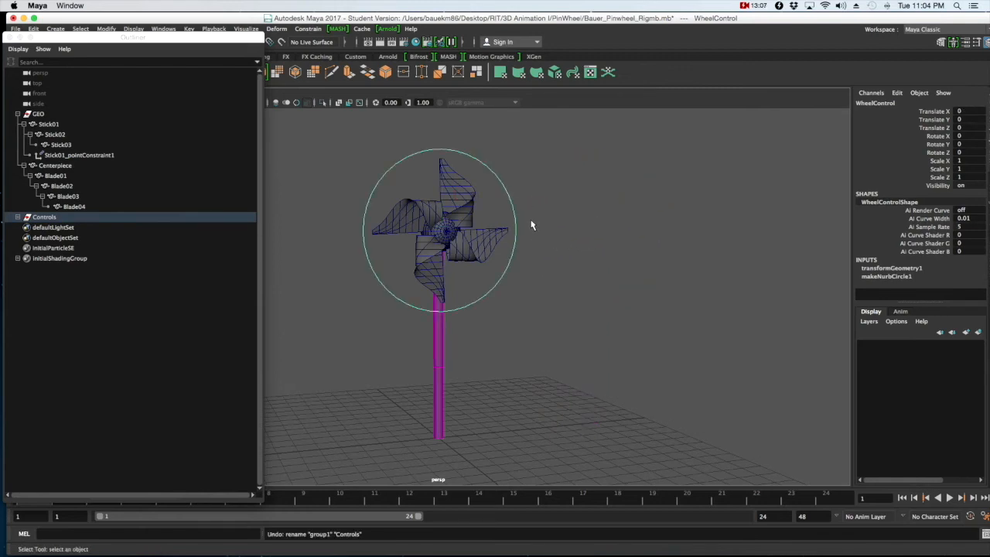
{"action": "left_click", "coordinate": [526, 212]}
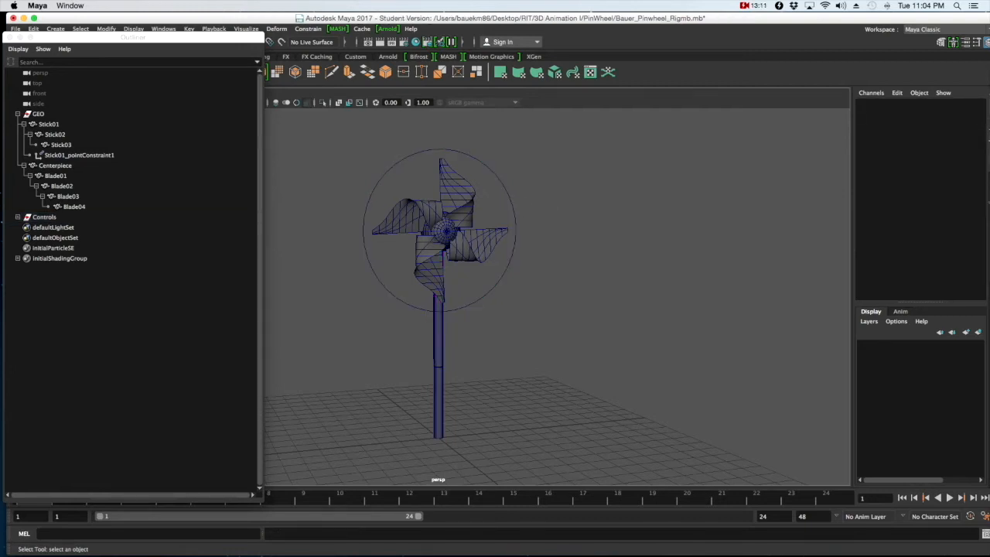
Parent-constrain Centerpiece to WheelControl with Maintain offset on and all translate and rotate axes, restore the Outliner and clear the selection.
{"action": "left_click", "coordinate": [22, 37]}
{"action": "left_click", "coordinate": [501, 184]}
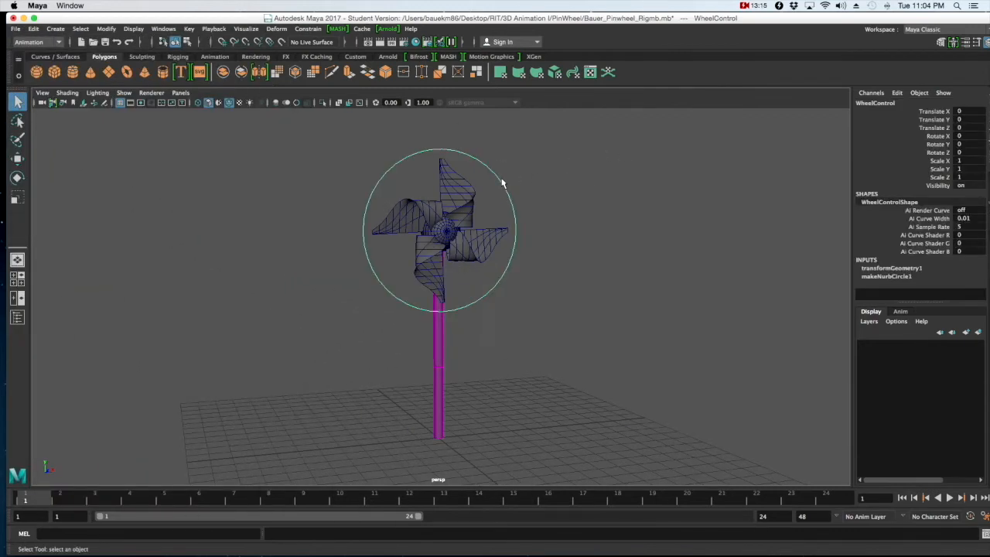
{"action": "left_click", "coordinate": [447, 232]}
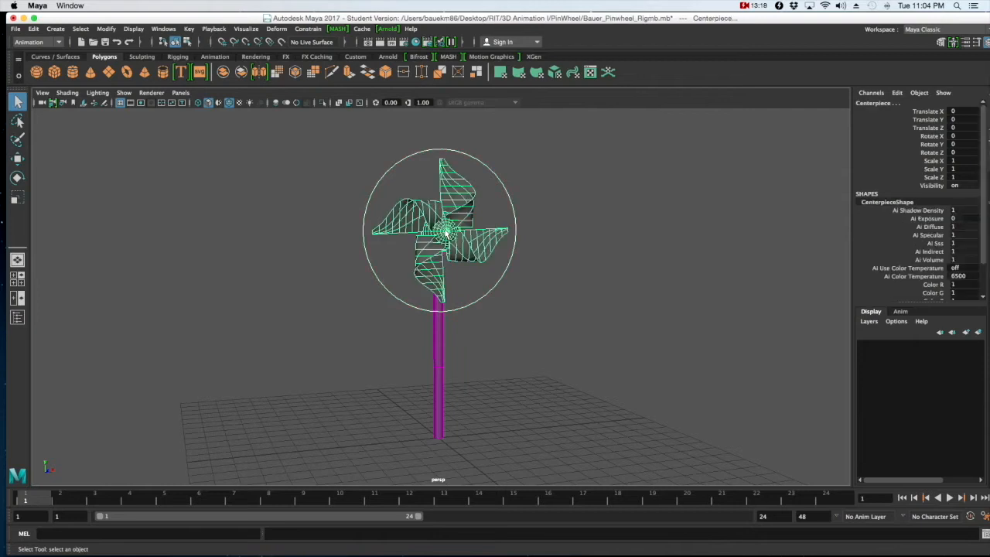
{"action": "left_click", "coordinate": [309, 29]}
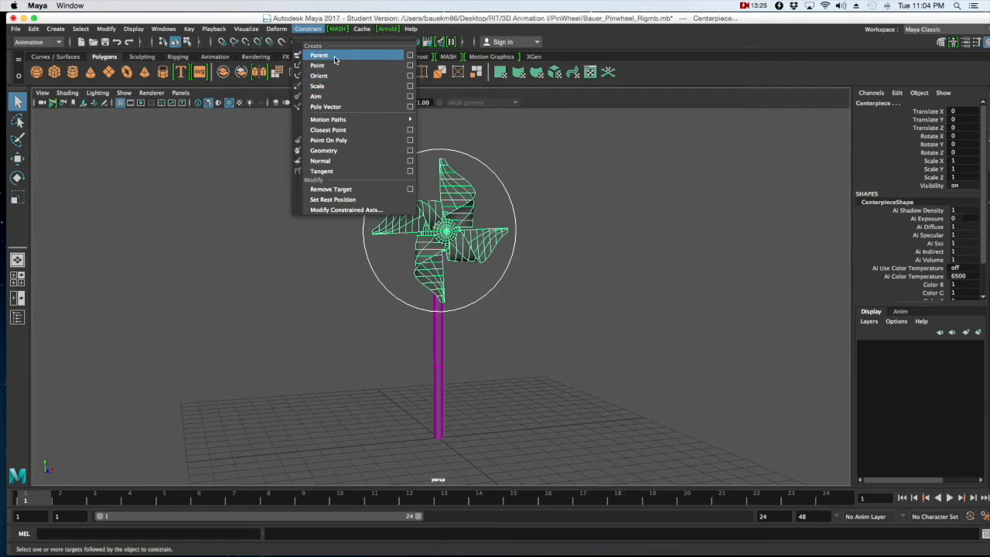
{"action": "left_click", "coordinate": [409, 55]}
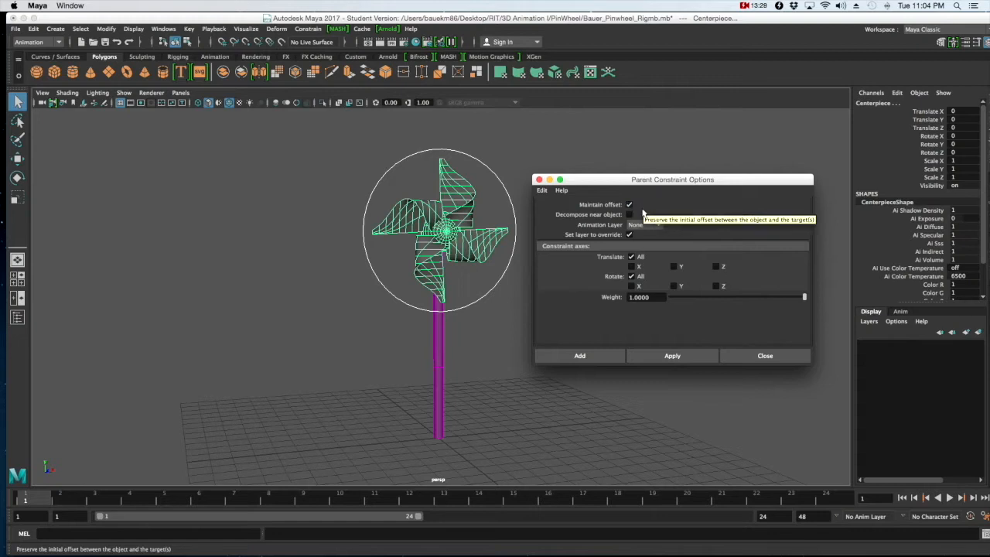
{"action": "left_click", "coordinate": [652, 356]}
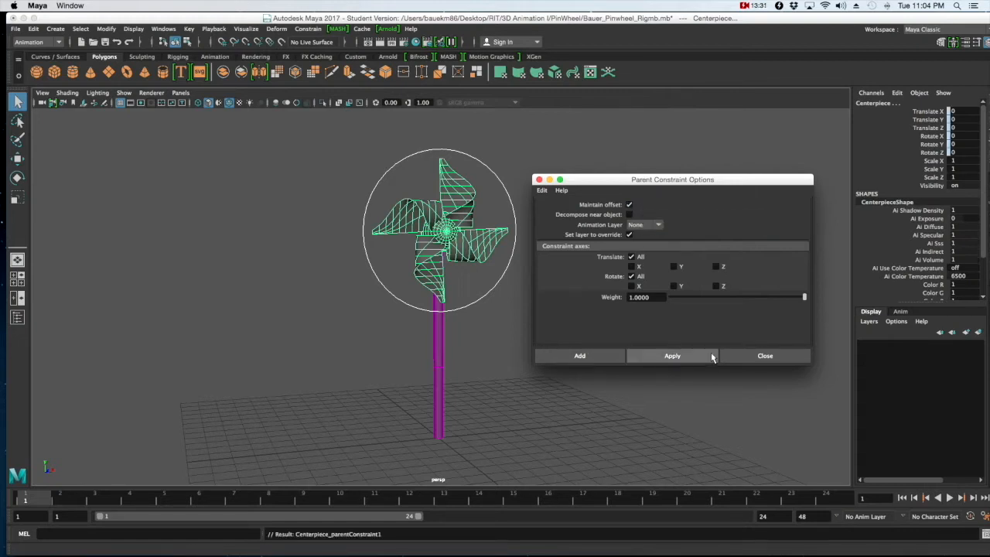
{"action": "left_click", "coordinate": [776, 357]}
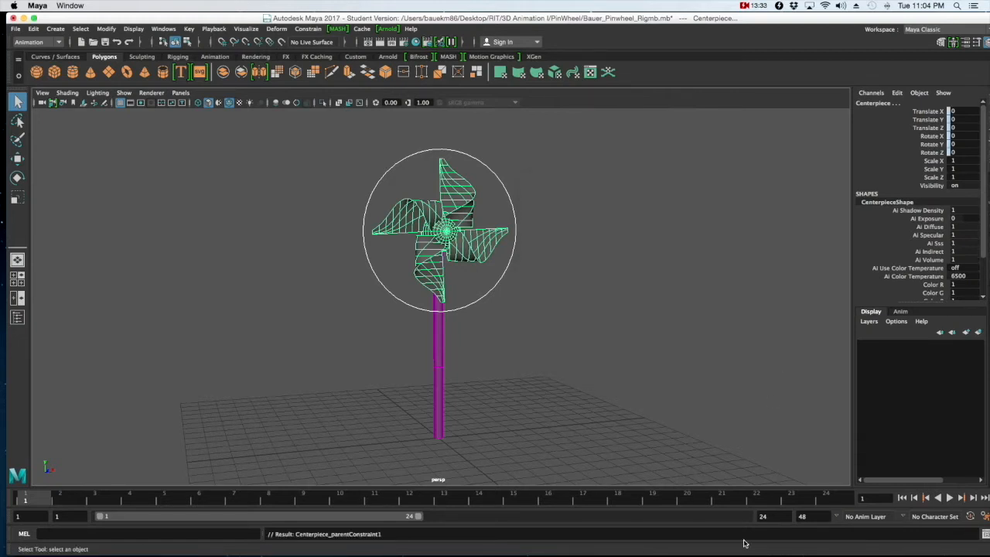
{"action": "left_click", "coordinate": [754, 551]}
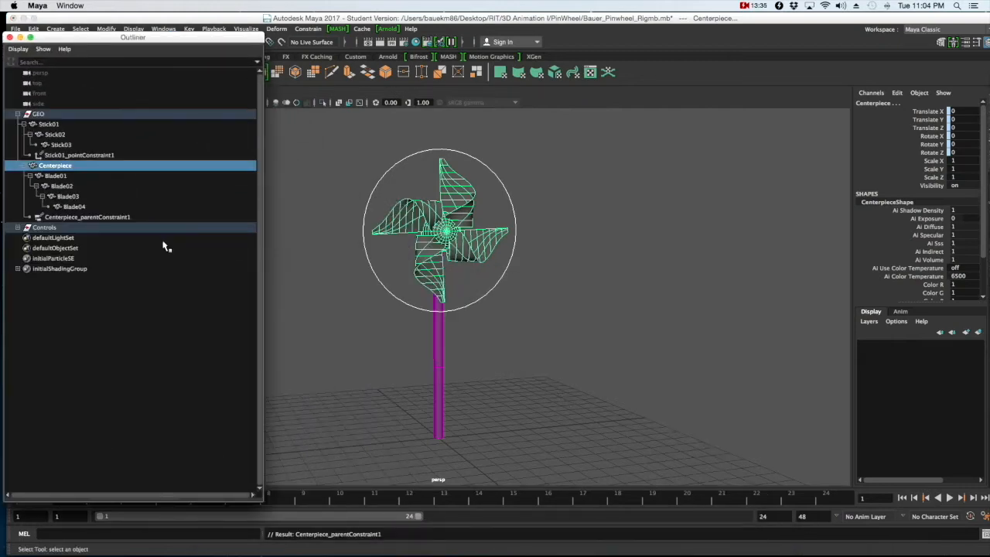
{"action": "left_click", "coordinate": [121, 296]}
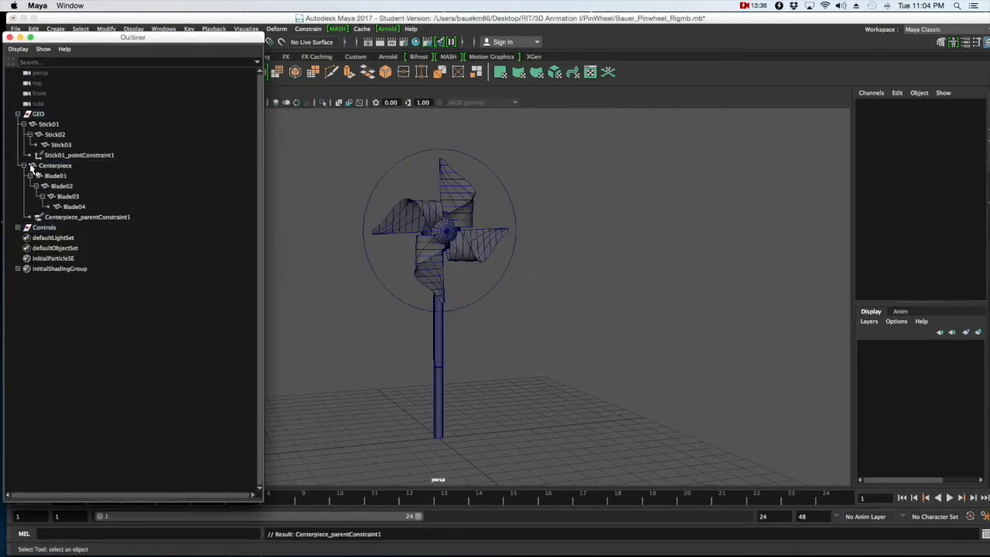
Inspect which parts follow Centerpiece and WheelControl by selecting each one, and clear the selection.
{"action": "left_click", "coordinate": [91, 167]}
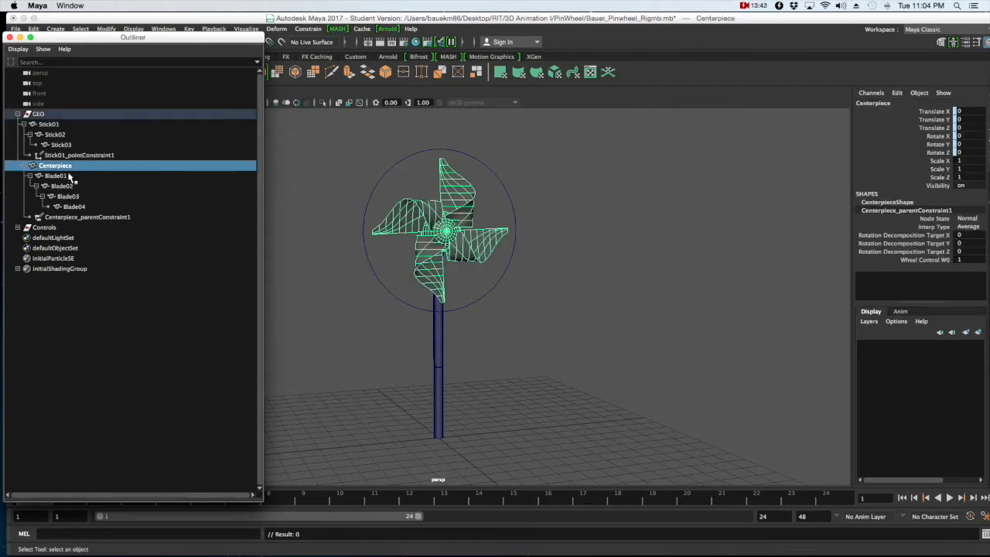
{"action": "left_click_drag", "start_coordinate": [486, 212], "coordinate": [533, 212]}
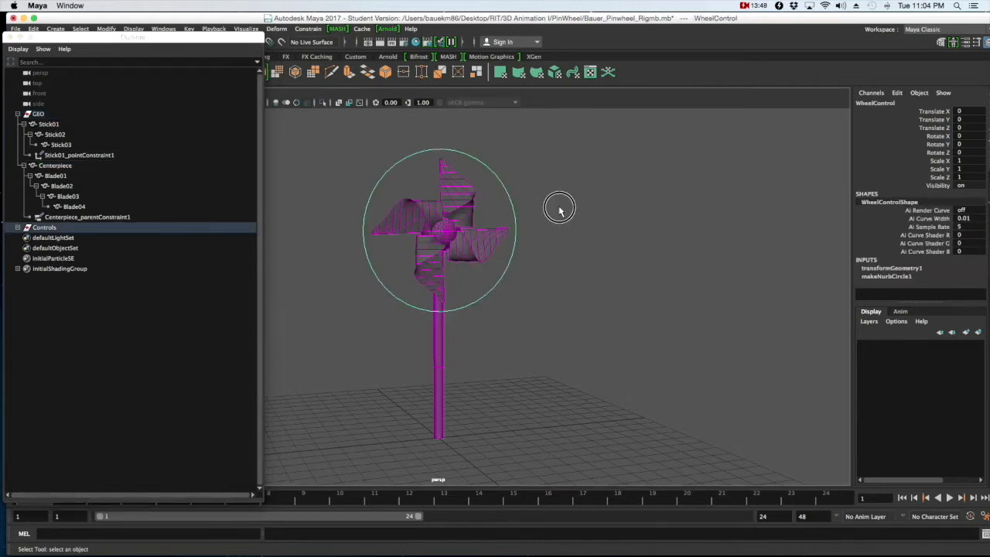
{"action": "left_click", "coordinate": [516, 203]}
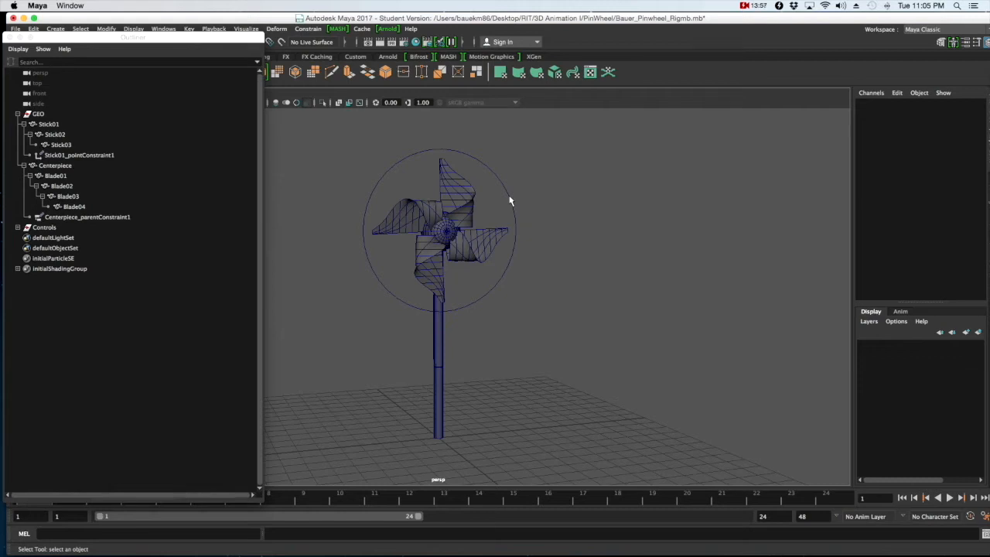
Test WheelControl by rotating it about 425 degrees around Z and moving it about 4.6 units along X, undo both and clear the selection.
{"action": "left_click", "coordinate": [509, 200]}
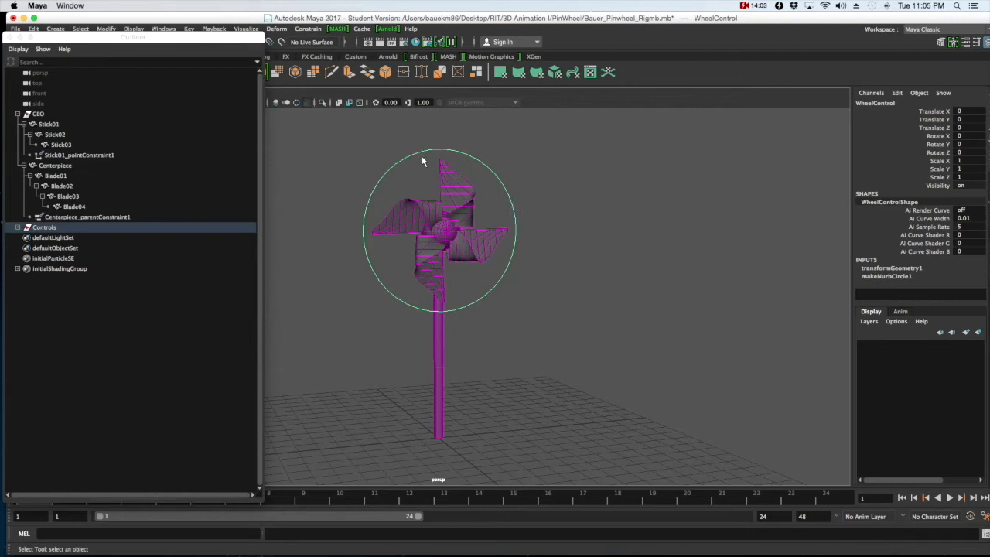
{"action": "left_click", "coordinate": [496, 163]}
{"action": "left_click", "coordinate": [484, 171]}
{"action": "key", "text": "e"}
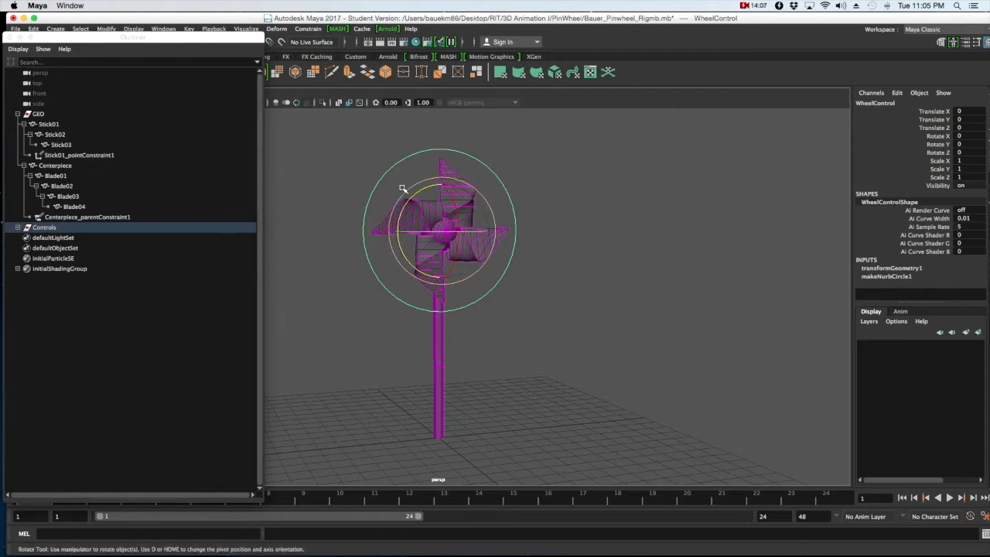
{"action": "left_click_drag", "start_coordinate": [413, 188], "coordinate": [417, 236]}
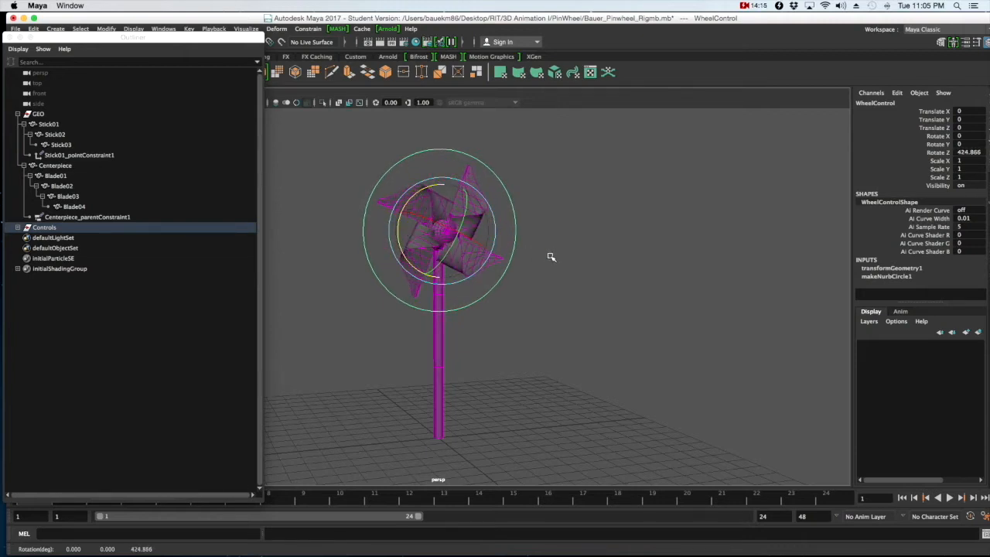
{"action": "key", "text": "ctrl+z"}
{"action": "key", "text": "w"}
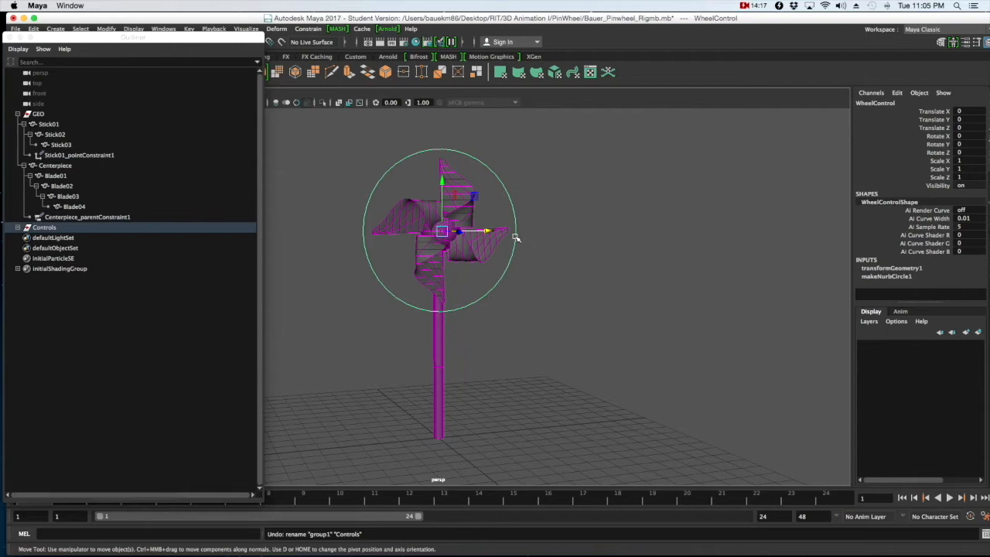
{"action": "left_click_drag", "start_coordinate": [503, 232], "coordinate": [573, 247]}
{"action": "key", "text": "ctrl+z"}
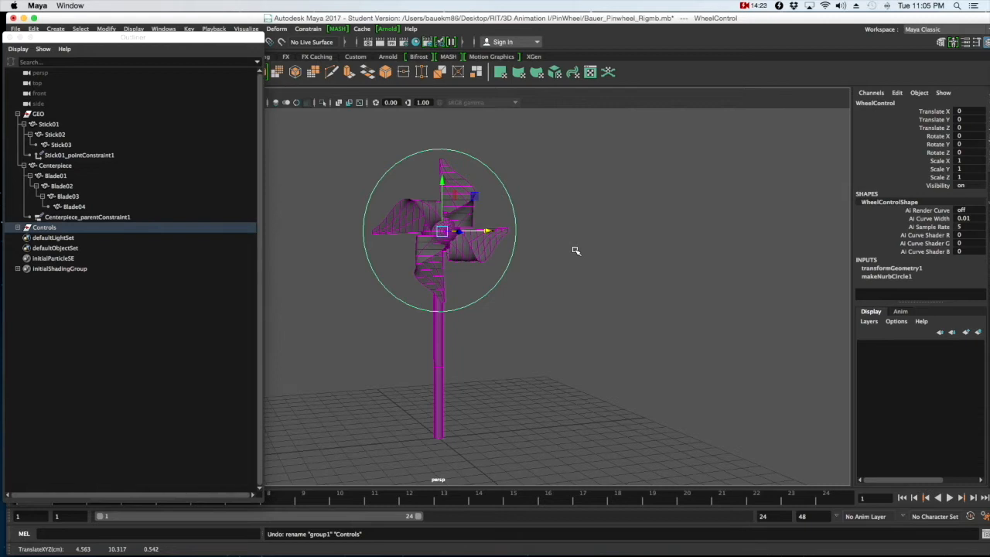
{"action": "left_click", "coordinate": [552, 213]}
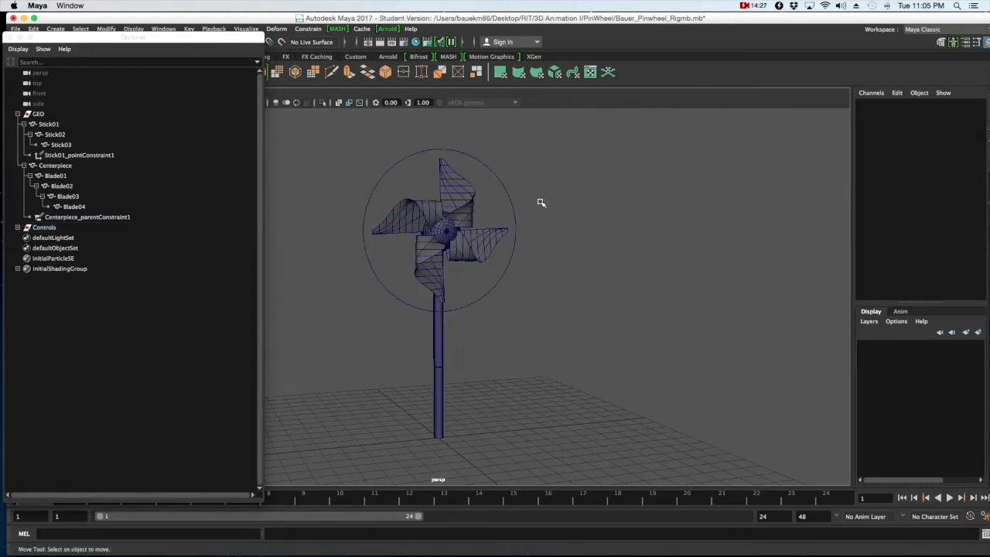
Test the wheel's spin once more by rotating WheelControl, undo the rotation and clear the selection.
{"action": "left_click", "coordinate": [513, 206]}
{"action": "key", "text": "e"}
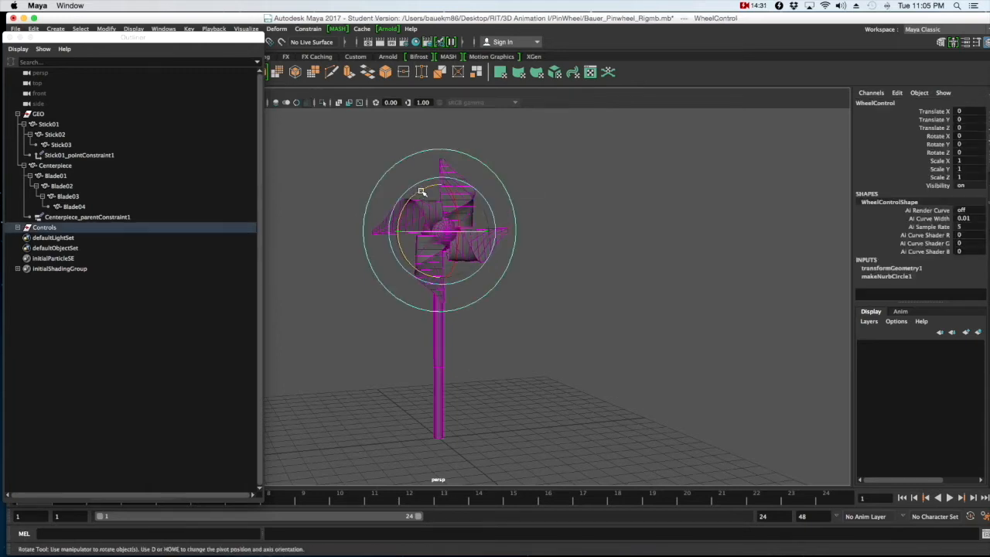
{"action": "left_click_drag", "start_coordinate": [423, 190], "coordinate": [488, 256]}
{"action": "key", "text": "super+z"}
{"action": "left_click", "coordinate": [602, 237]}
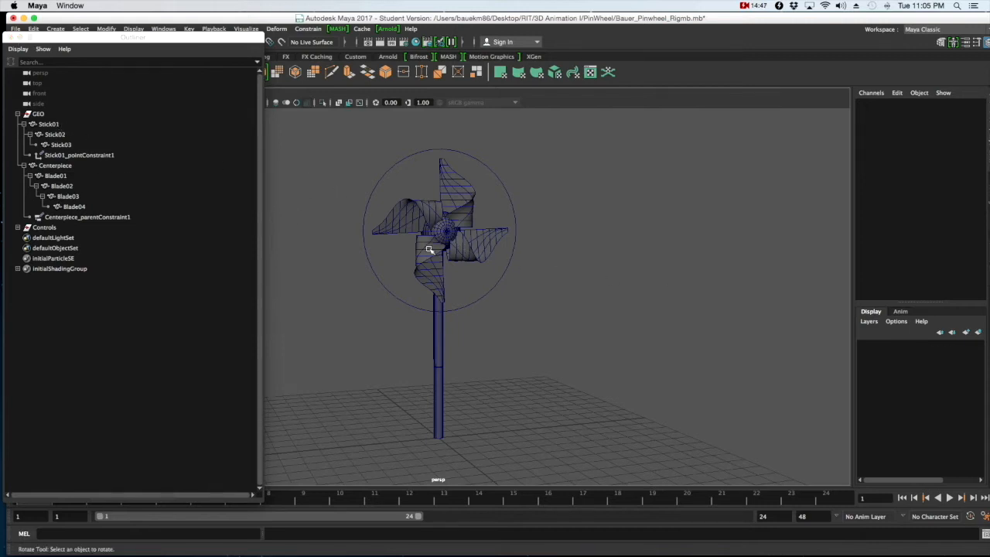
Create a new display layer containing the selected Stick01, Blade03, Blade01 and Centerpiece geometry.
{"action": "scroll", "coordinate": [462, 218], "scroll_direction": "up", "scroll_amount": 2}
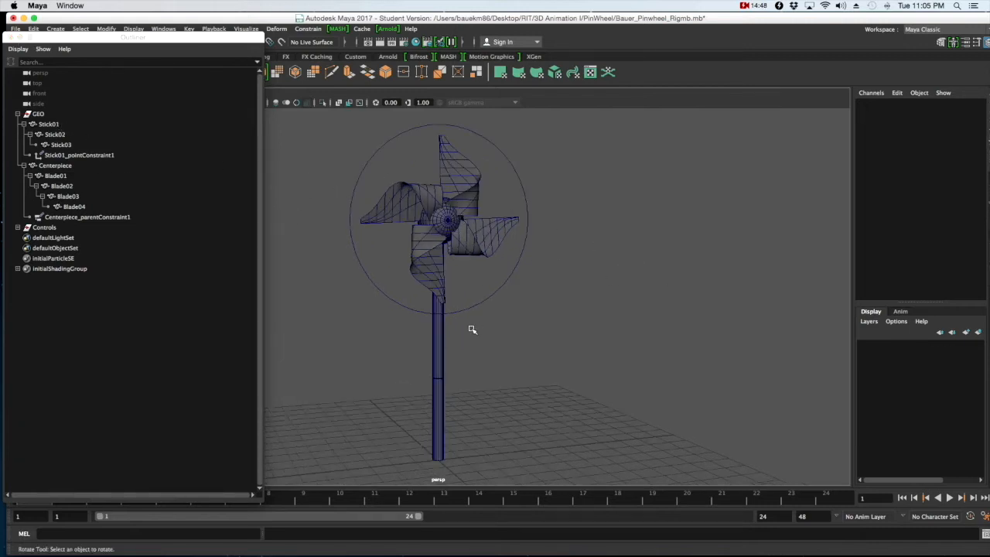
{"action": "left_click", "coordinate": [441, 396]}
{"action": "left_click", "coordinate": [433, 271]}
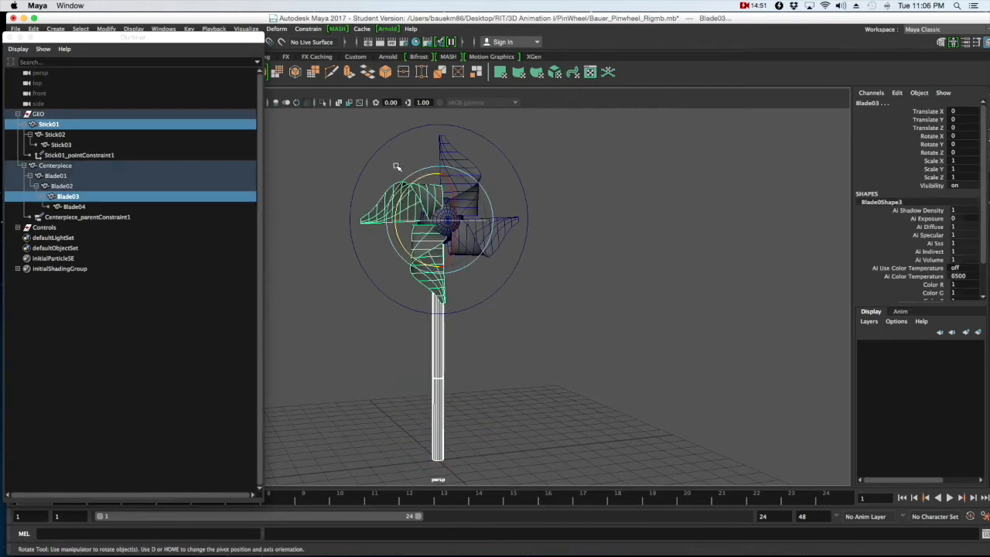
{"action": "key", "text": "q"}
{"action": "left_click", "coordinate": [449, 181], "text": "shift"}
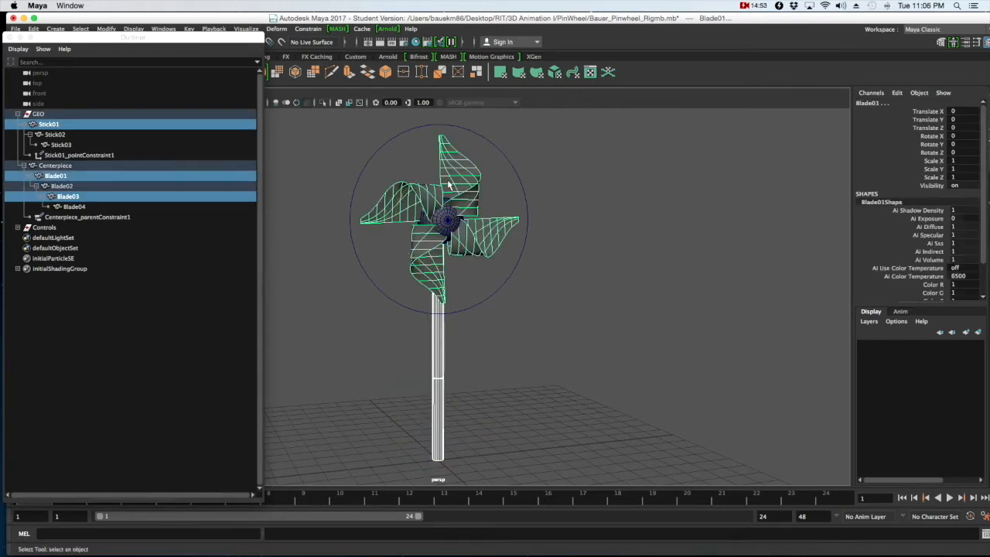
{"action": "left_click", "coordinate": [449, 214], "text": "shift"}
{"action": "left_click_drag", "start_coordinate": [340, 205], "coordinate": [370, 210], "text": "alt"}
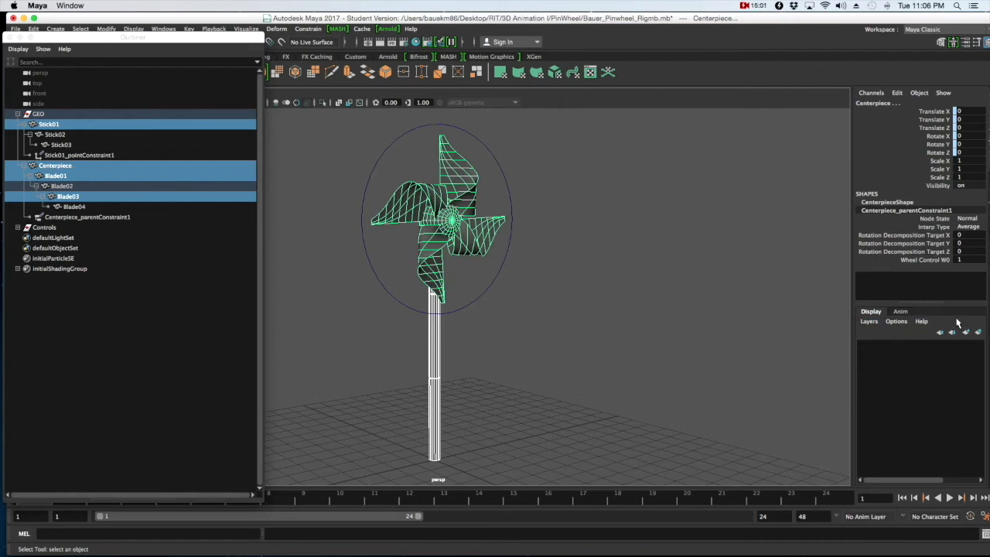
{"action": "left_click_drag", "start_coordinate": [943, 302], "coordinate": [942, 316]}
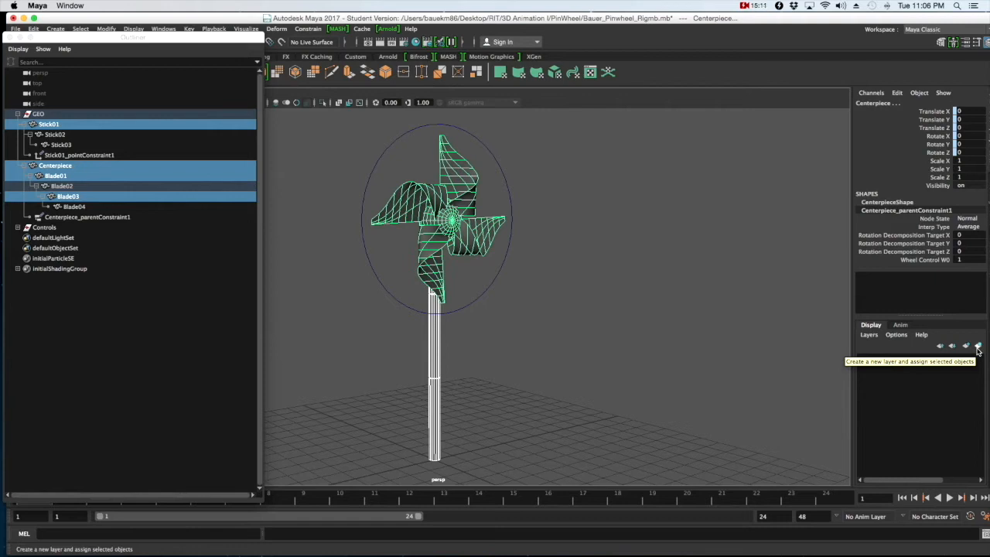
{"action": "left_click", "coordinate": [977, 347]}
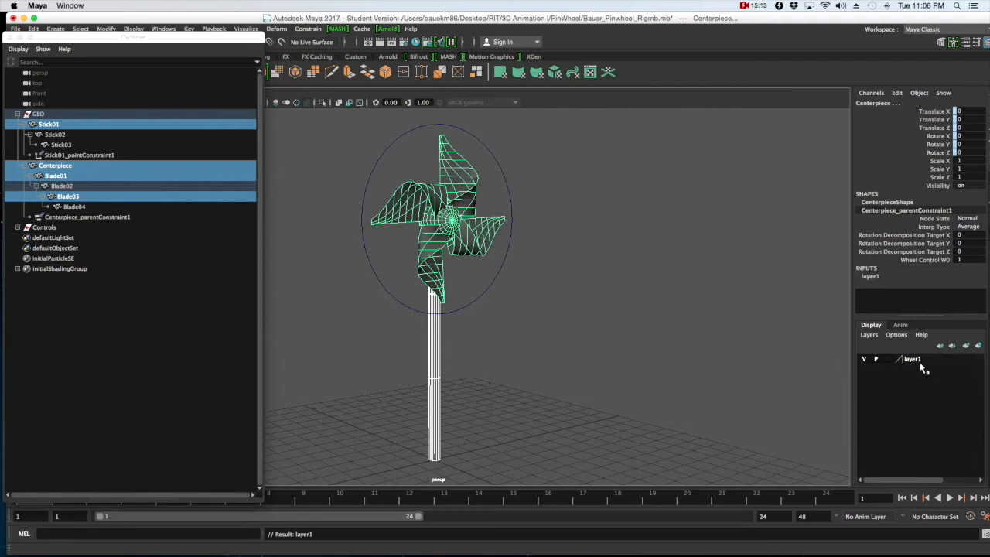
Rename the new display layer GeoLYR and save the layer settings.
{"action": "double_click", "coordinate": [921, 359]}
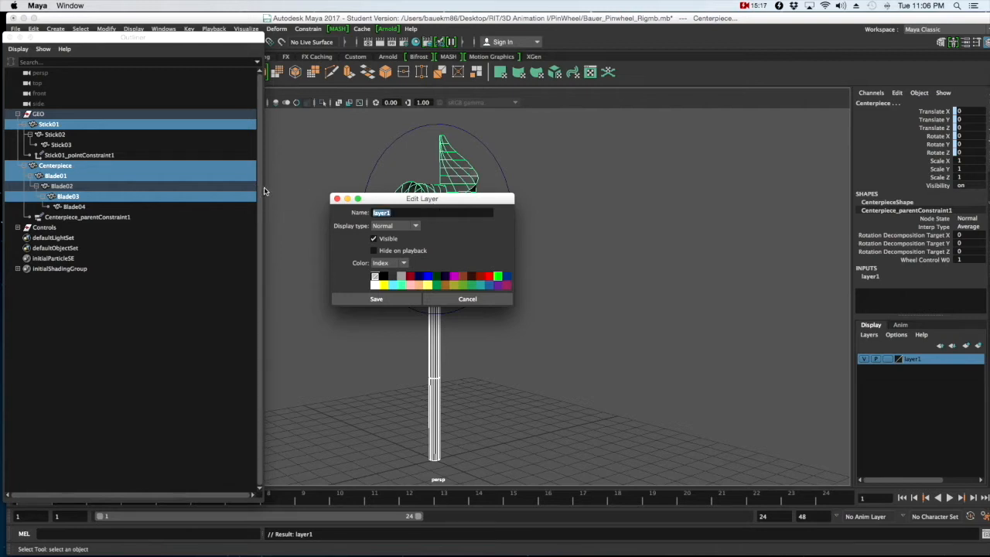
{"action": "type", "text": "C"}
{"action": "left_click", "coordinate": [412, 298]}
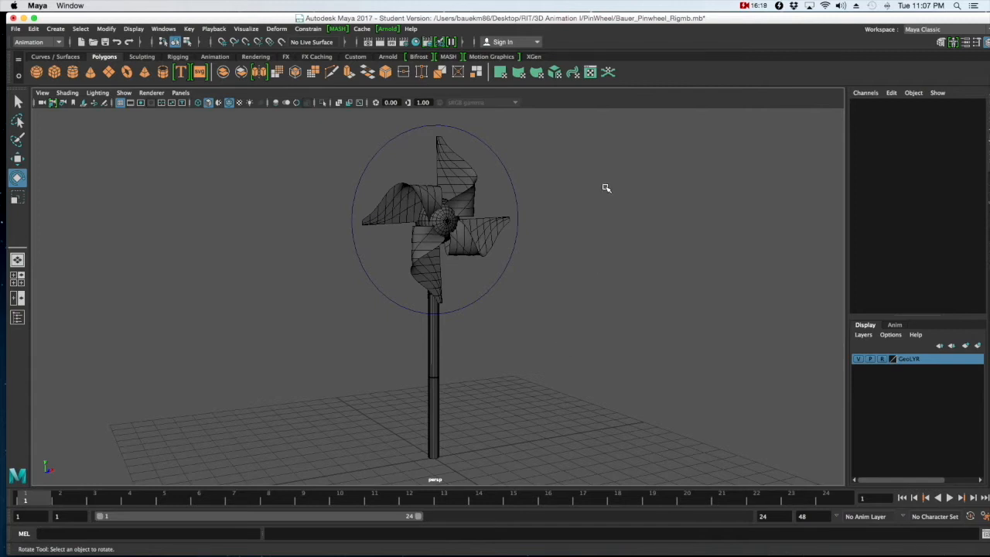
Test the layered rig by rotating WheelControl about 202 degrees around Z, undo it, view the pinwheel with the Move tool and clear the selection.
{"action": "mouse_move", "coordinate": [559, 232]}
{"action": "left_mouse_down", "text": "alt"}
{"action": "mouse_move", "coordinate": [535, 230]}
{"action": "mouse_move", "coordinate": [588, 231]}
{"action": "mouse_move", "coordinate": [497, 210]}
{"action": "mouse_move", "coordinate": [552, 232]}
{"action": "left_mouse_up", "text": "alt"}
{"action": "key", "text": "e"}
{"action": "left_click_drag", "start_coordinate": [414, 183], "coordinate": [488, 238]}
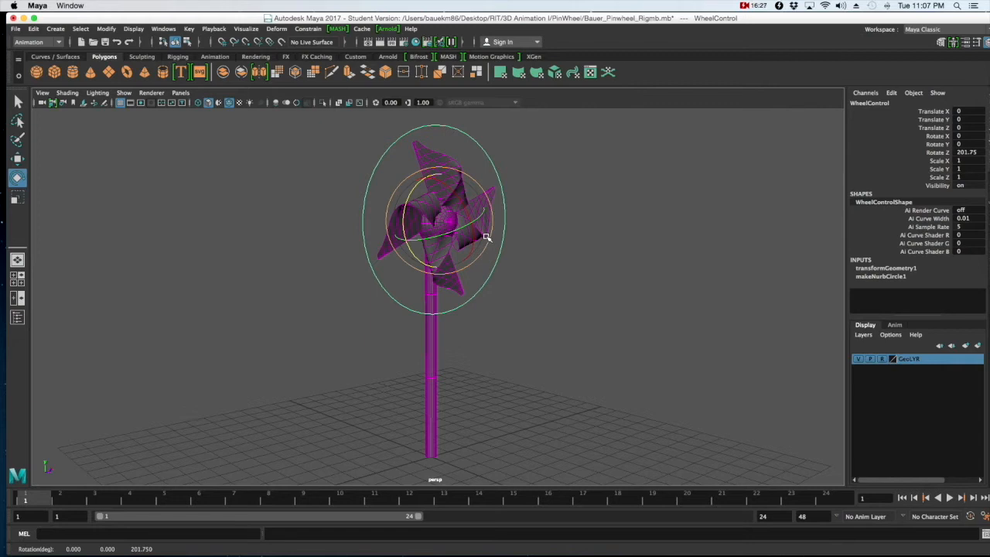
{"action": "key", "text": "z"}
{"action": "key", "text": "w"}
{"action": "left_click_drag", "start_coordinate": [475, 223], "coordinate": [508, 243], "text": "alt"}
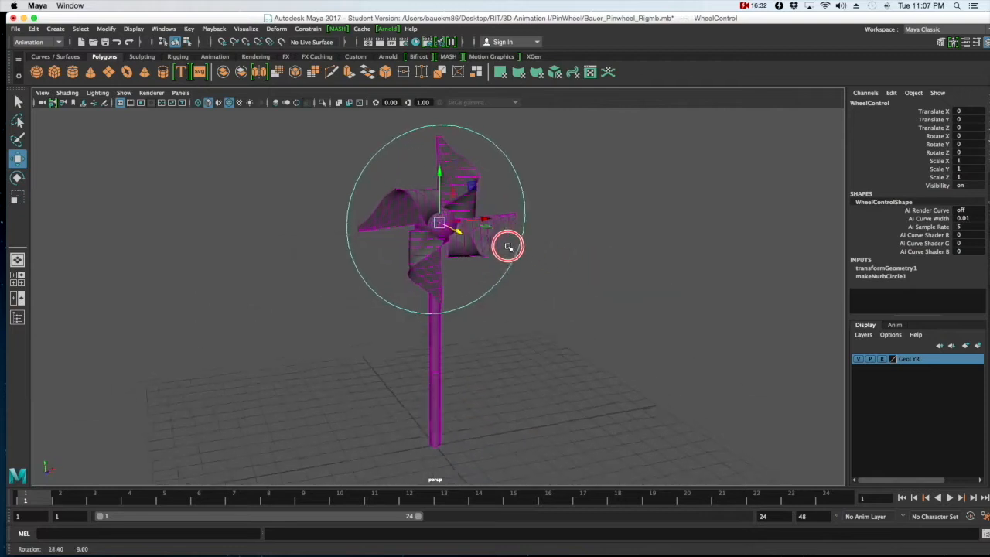
{"action": "left_click", "coordinate": [629, 250]}
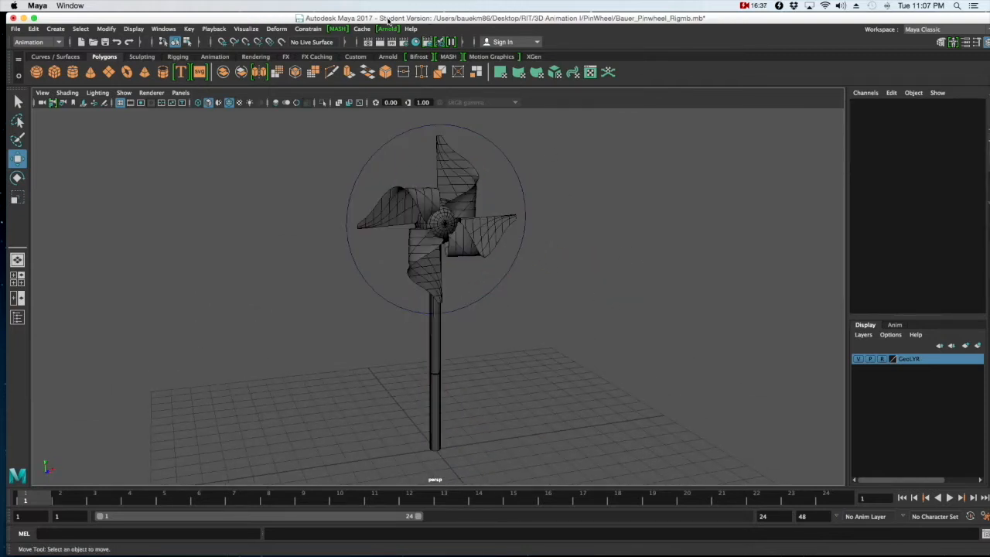
Fit the Maya window to the screen, open an enlarged Preferences dialog and look through the Animation settings.
{"action": "double_click", "coordinate": [392, 21]}
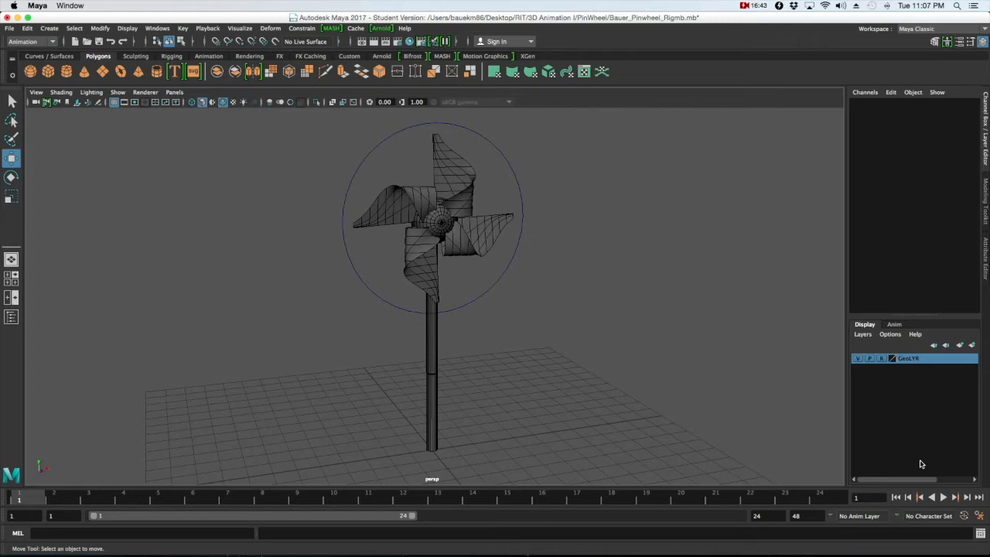
{"action": "left_click", "coordinate": [979, 516]}
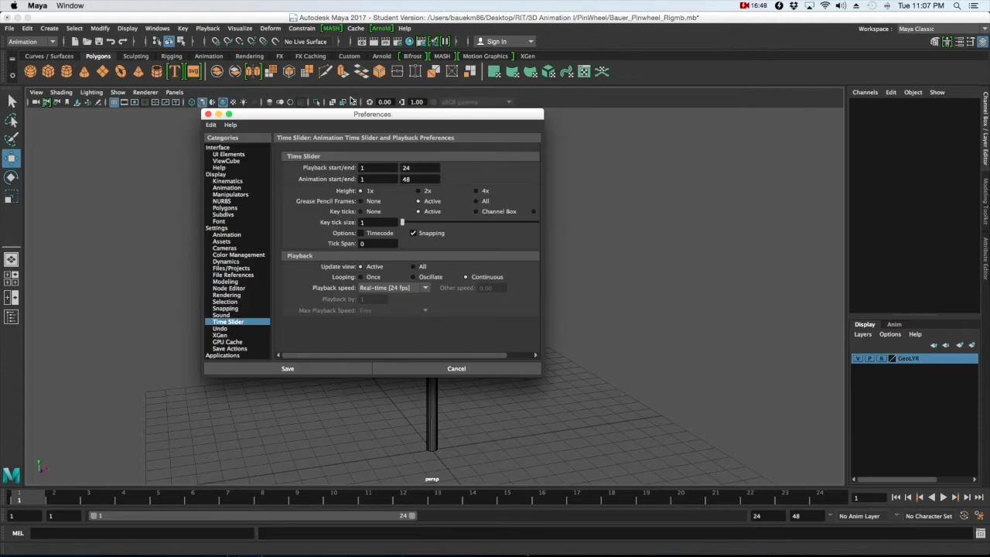
{"action": "left_click_drag", "start_coordinate": [360, 116], "coordinate": [342, 61]}
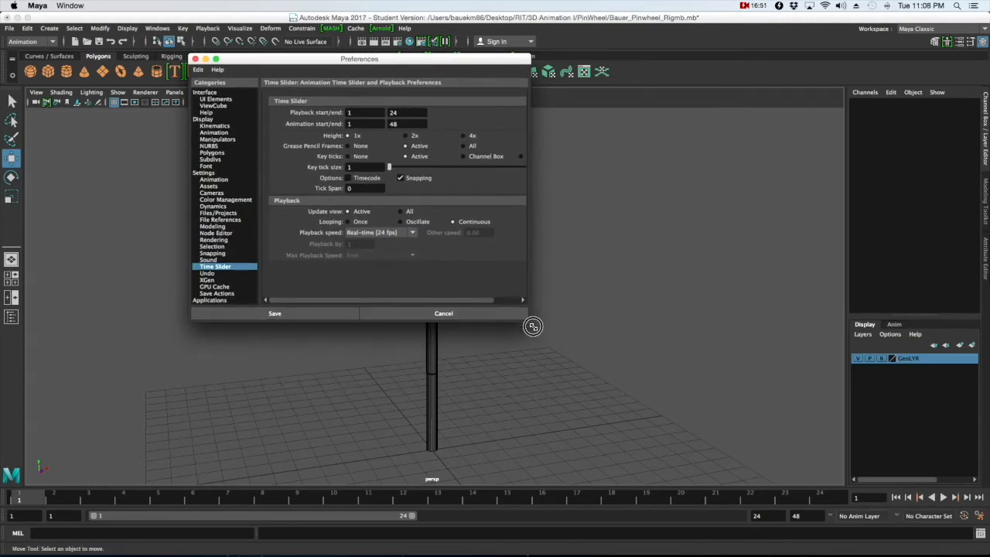
{"action": "left_click_drag", "start_coordinate": [528, 325], "coordinate": [670, 418]}
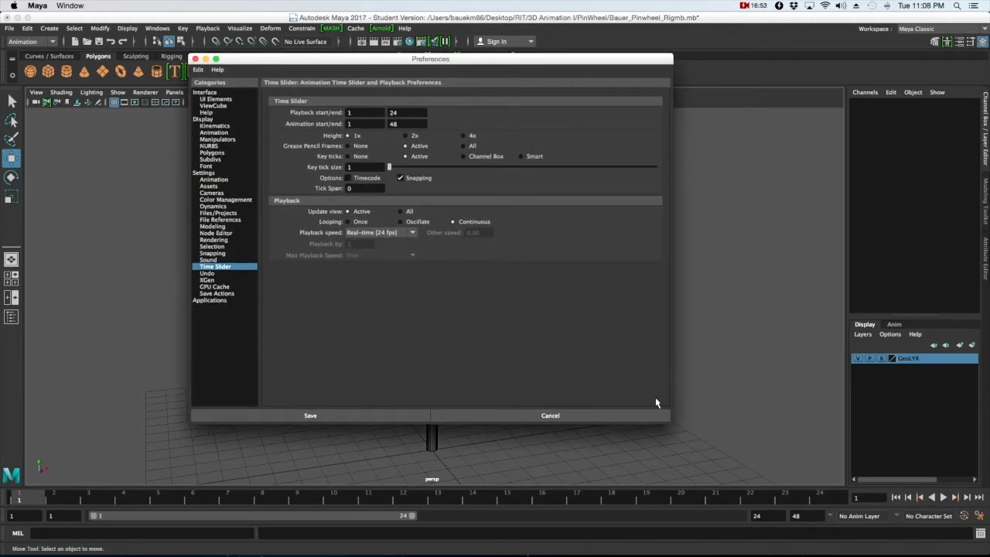
{"action": "left_click", "coordinate": [235, 181]}
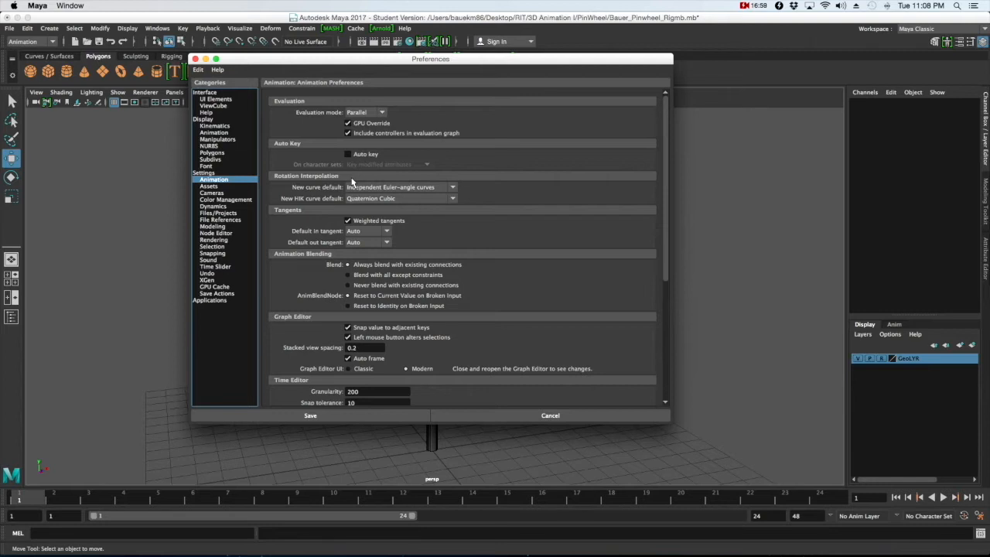
{"action": "scroll", "coordinate": [364, 186], "scroll_direction": "down", "scroll_amount": 3}
{"action": "scroll", "coordinate": [386, 196], "scroll_direction": "up", "scroll_amount": 3}
Review the tangent options, keep Auto as the default in tangent and save the preferences.
{"action": "left_click", "coordinate": [372, 230]}
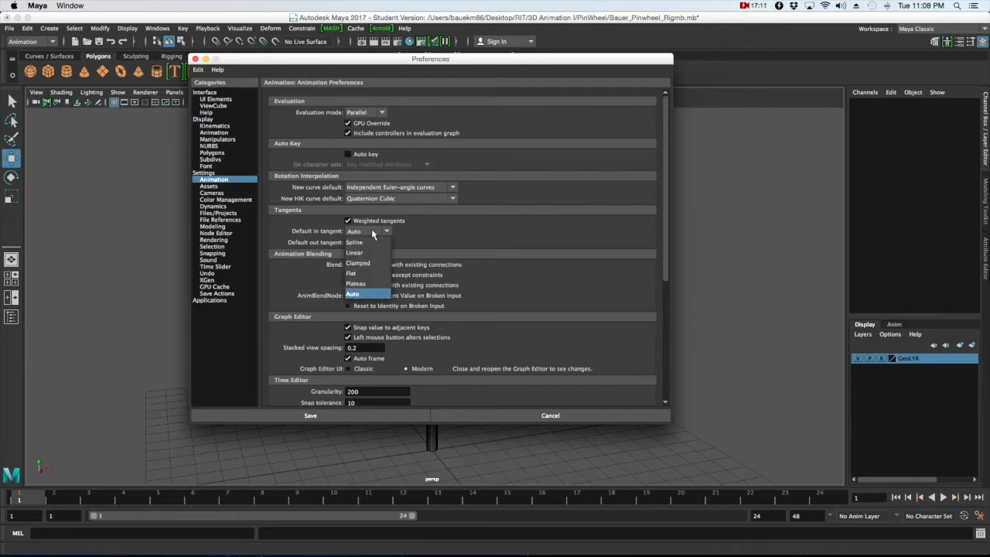
{"action": "left_click", "coordinate": [372, 235]}
{"action": "left_click", "coordinate": [372, 240]}
{"action": "left_click", "coordinate": [372, 240]}
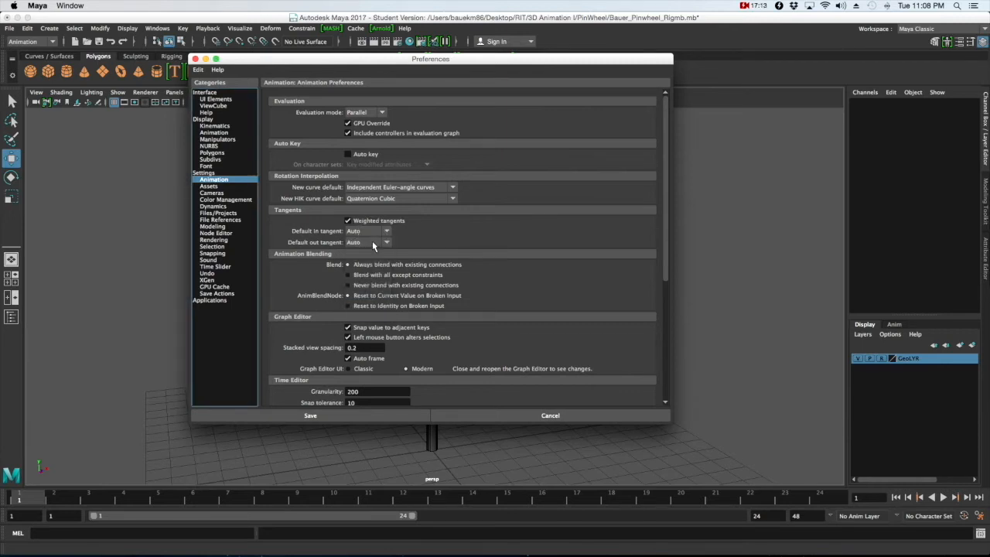
{"action": "left_click", "coordinate": [385, 232]}
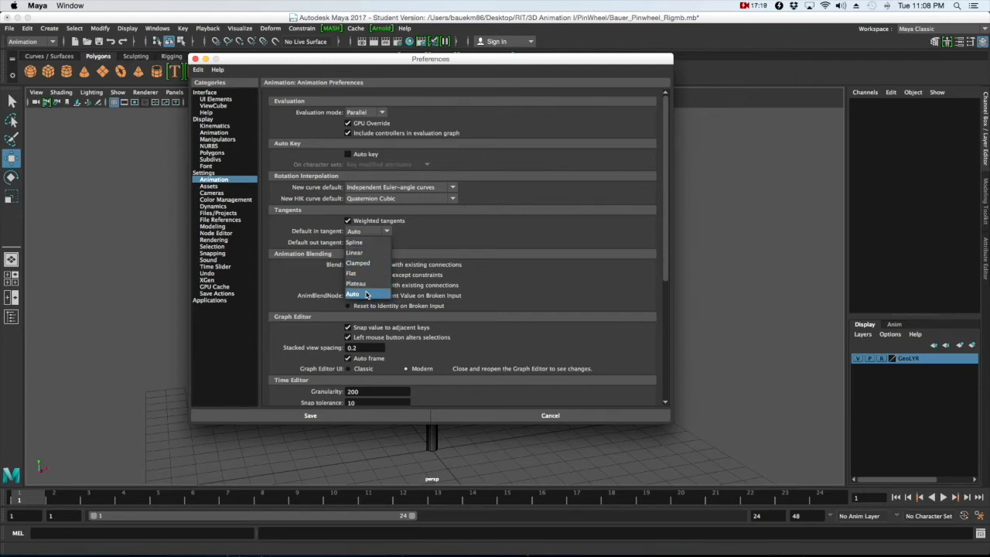
{"action": "left_click", "coordinate": [367, 295]}
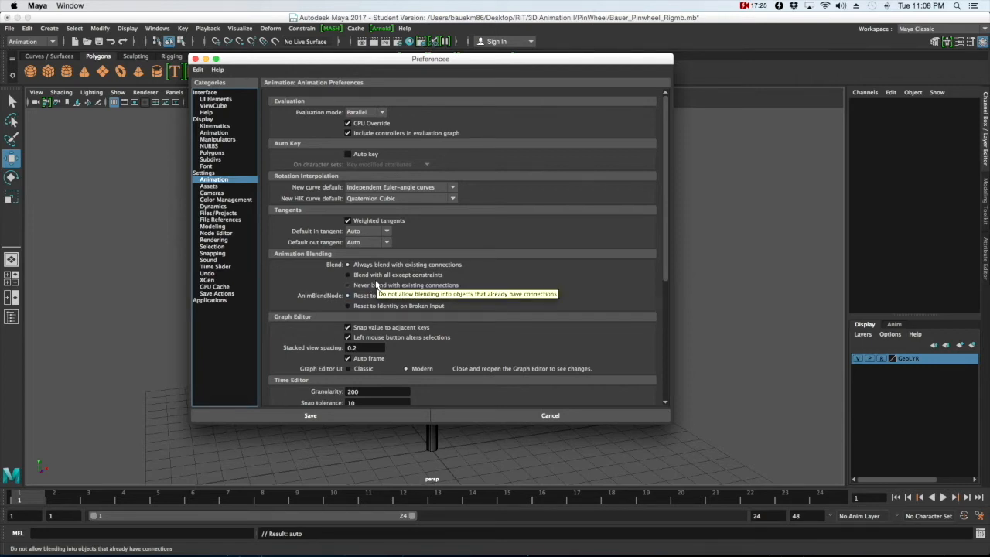
{"action": "left_click", "coordinate": [379, 230]}
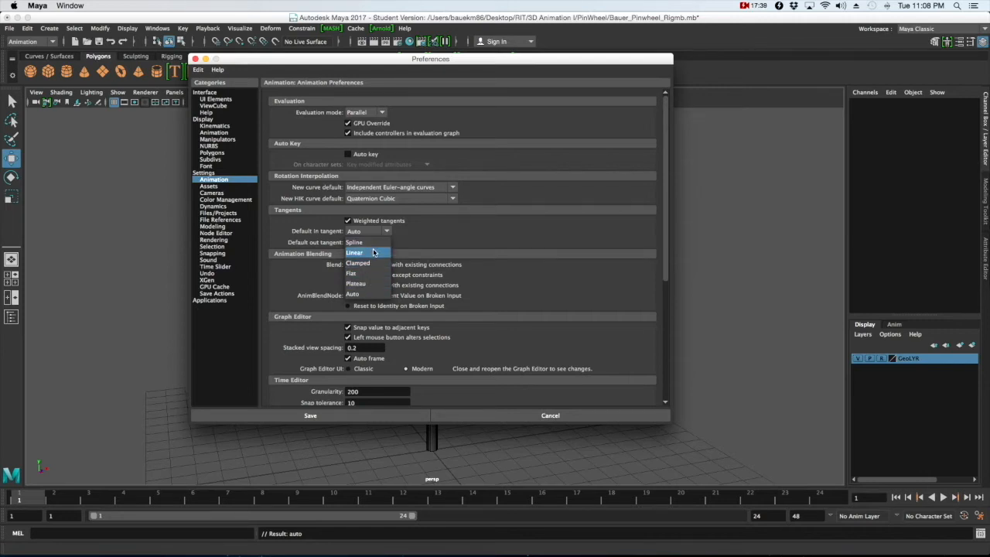
{"action": "left_click", "coordinate": [410, 233]}
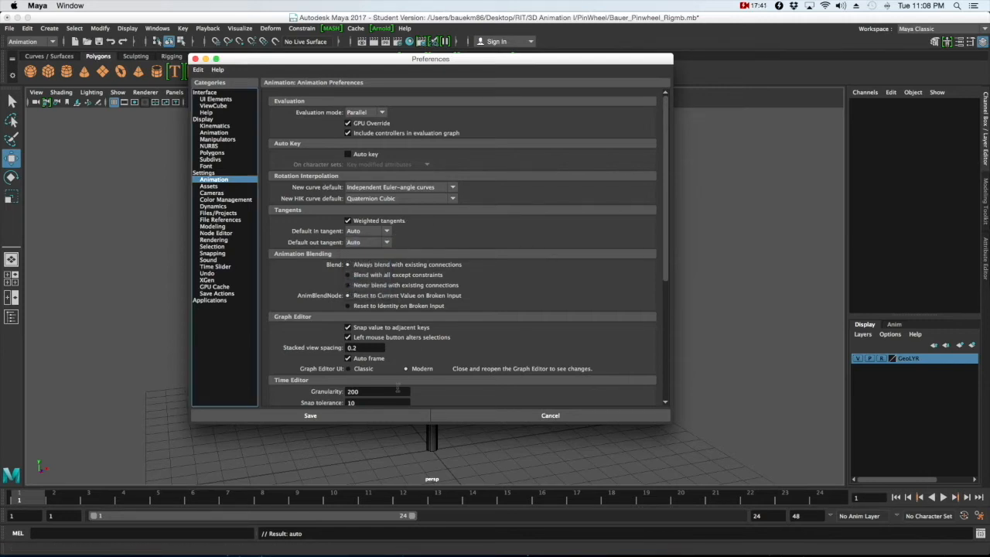
{"action": "left_click", "coordinate": [363, 417]}
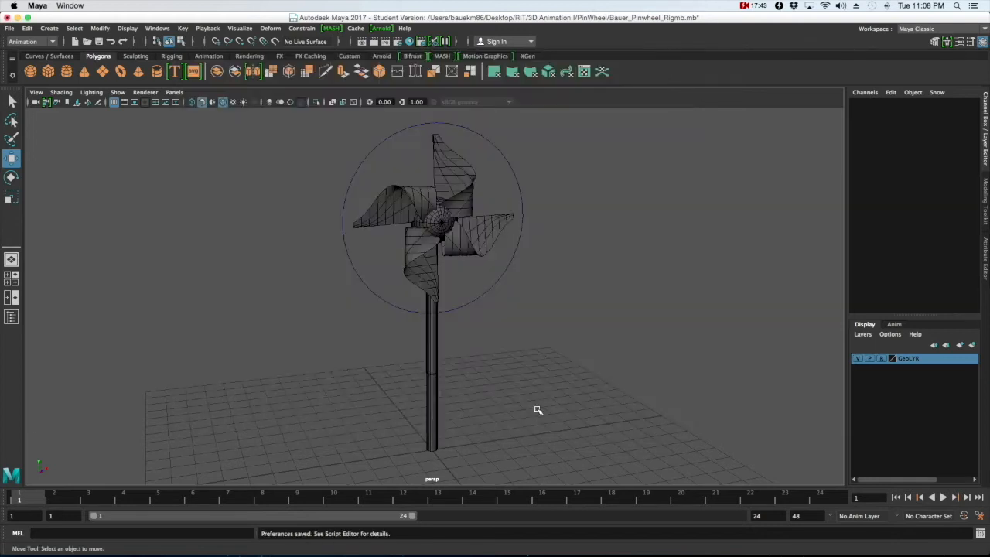
{"action": "left_click_drag", "start_coordinate": [527, 326], "coordinate": [583, 385], "text": "alt"}
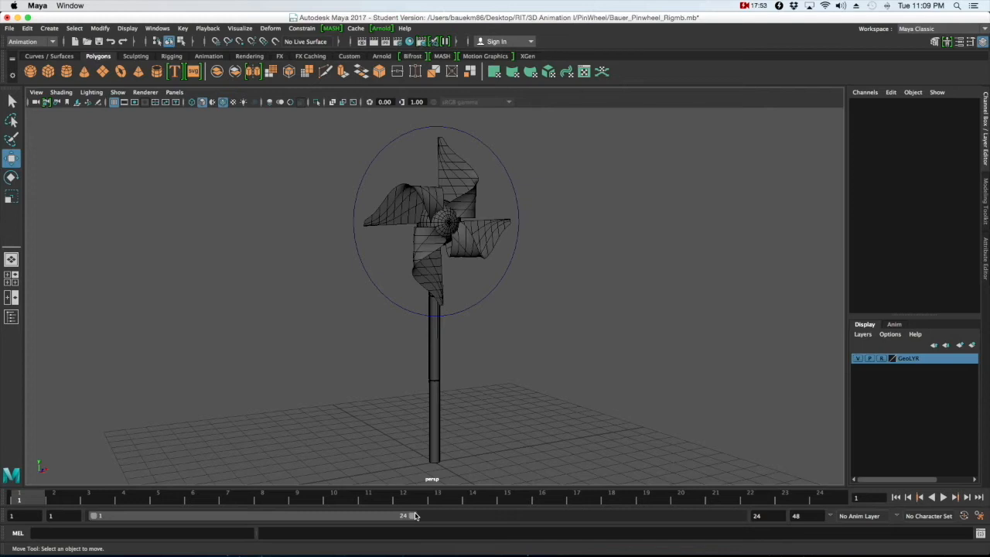
Set the animation end time to frame 90 and extend the playback range to cover frames 1 to 90.
{"action": "left_click", "coordinate": [806, 516]}
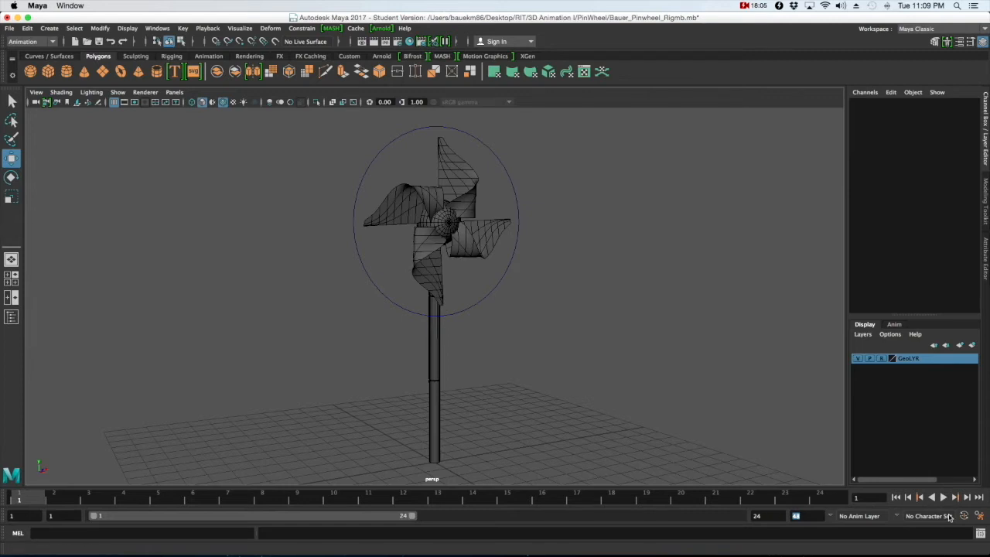
{"action": "left_click", "coordinate": [815, 515]}
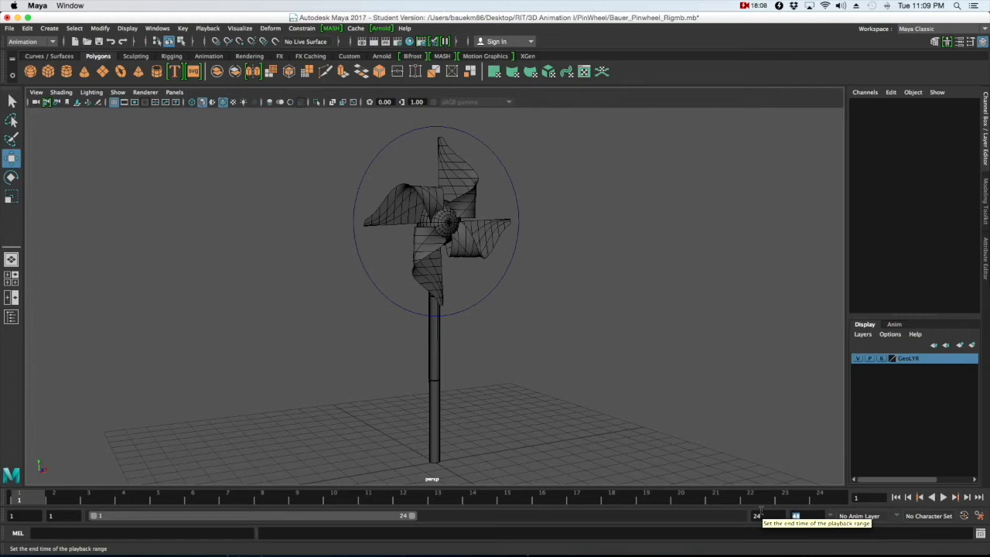
{"action": "type", "text": "90"}
{"action": "key", "text": "Return"}
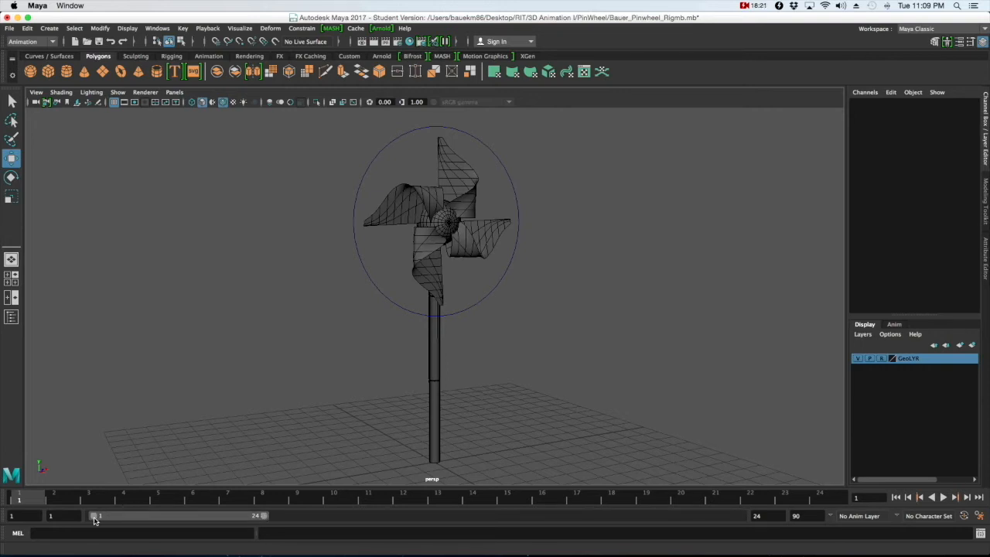
{"action": "left_click_drag", "start_coordinate": [95, 516], "coordinate": [75, 515]}
{"action": "left_click_drag", "start_coordinate": [264, 515], "coordinate": [815, 528]}
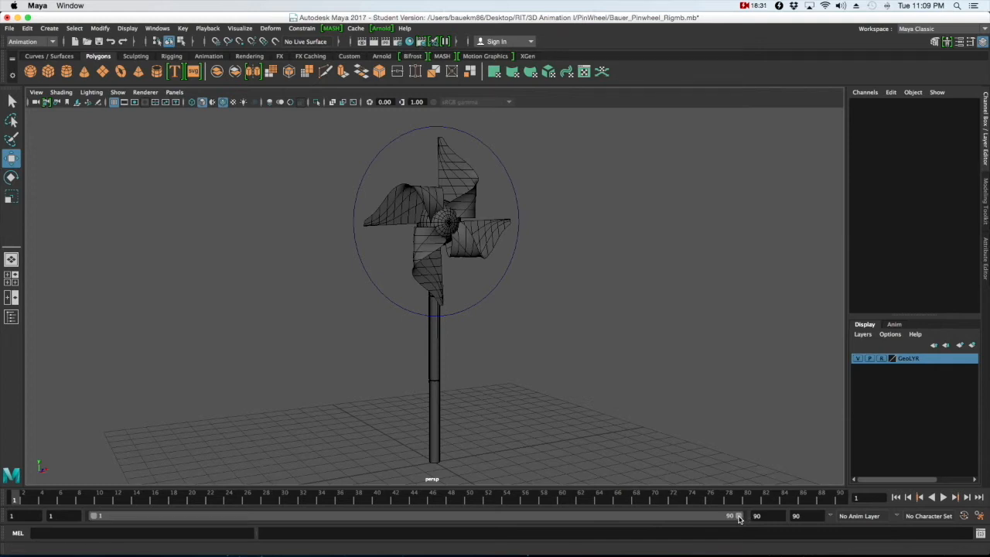
Scrub the timeline to frame 8 and back to frame 1, and check the playback speed options without changing them.
{"action": "mouse_move", "coordinate": [29, 501]}
{"action": "left_mouse_down"}
{"action": "mouse_move", "coordinate": [283, 503]}
{"action": "mouse_move", "coordinate": [537, 476]}
{"action": "mouse_move", "coordinate": [860, 502]}
{"action": "mouse_move", "coordinate": [6, 507]}
{"action": "left_mouse_up"}
{"action": "left_click", "coordinate": [78, 497]}
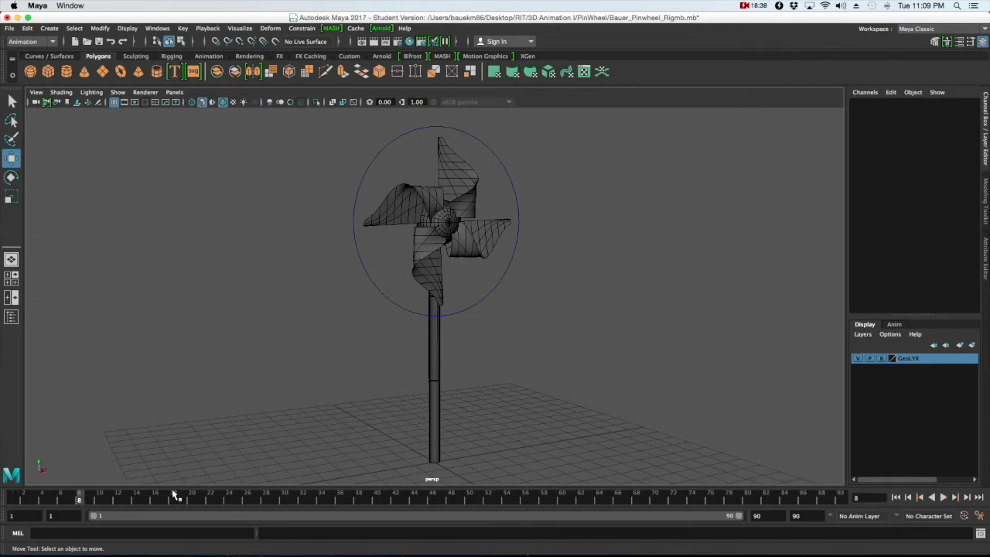
{"action": "left_click", "coordinate": [14, 499]}
{"action": "right_click", "coordinate": [381, 501]}
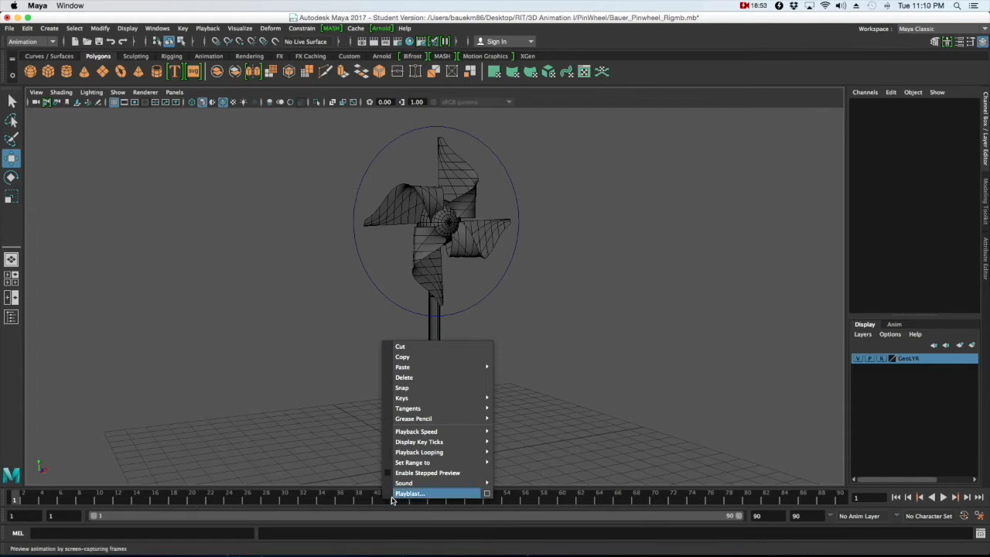
{"action": "mouse_move", "coordinate": [427, 432]}
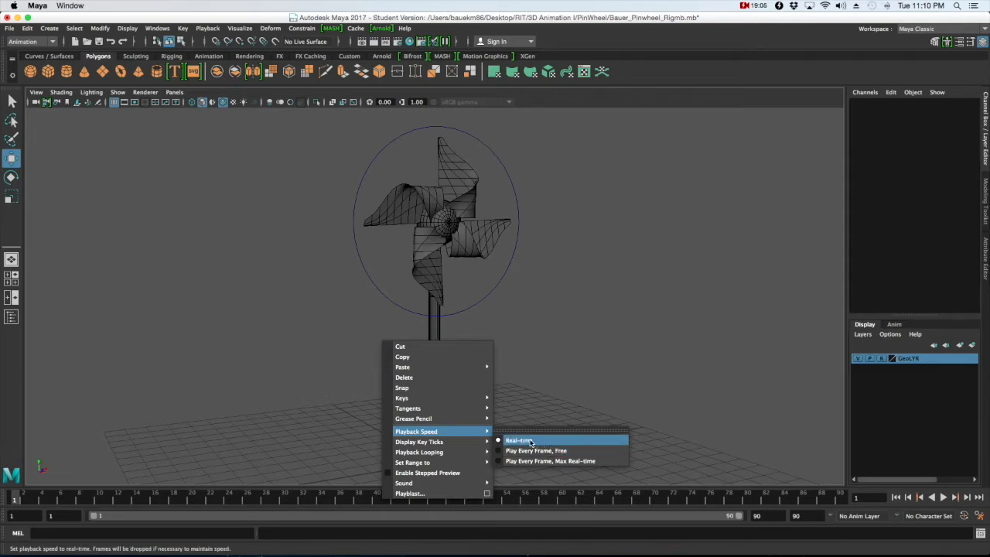
{"action": "key", "text": "Escape"}
{"action": "key", "text": "Escape"}
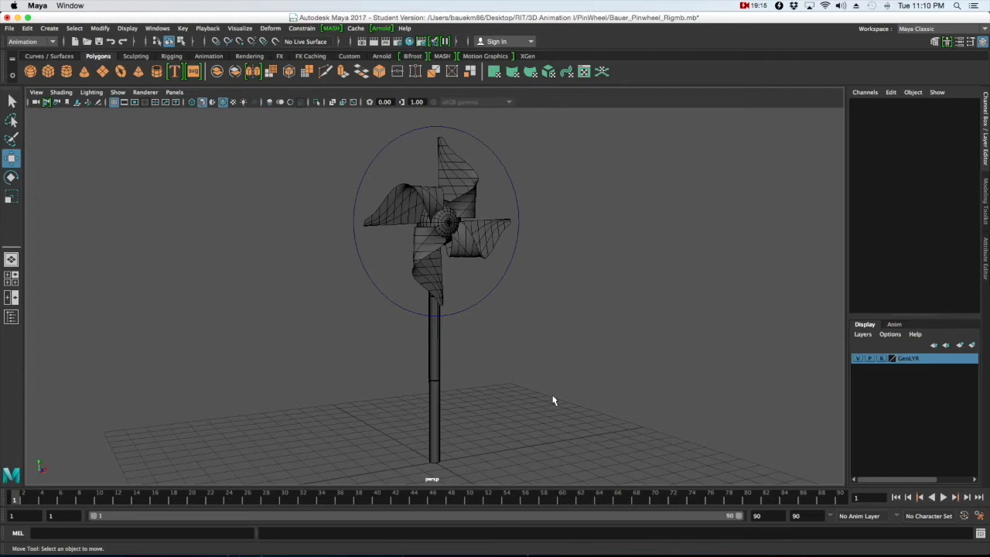
{"action": "left_click", "coordinate": [248, 497]}
{"action": "middle_click_drag", "start_coordinate": [508, 310], "coordinate": [504, 303], "text": "alt"}
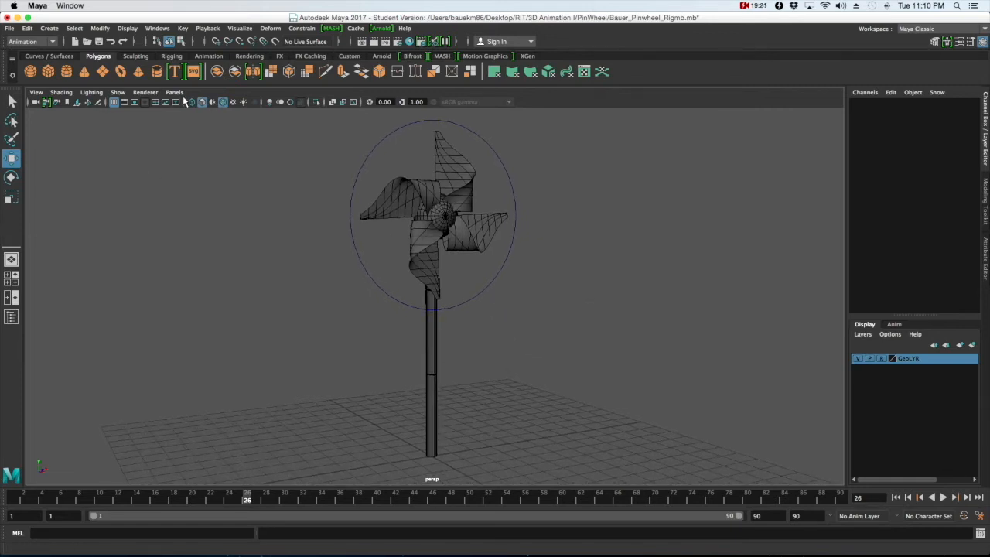
{"action": "left_click", "coordinate": [183, 93]}
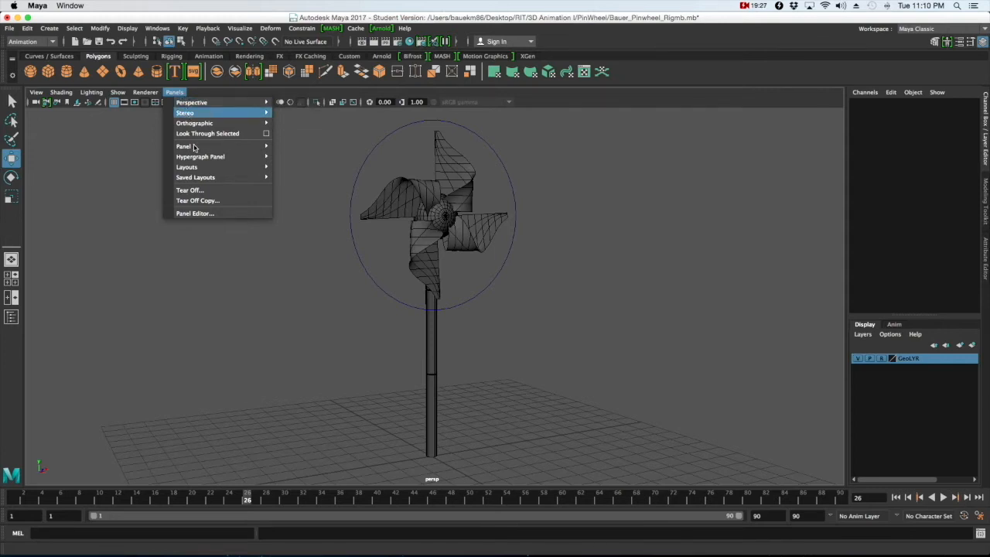
{"action": "mouse_move", "coordinate": [186, 147]}
{"action": "left_click", "coordinate": [322, 121]}
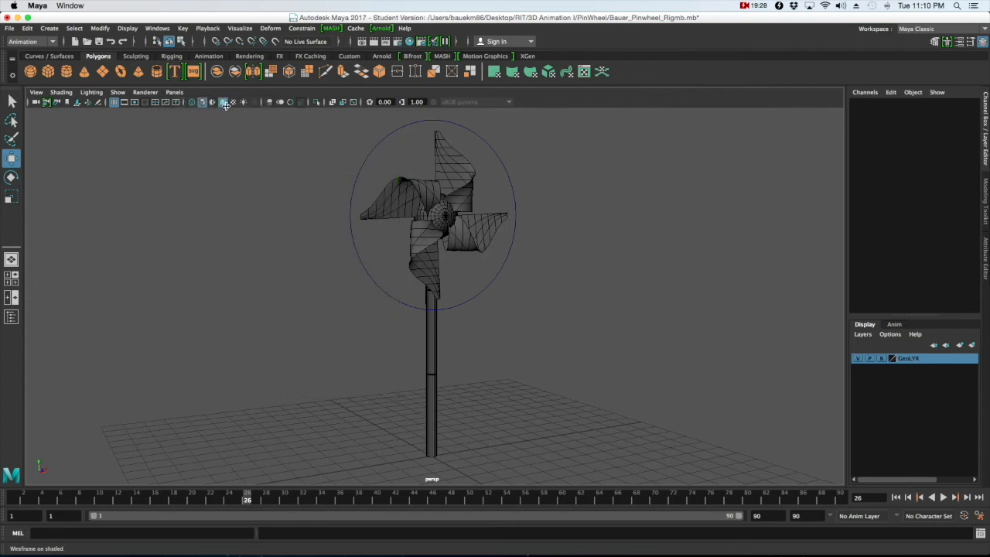
{"action": "left_click", "coordinate": [175, 95]}
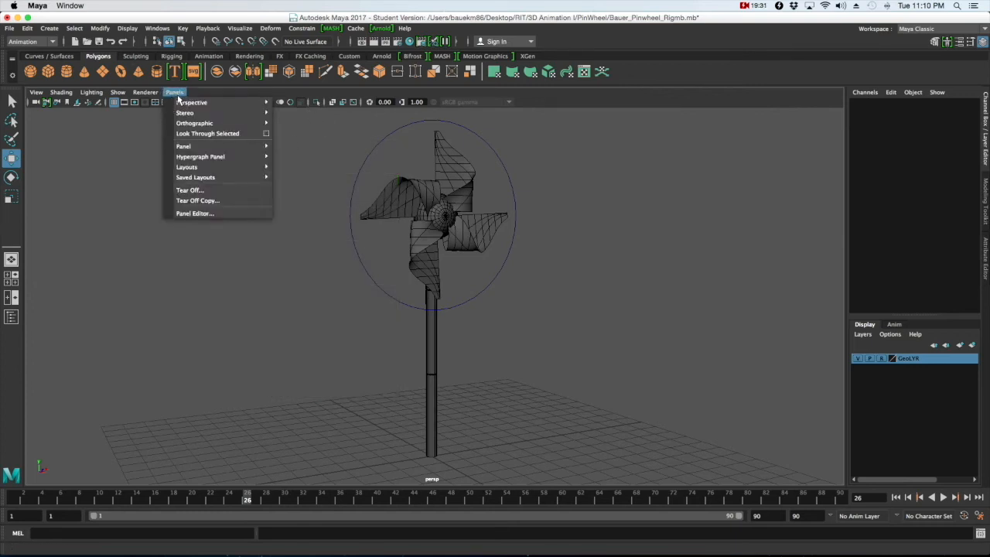
{"action": "left_click", "coordinate": [178, 97]}
{"action": "key", "text": "space"}
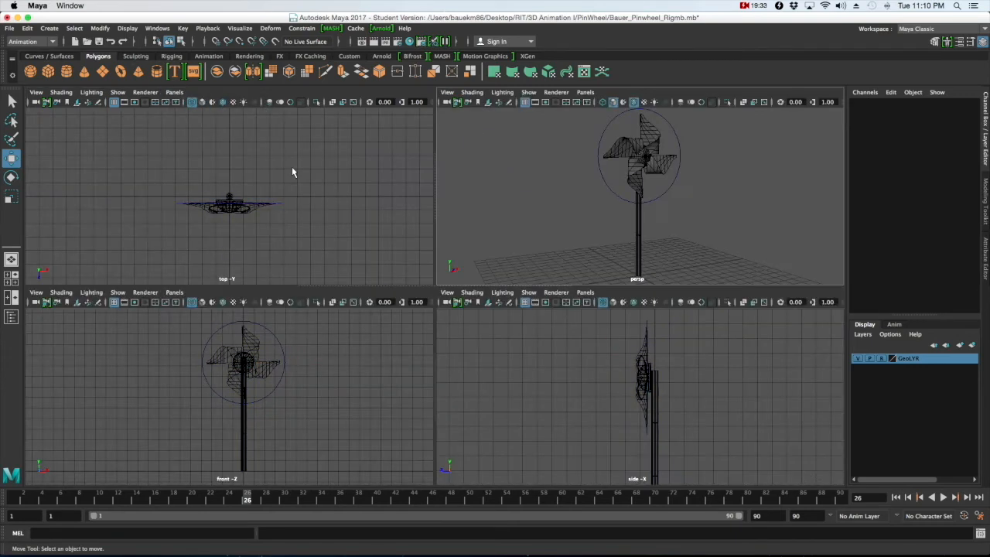
{"action": "key", "text": "space"}
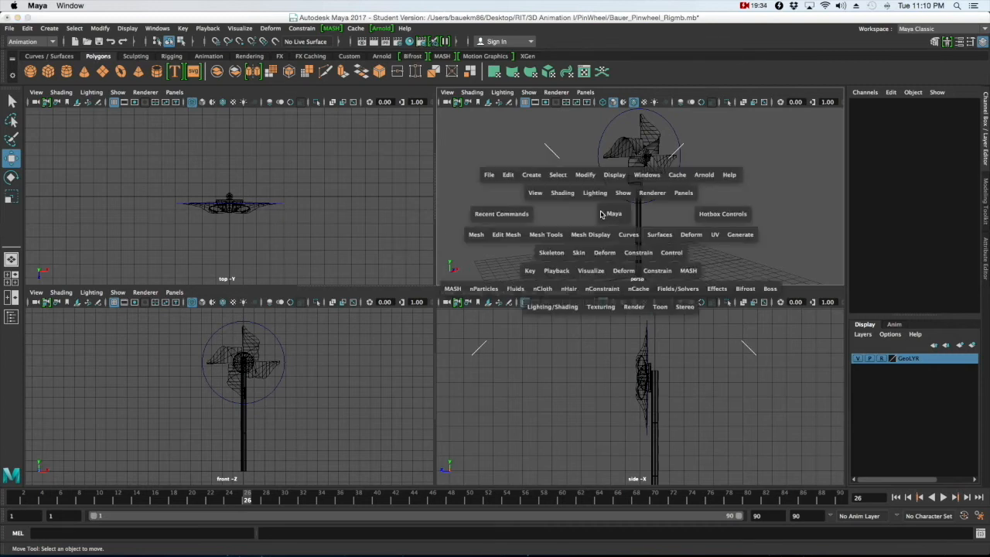
{"action": "left_click", "coordinate": [186, 94]}
{"action": "left_click", "coordinate": [185, 94]}
Change the view layout to Two Panes Stacked and reframe the whole pinwheel in the perspective pane.
{"action": "left_click", "coordinate": [174, 93]}
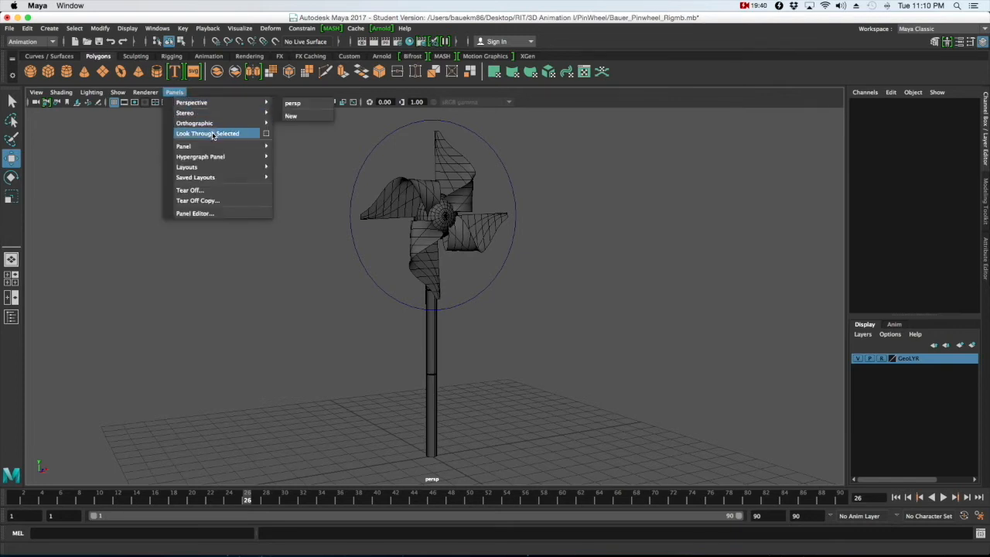
{"action": "mouse_move", "coordinate": [213, 149]}
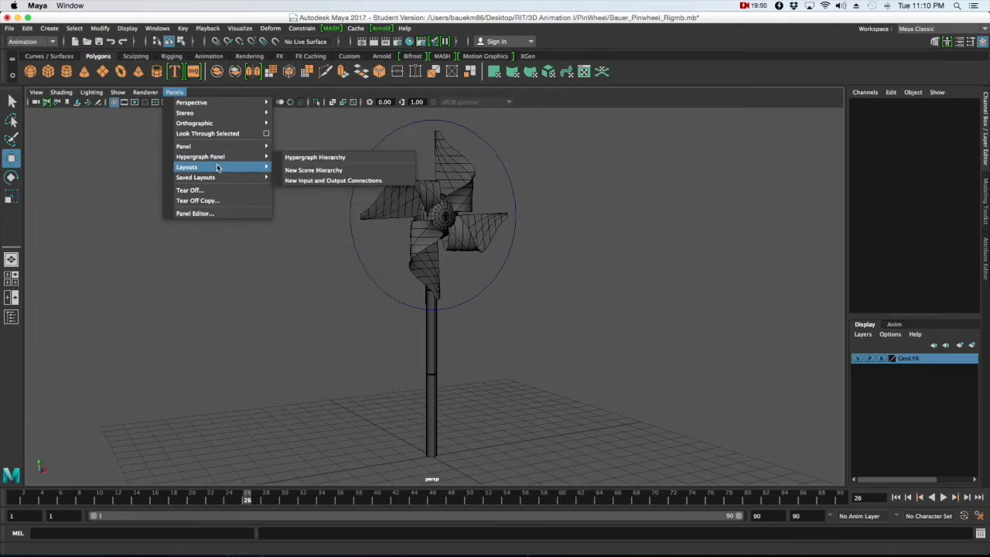
{"action": "mouse_move", "coordinate": [217, 168]}
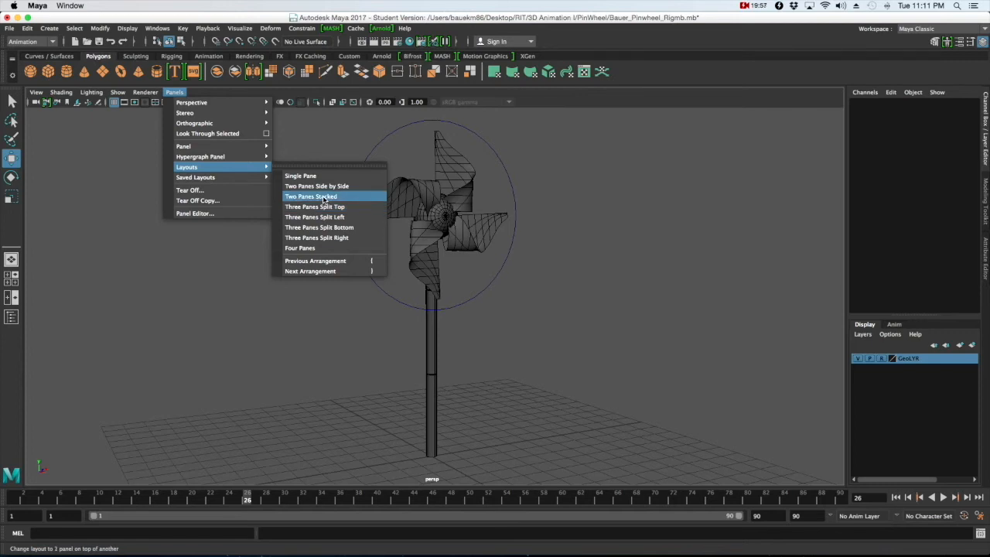
{"action": "left_click", "coordinate": [341, 197]}
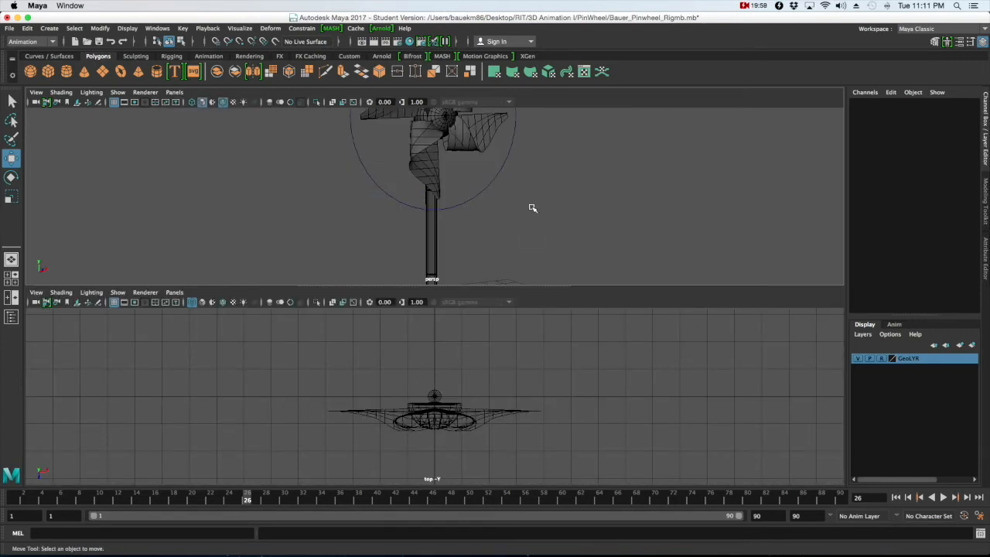
{"action": "key", "text": "a"}
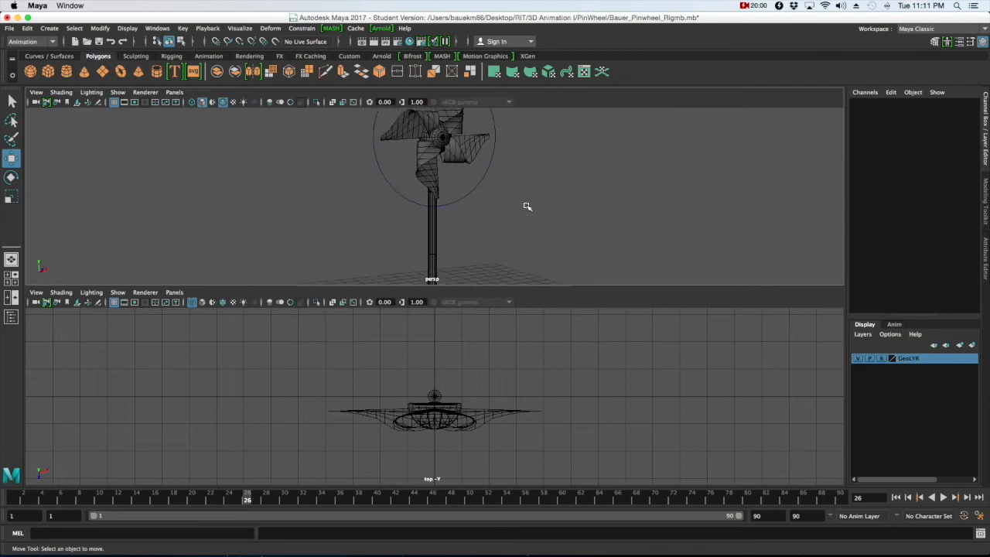
{"action": "mouse_move", "coordinate": [516, 212]}
{"action": "middle_mouse_down", "text": "alt"}
{"action": "mouse_move", "coordinate": [533, 212]}
{"action": "mouse_move", "coordinate": [518, 212]}
{"action": "middle_mouse_up", "text": "alt"}
{"action": "scroll", "coordinate": [534, 212], "scroll_direction": "down", "scroll_amount": 2}
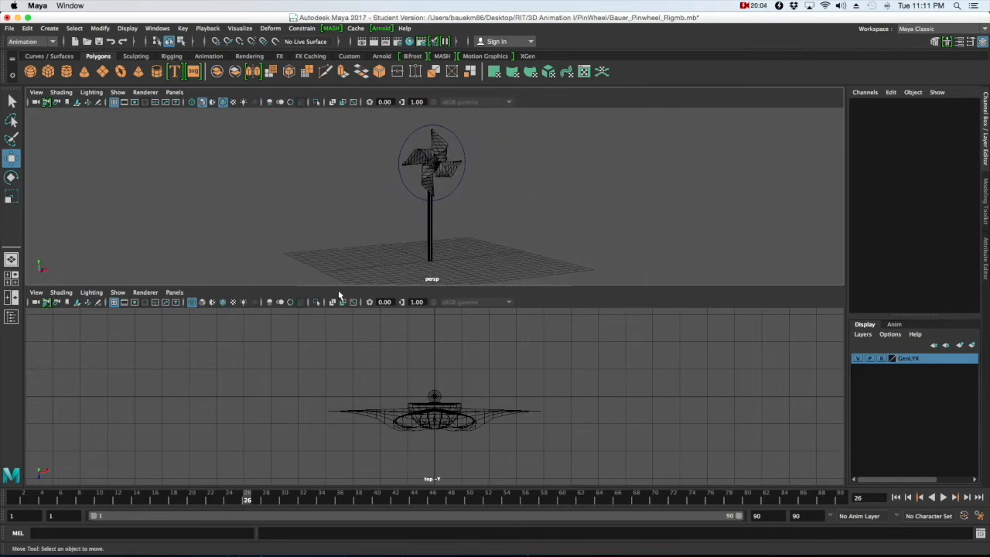
Show the Graph Editor in the lower pane, return to frame 1 and enlarge the perspective pane slightly.
{"action": "left_click", "coordinate": [184, 295]}
{"action": "mouse_move", "coordinate": [187, 350]}
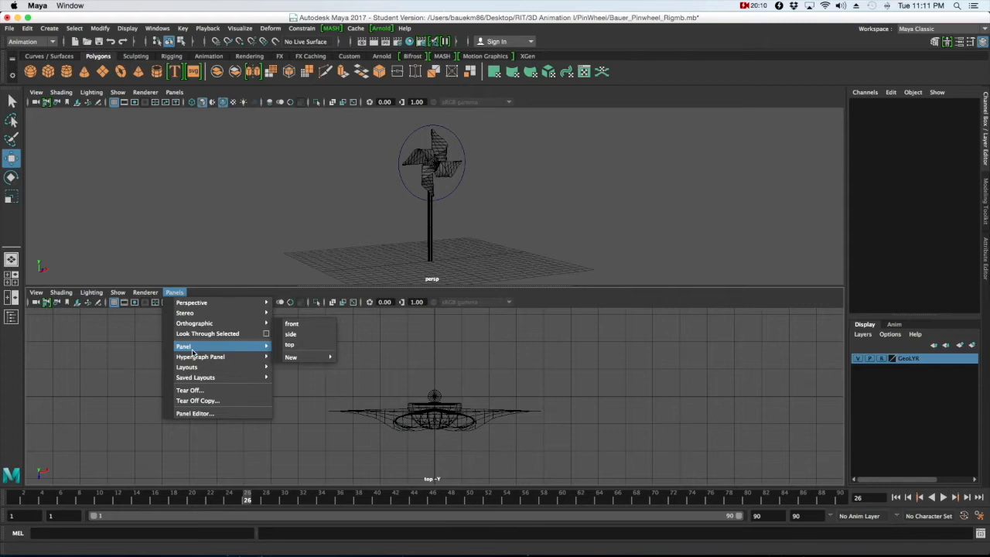
{"action": "mouse_move", "coordinate": [259, 346]}
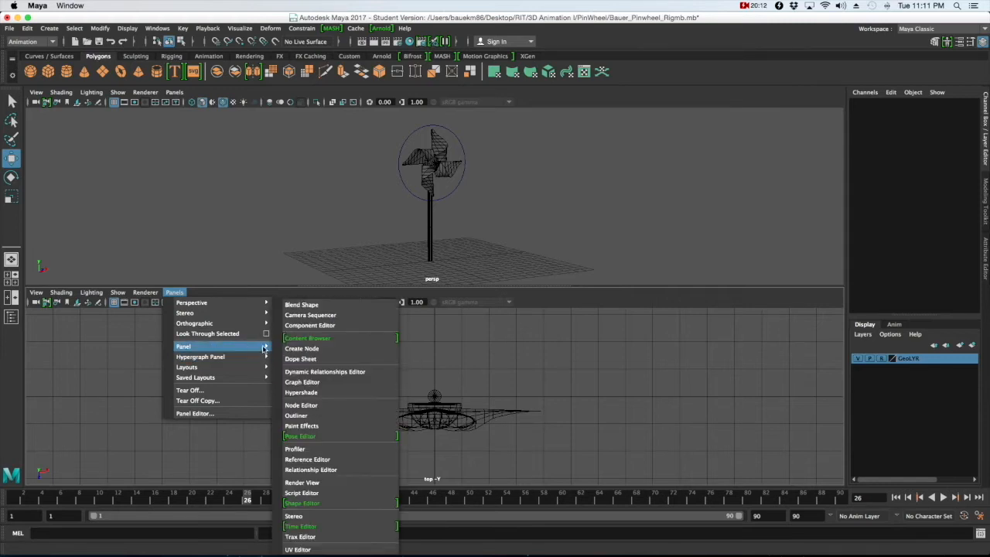
{"action": "left_click", "coordinate": [339, 384]}
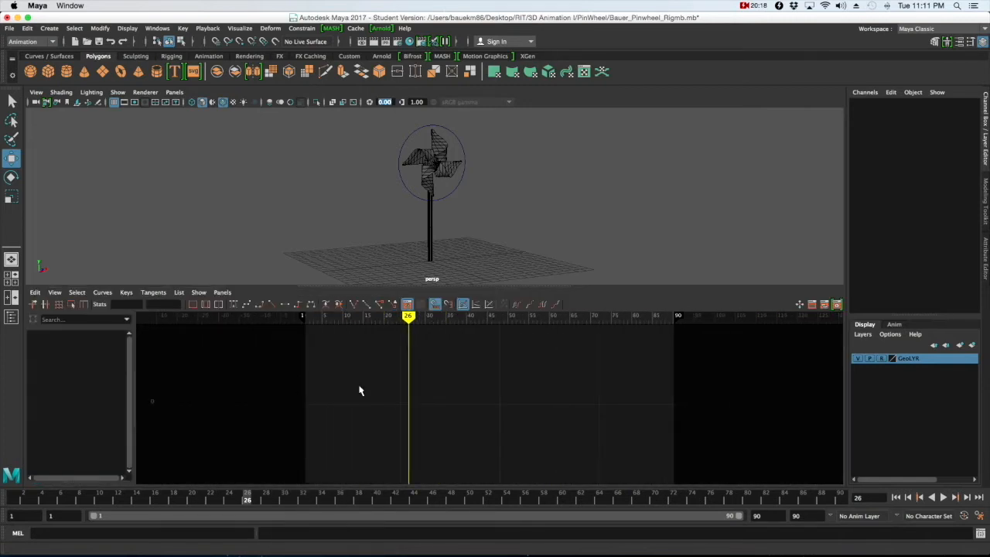
{"action": "left_click_drag", "start_coordinate": [248, 495], "coordinate": [14, 496]}
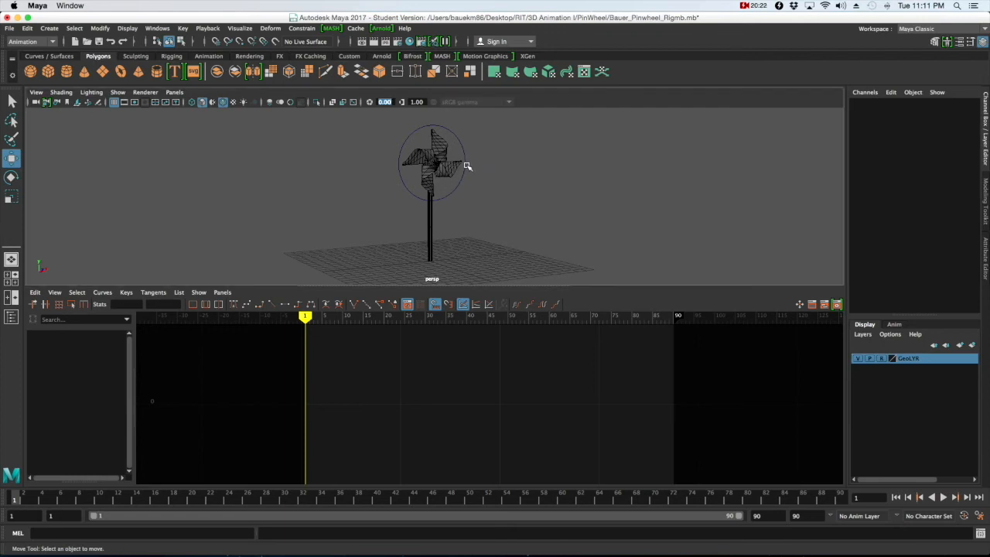
{"action": "middle_click_drag", "start_coordinate": [468, 165], "coordinate": [475, 165], "text": "alt"}
{"action": "left_click_drag", "start_coordinate": [475, 286], "coordinate": [475, 297]}
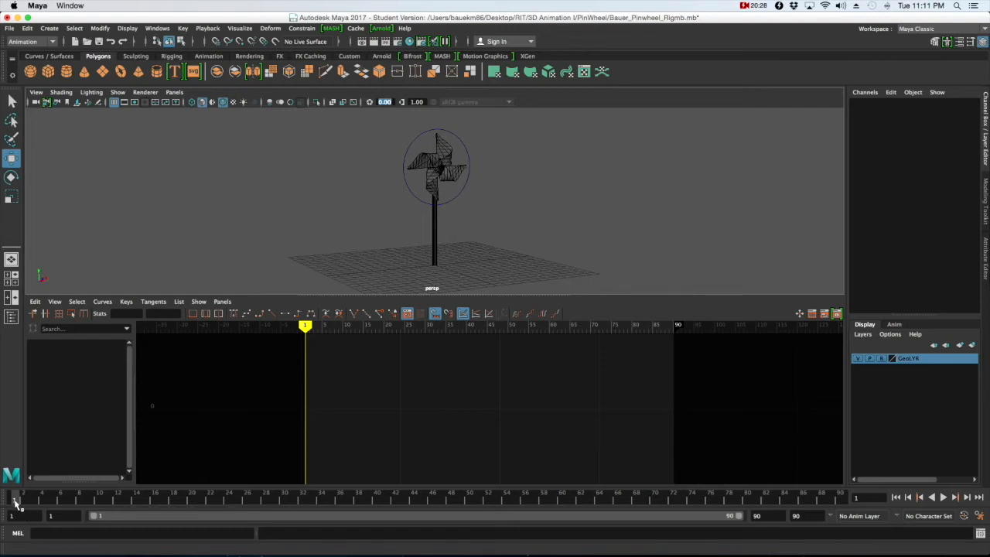
Select WheelControl and set a key on all its channels at frame 1.
{"action": "left_click", "coordinate": [109, 509]}
{"action": "mouse_move", "coordinate": [109, 514]}
{"action": "left_mouse_down"}
{"action": "mouse_move", "coordinate": [243, 508]}
{"action": "mouse_move", "coordinate": [13, 505]}
{"action": "mouse_move", "coordinate": [360, 506]}
{"action": "mouse_move", "coordinate": [14, 503]}
{"action": "mouse_move", "coordinate": [100, 504]}
{"action": "left_mouse_up"}
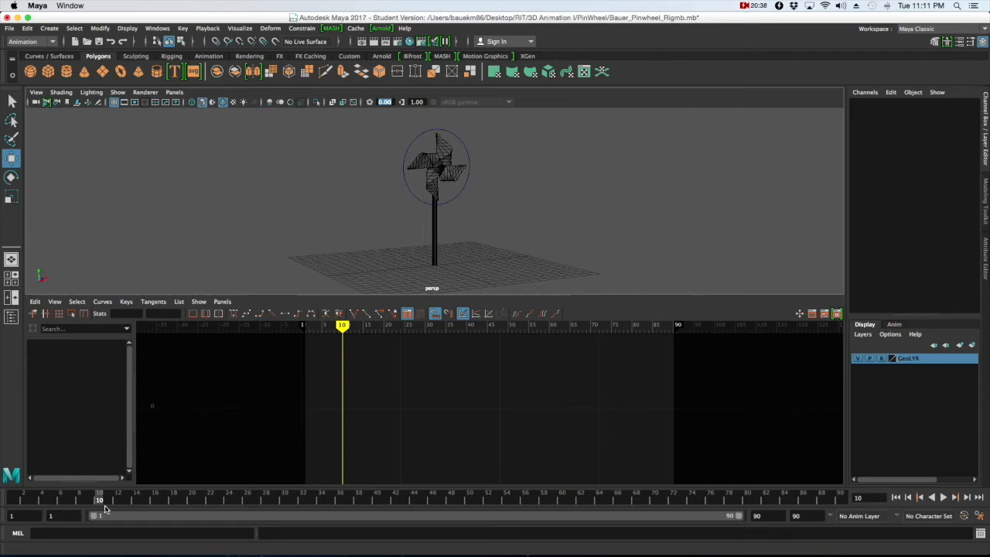
{"action": "left_click", "coordinate": [12, 499]}
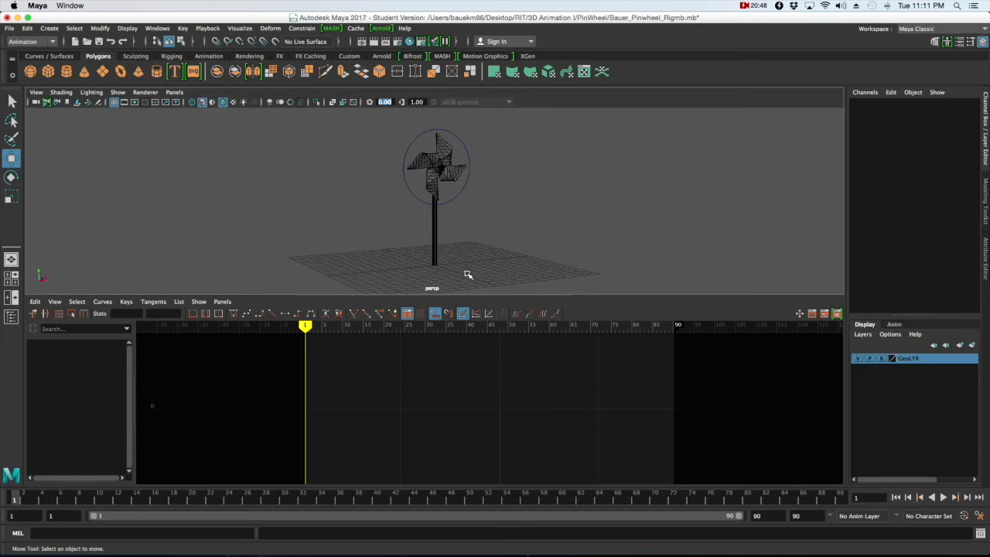
{"action": "left_click", "coordinate": [454, 193]}
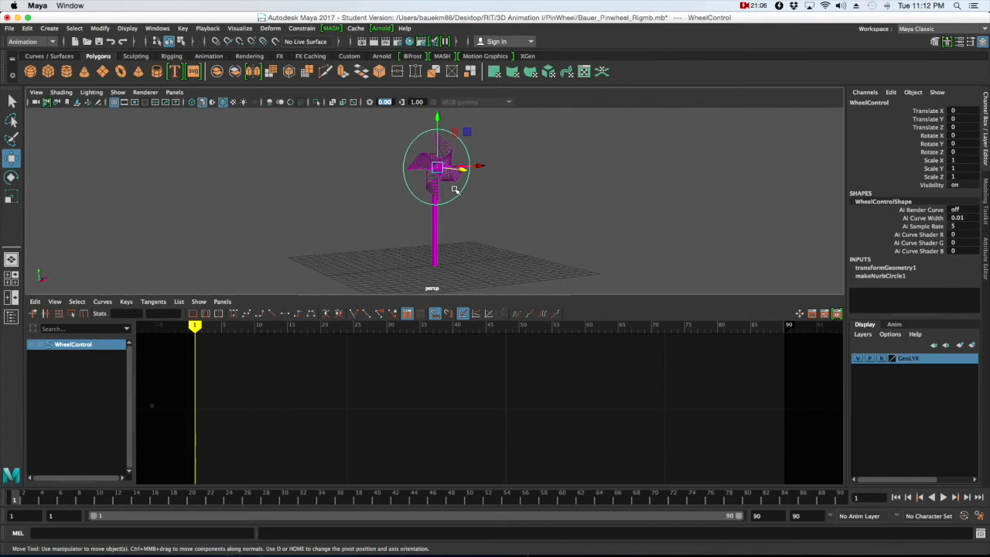
{"action": "key", "text": "s"}
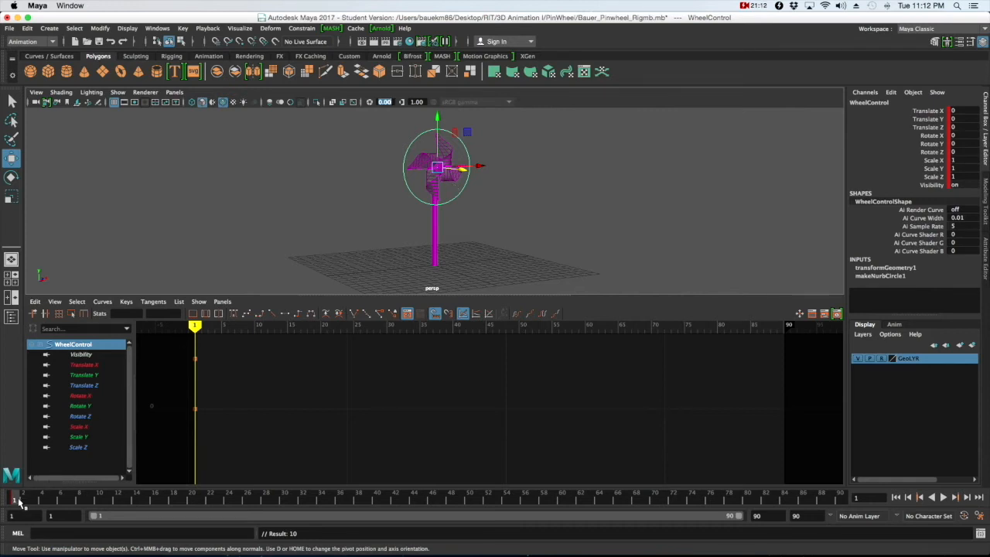
Reselect WheelControl and examine its keyed channels in the Graph Editor.
{"action": "left_click", "coordinate": [519, 212]}
{"action": "left_click", "coordinate": [456, 193]}
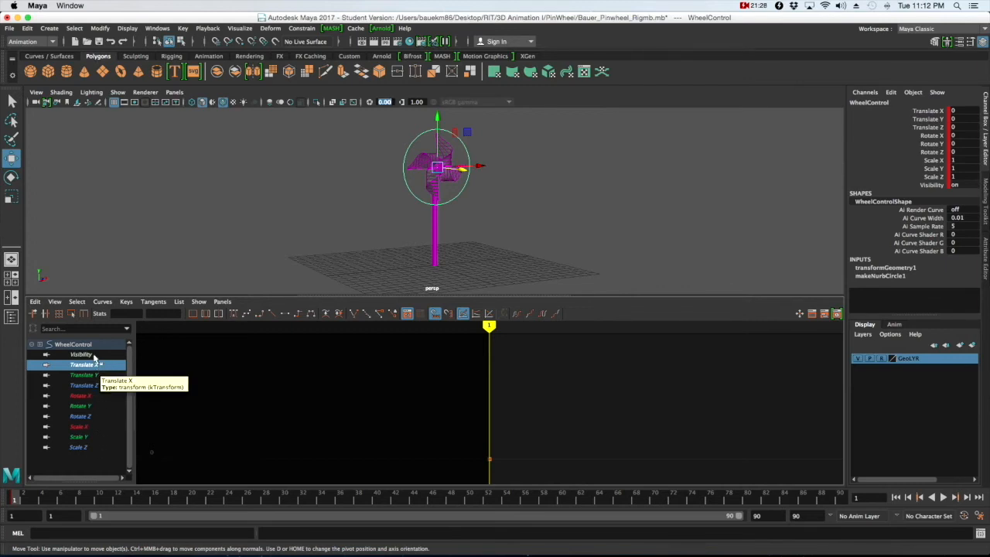
{"action": "left_click", "coordinate": [90, 346]}
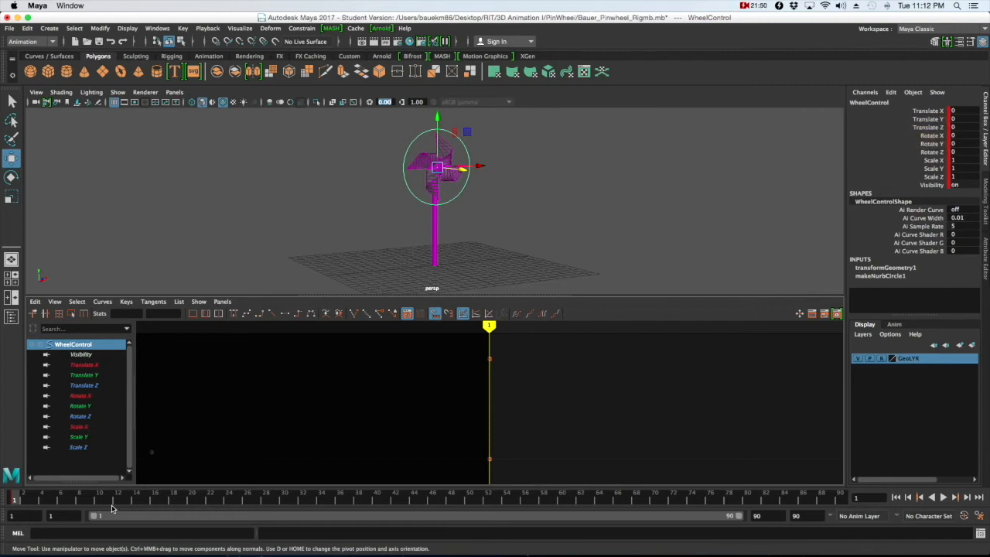
Move to frame 10 and set a second key on all WheelControl channels.
{"action": "left_click", "coordinate": [25, 496]}
{"action": "left_click_drag", "start_coordinate": [26, 495], "coordinate": [33, 499]}
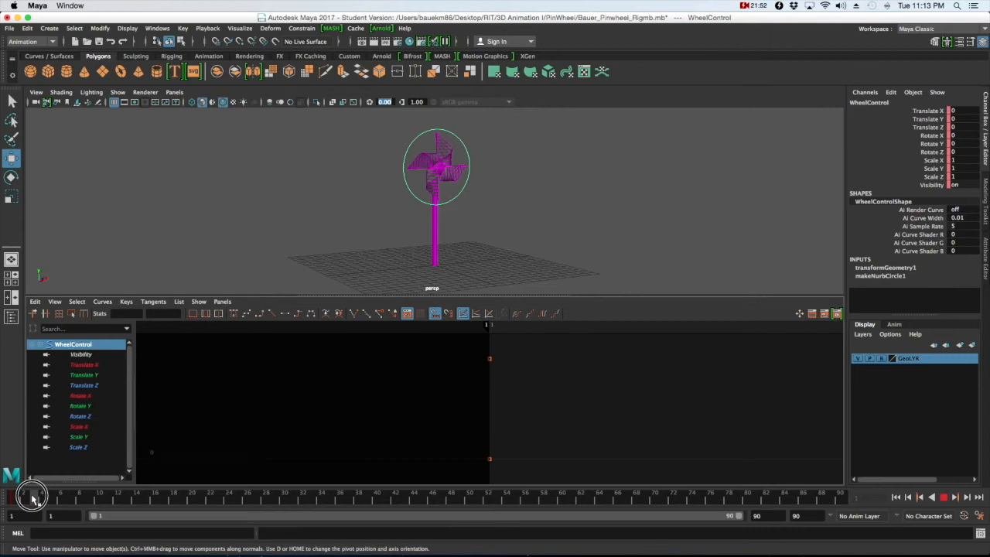
{"action": "left_click_drag", "start_coordinate": [32, 497], "coordinate": [15, 497]}
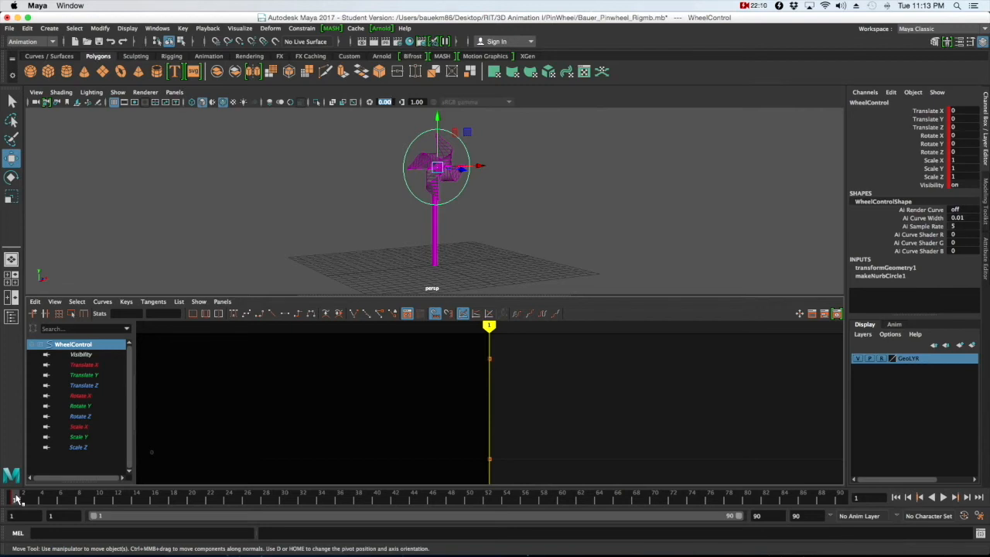
{"action": "left_click", "coordinate": [100, 503]}
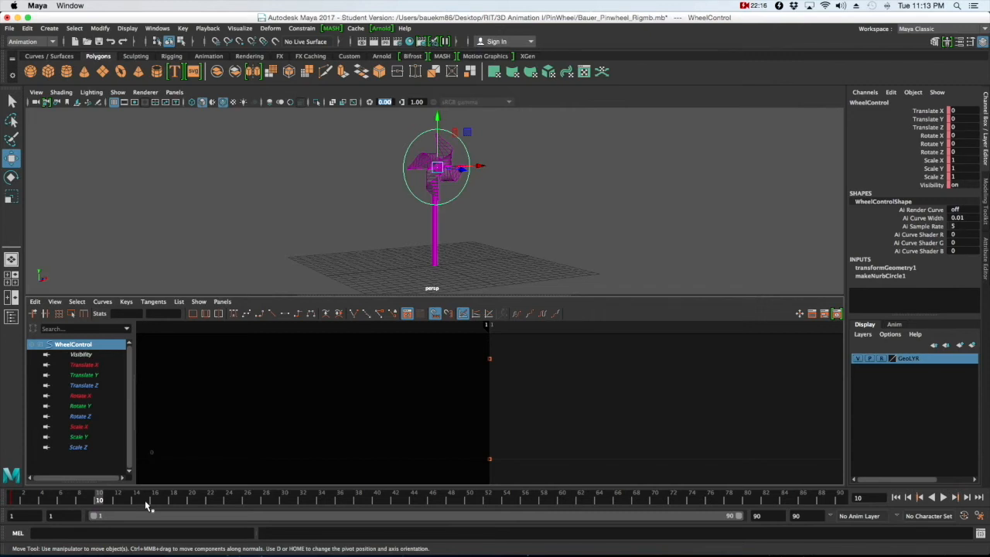
{"action": "key", "text": "s"}
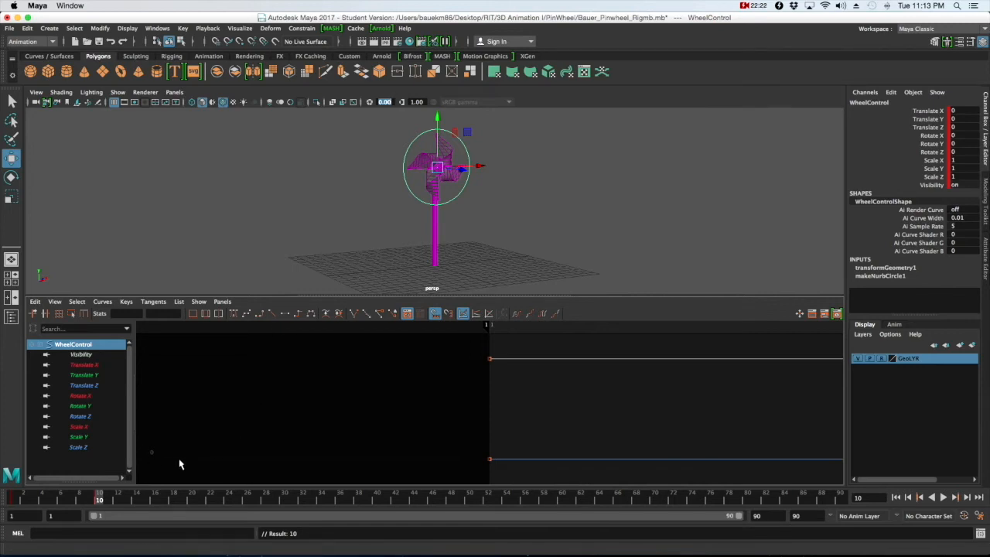
Undo the frame 10 key, move to frame 40 and set a key on all WheelControl channels.
{"action": "key", "text": "ctrl+z"}
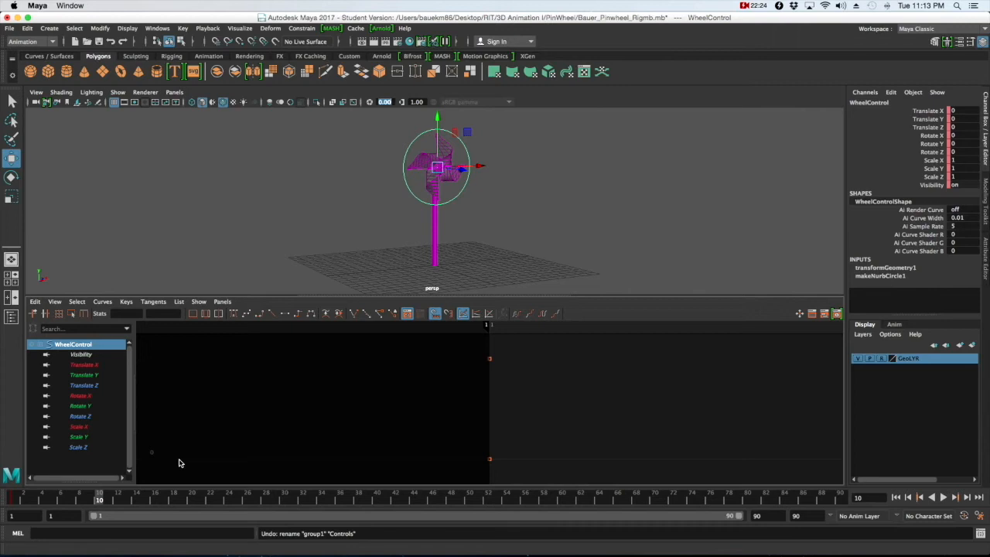
{"action": "mouse_move", "coordinate": [104, 498]}
{"action": "left_mouse_down"}
{"action": "mouse_move", "coordinate": [4, 497]}
{"action": "mouse_move", "coordinate": [375, 502]}
{"action": "left_mouse_up"}
{"action": "key", "text": "s"}
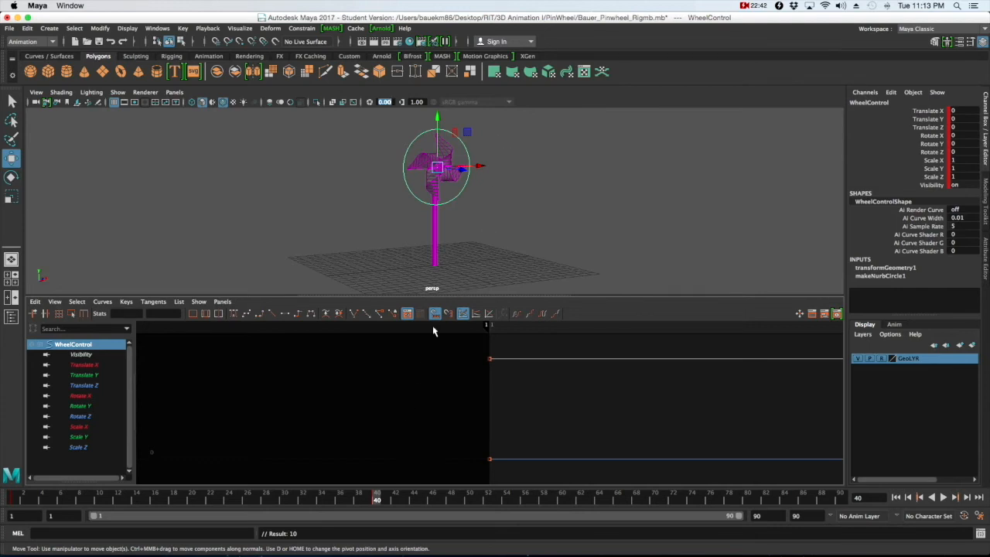
Rotate WheelControl around Z at frame 40, set its Rotate Z to 400 and key all channels.
{"action": "key", "text": "e"}
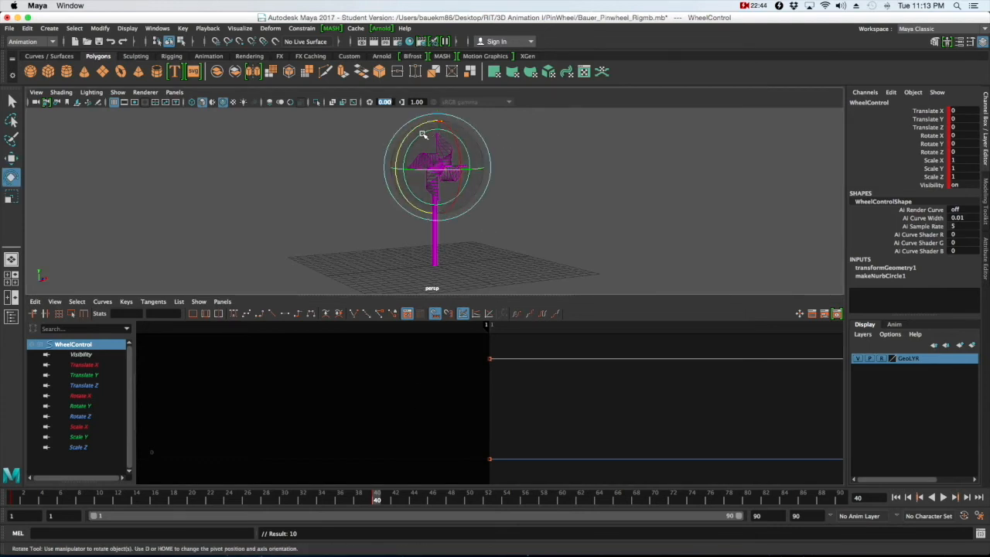
{"action": "left_click_drag", "start_coordinate": [415, 129], "coordinate": [467, 141]}
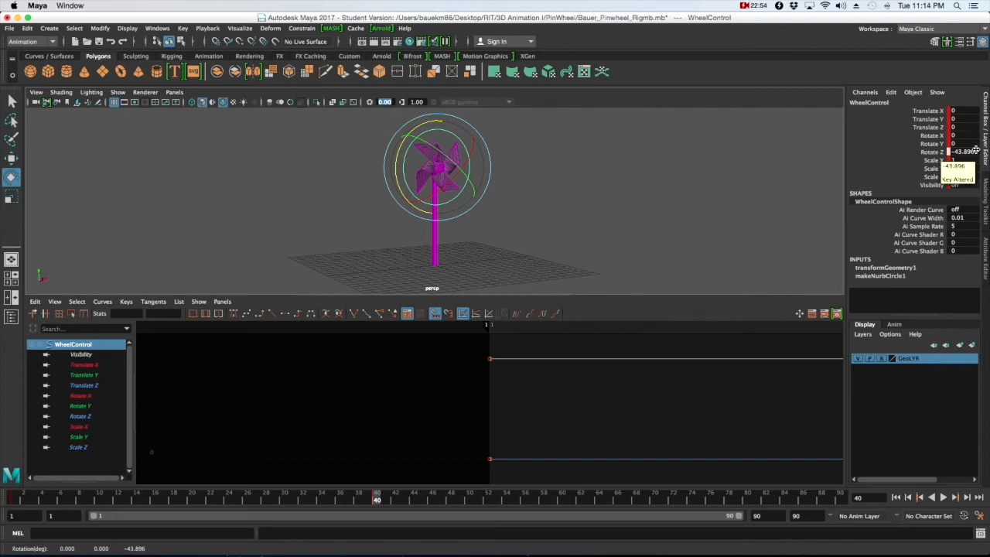
{"action": "left_click", "coordinate": [976, 151]}
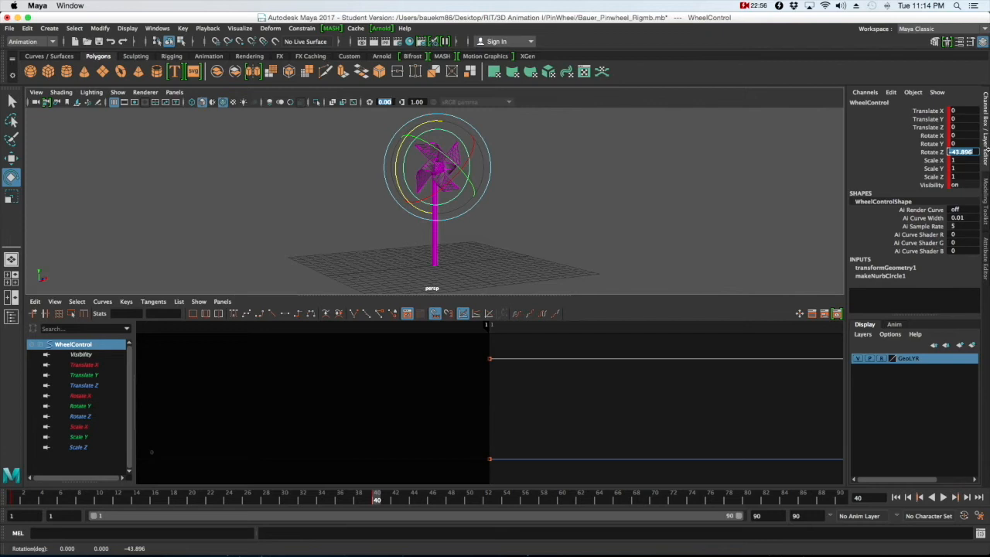
{"action": "type", "text": "400"}
{"action": "key", "text": "Return"}
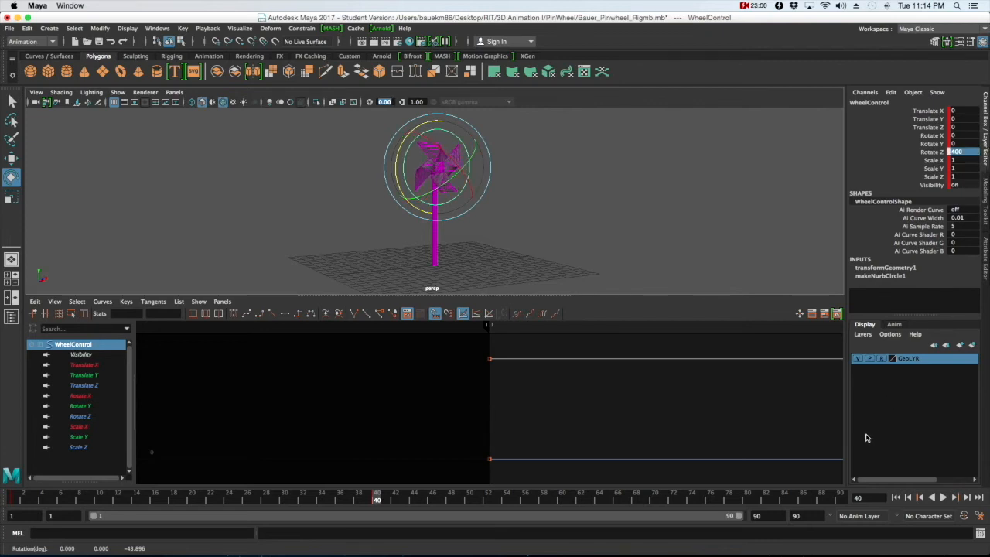
{"action": "key", "text": "s"}
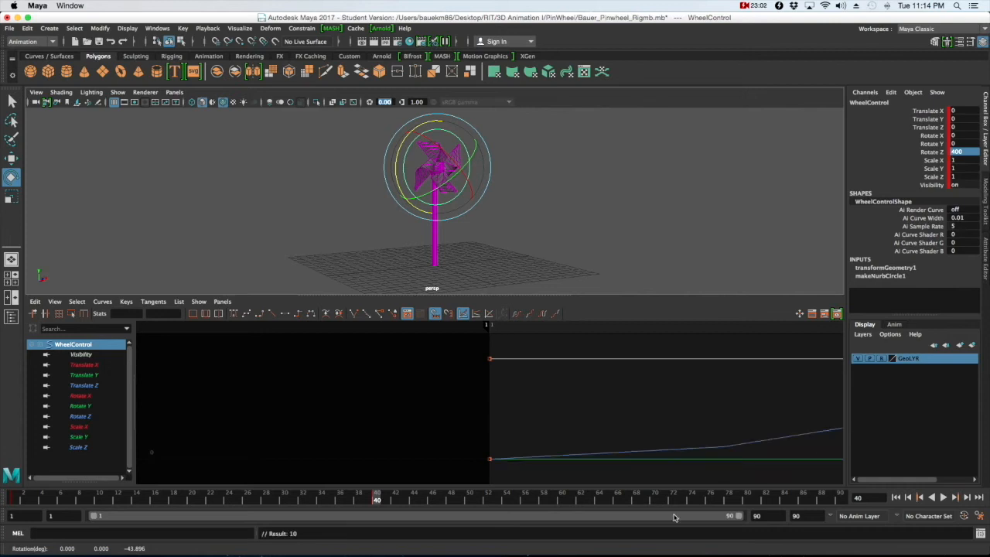
Check the new rotation curve in the Graph Editor and play the animation from frame 1.
{"action": "key", "text": "f"}
{"action": "scroll", "coordinate": [607, 390], "scroll_direction": "down", "scroll_amount": 3}
{"action": "middle_click_drag", "start_coordinate": [621, 390], "coordinate": [616, 413], "text": "alt"}
{"action": "scroll", "coordinate": [606, 419], "scroll_direction": "down", "scroll_amount": 3}
{"action": "left_click_drag", "start_coordinate": [377, 496], "coordinate": [15, 502]}
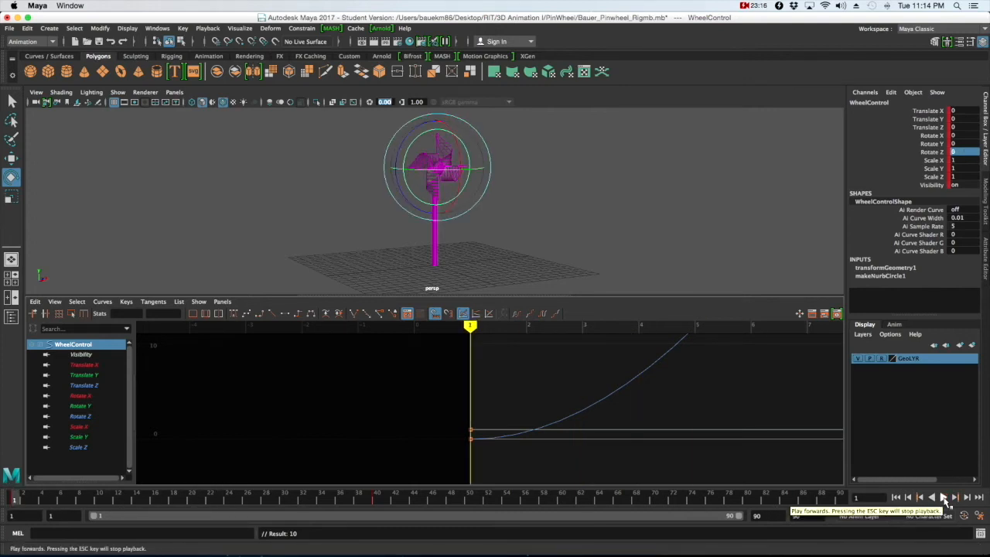
{"action": "left_click", "coordinate": [944, 498]}
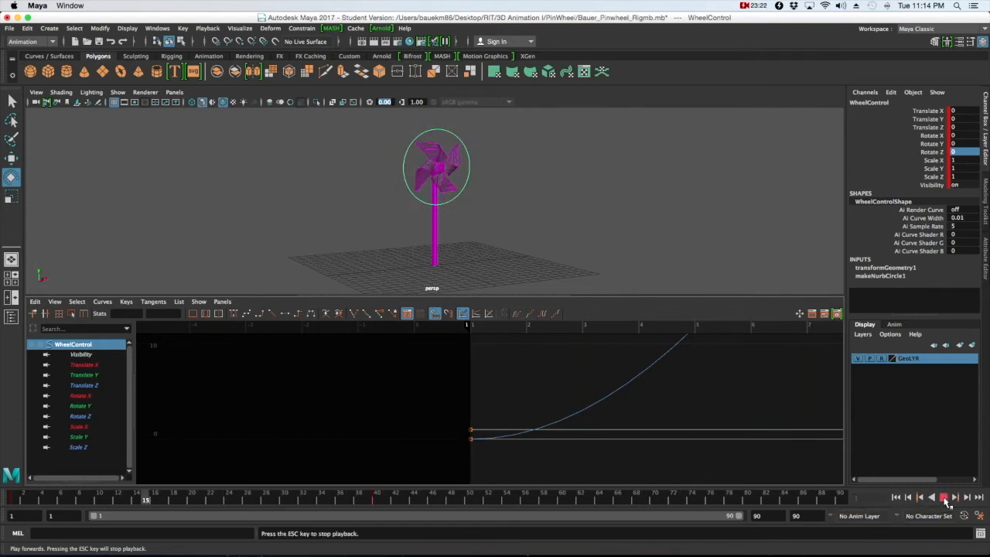
{"action": "left_click", "coordinate": [944, 499]}
Set keys on all WheelControl channels at frame 10 and frame 30, keeping the interpolated rotation.
{"action": "left_click", "coordinate": [414, 499]}
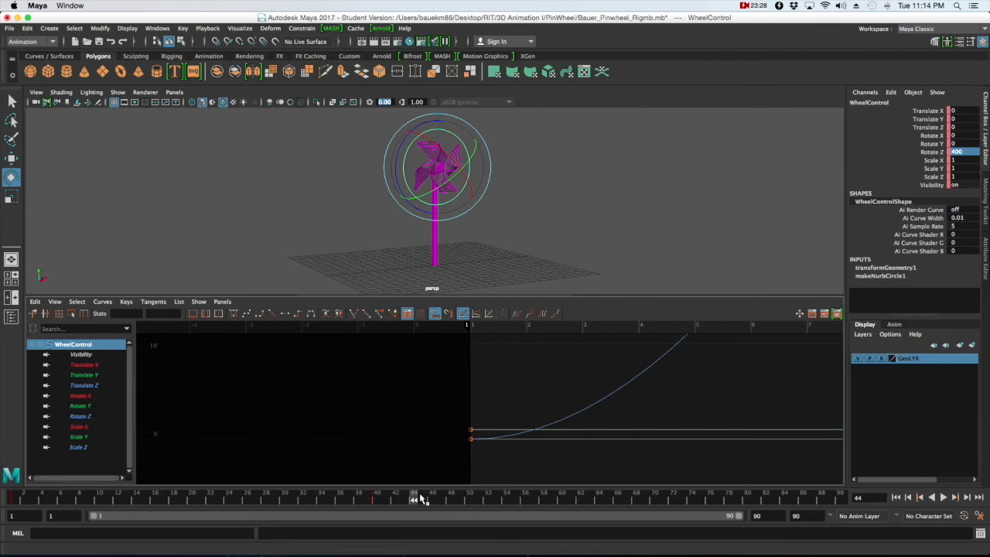
{"action": "left_click_drag", "start_coordinate": [437, 503], "coordinate": [313, 503]}
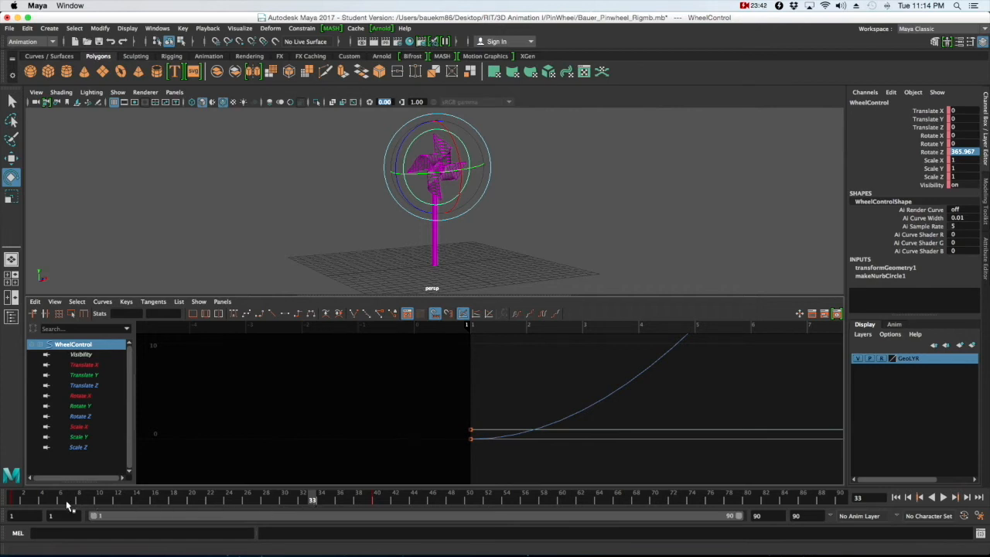
{"action": "left_click", "coordinate": [99, 501]}
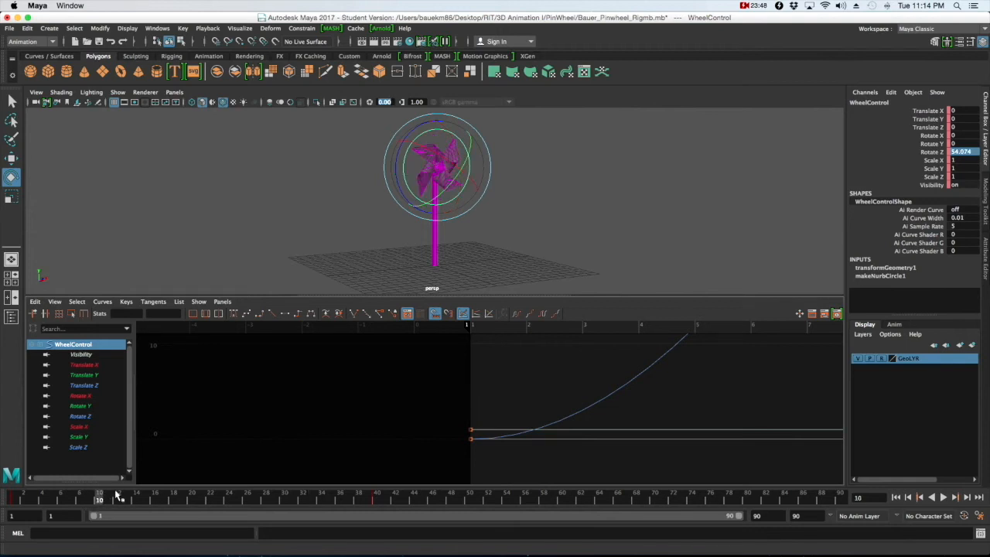
{"action": "key", "text": "s"}
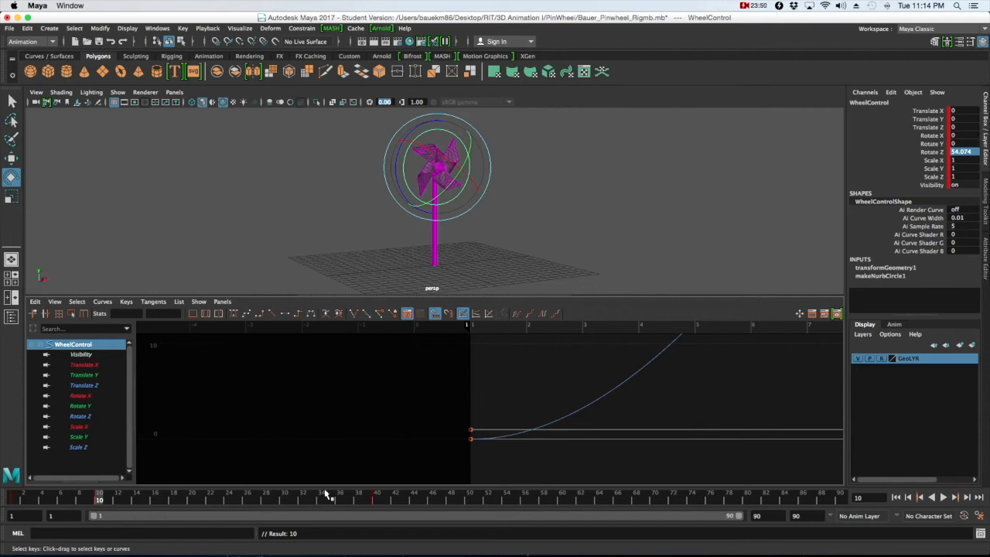
{"action": "left_click", "coordinate": [284, 500]}
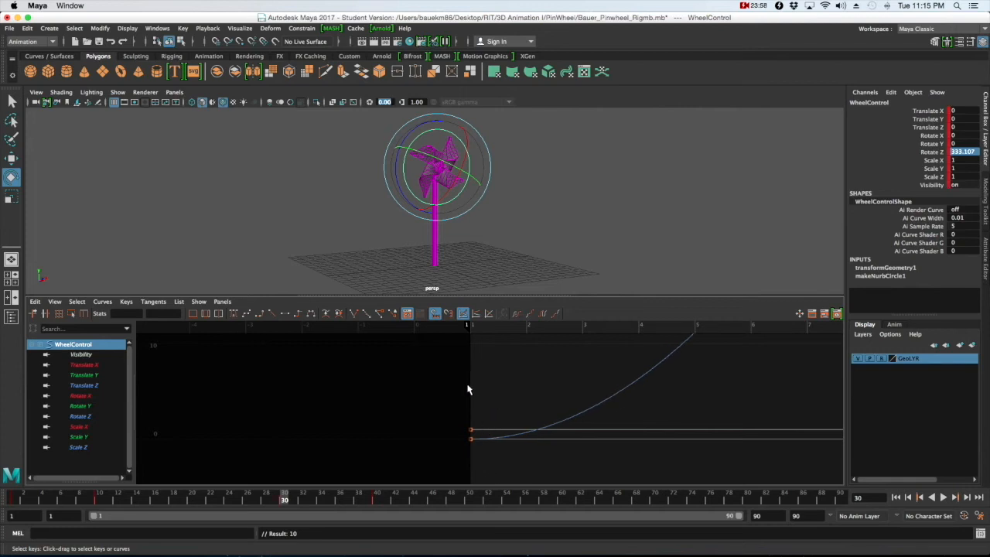
Examine the WheelControl curves between frames 1 and 40 in the Graph Editor.
{"action": "scroll", "coordinate": [525, 386], "scroll_direction": "down", "scroll_amount": 5}
{"action": "middle_click_drag", "start_coordinate": [603, 389], "coordinate": [401, 423], "text": "alt"}
{"action": "scroll", "coordinate": [402, 423], "scroll_direction": "down", "scroll_amount": 3}
{"action": "mouse_move", "coordinate": [491, 413]}
{"action": "middle_mouse_down", "text": "alt"}
{"action": "mouse_move", "coordinate": [442, 460]}
{"action": "mouse_move", "coordinate": [475, 458]}
{"action": "middle_mouse_up", "text": "alt"}
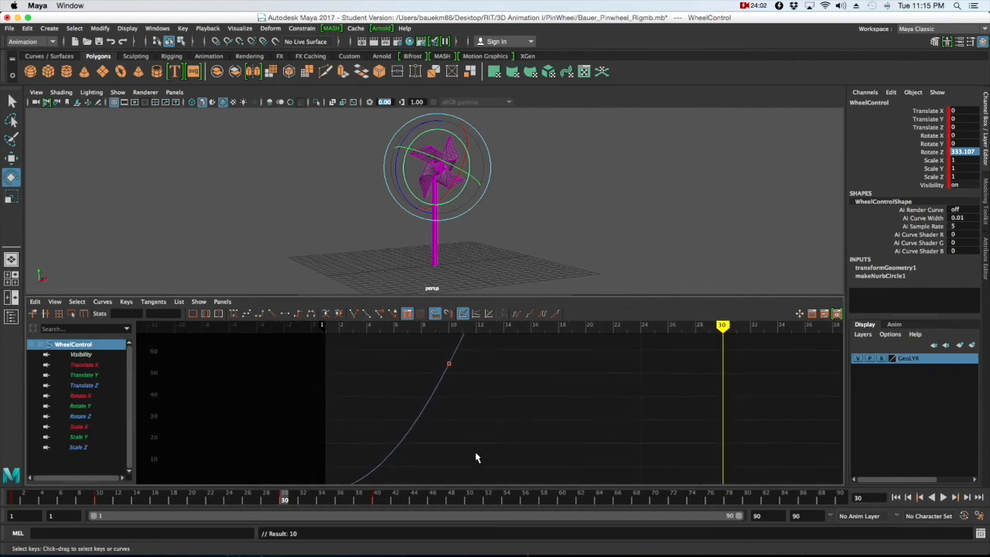
{"action": "scroll", "coordinate": [536, 411], "scroll_direction": "down", "scroll_amount": 3}
{"action": "middle_click_drag", "start_coordinate": [584, 368], "coordinate": [551, 400], "text": "alt"}
{"action": "scroll", "coordinate": [589, 391], "scroll_direction": "up", "scroll_amount": 3}
{"action": "scroll", "coordinate": [588, 392], "scroll_direction": "down", "scroll_amount": 3}
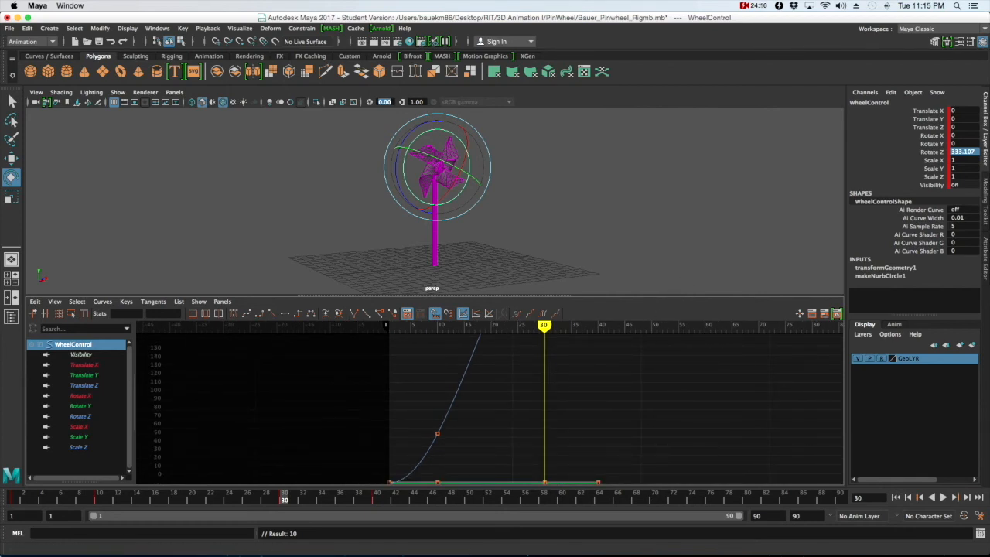
Return to frame 1, frame all WheelControl curves in the Graph Editor and inspect the Rotate Z keys.
{"action": "mouse_move", "coordinate": [51, 488]}
{"action": "left_mouse_down"}
{"action": "mouse_move", "coordinate": [14, 494]}
{"action": "mouse_move", "coordinate": [111, 490]}
{"action": "mouse_move", "coordinate": [2, 475]}
{"action": "left_mouse_up"}
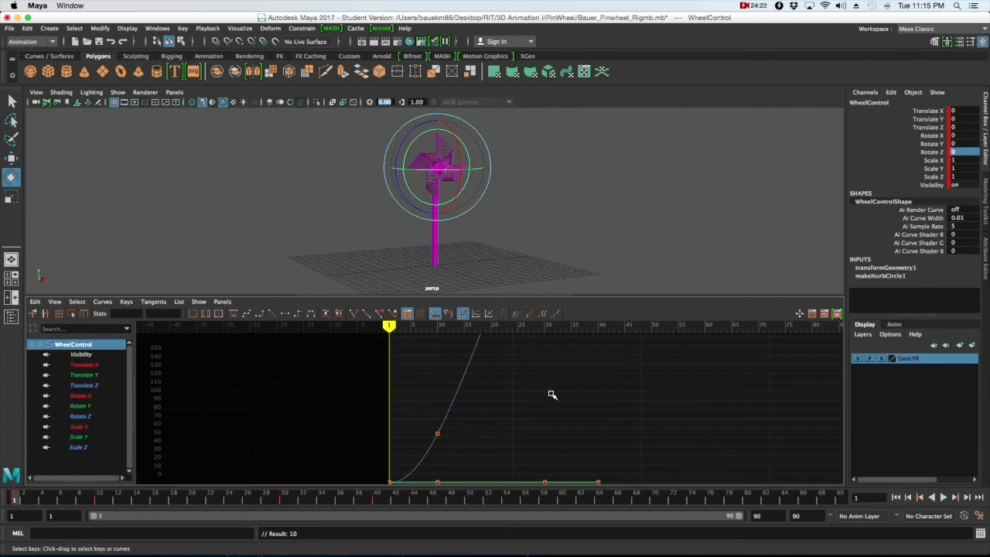
{"action": "middle_click_drag", "start_coordinate": [533, 376], "coordinate": [448, 391], "text": "alt"}
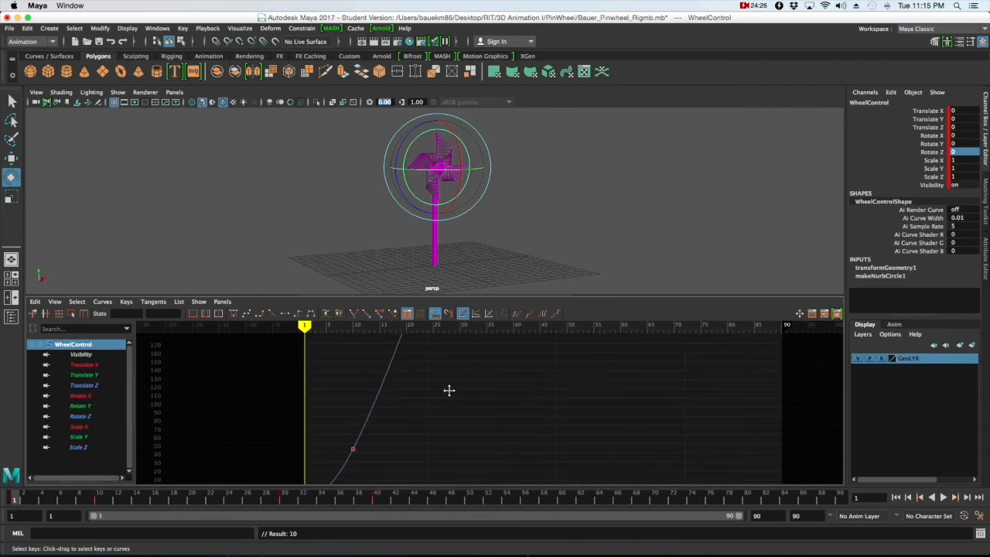
{"action": "middle_click_drag", "start_coordinate": [517, 366], "coordinate": [487, 408], "text": "alt"}
{"action": "mouse_move", "coordinate": [495, 403]}
{"action": "right_mouse_down", "text": "alt"}
{"action": "mouse_move", "coordinate": [457, 400]}
{"action": "mouse_move", "coordinate": [499, 403]}
{"action": "right_mouse_up", "text": "alt"}
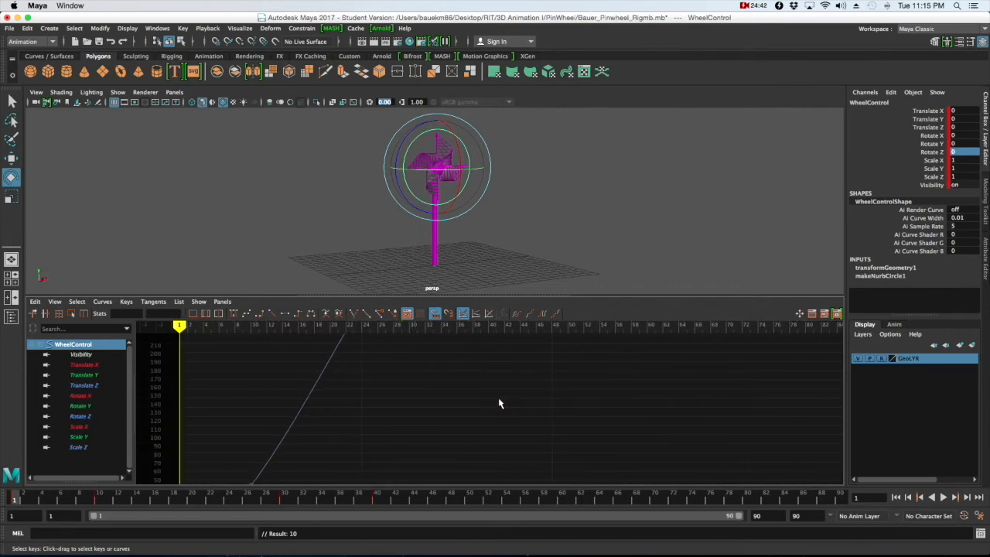
{"action": "scroll", "coordinate": [503, 404], "scroll_direction": "down", "scroll_amount": 3}
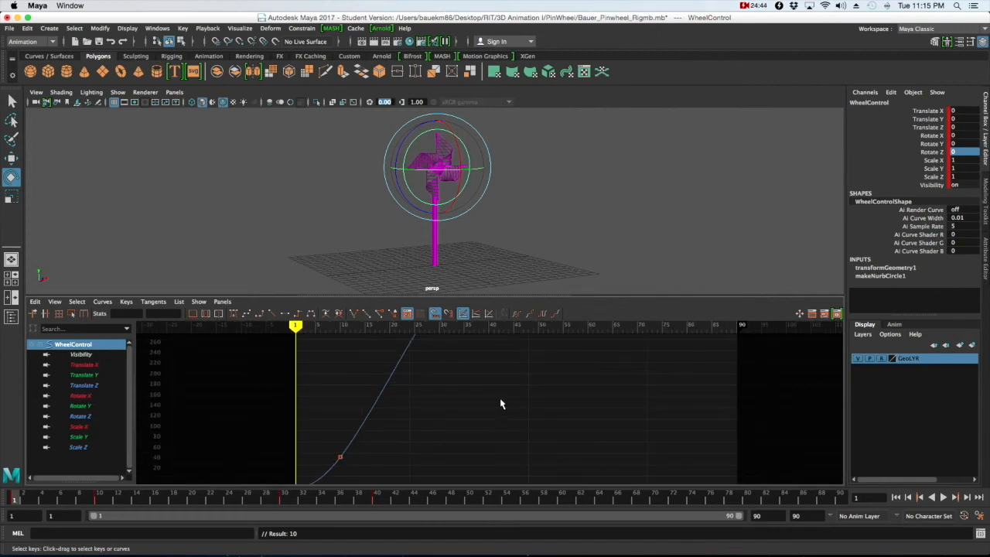
{"action": "key", "text": "a"}
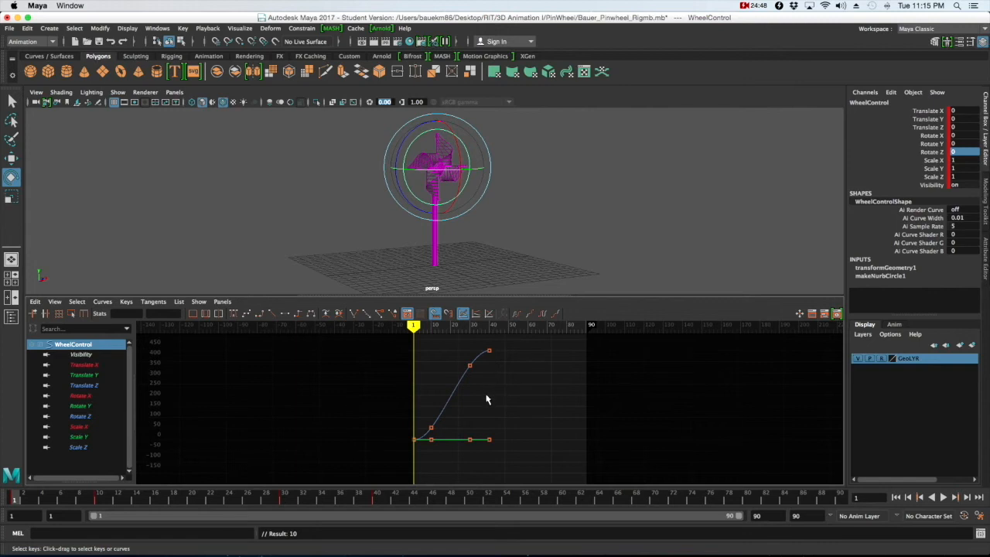
{"action": "key", "text": "a"}
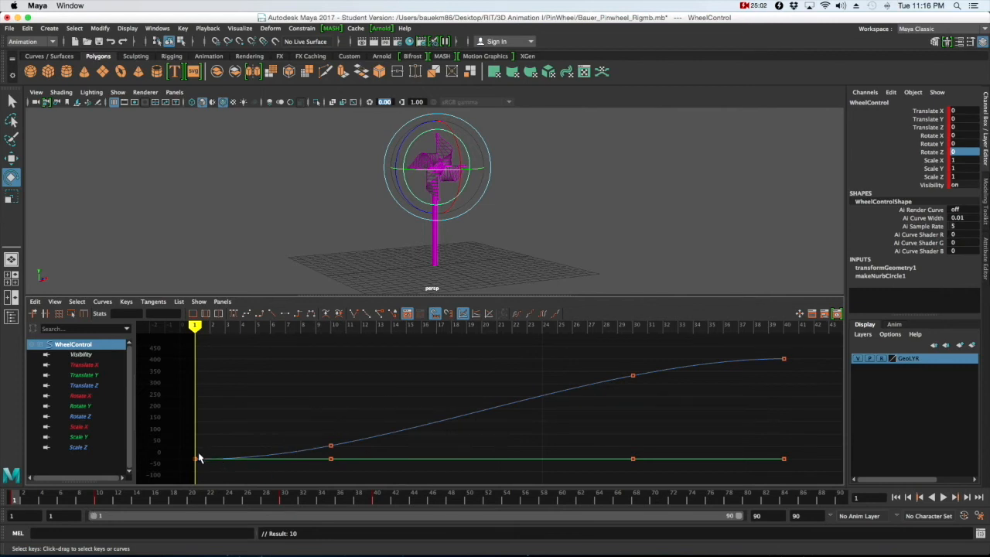
{"action": "mouse_move", "coordinate": [353, 430]}
{"action": "left_mouse_down"}
{"action": "mouse_move", "coordinate": [308, 466]}
{"action": "mouse_move", "coordinate": [352, 434]}
{"action": "left_mouse_up"}
{"action": "left_click_drag", "start_coordinate": [578, 356], "coordinate": [674, 464]}
{"action": "left_click", "coordinate": [757, 379]}
{"action": "left_click_drag", "start_coordinate": [743, 344], "coordinate": [809, 479]}
{"action": "left_click", "coordinate": [744, 431]}
Move to frame 10, select the rotation key there and isolate the Rotate Z curve in the Graph Editor.
{"action": "left_click", "coordinate": [100, 496]}
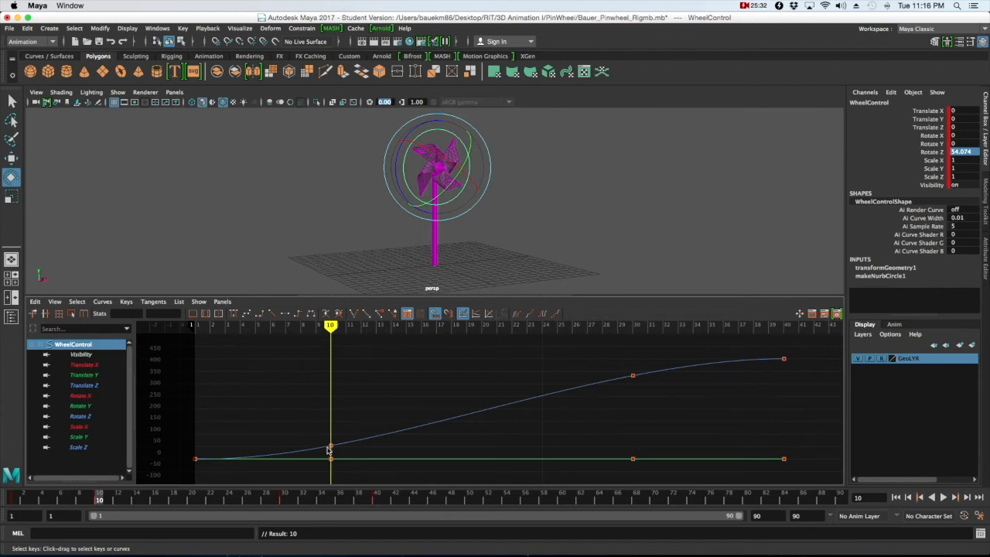
{"action": "right_click_drag", "start_coordinate": [381, 424], "coordinate": [363, 423], "text": "alt+shift"}
{"action": "scroll", "coordinate": [367, 436], "scroll_direction": "up", "scroll_amount": 3}
{"action": "scroll", "coordinate": [368, 436], "scroll_direction": "up", "scroll_amount": 4}
{"action": "middle_click_drag", "start_coordinate": [333, 454], "coordinate": [592, 327], "text": "alt"}
{"action": "middle_click_drag", "start_coordinate": [348, 435], "coordinate": [407, 409], "text": "alt"}
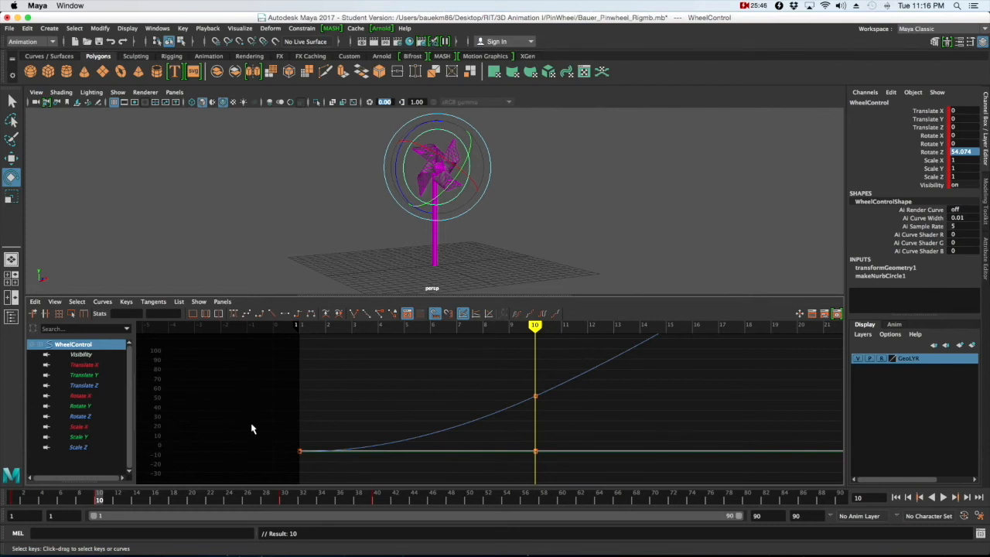
{"action": "left_click_drag", "start_coordinate": [562, 383], "coordinate": [516, 412]}
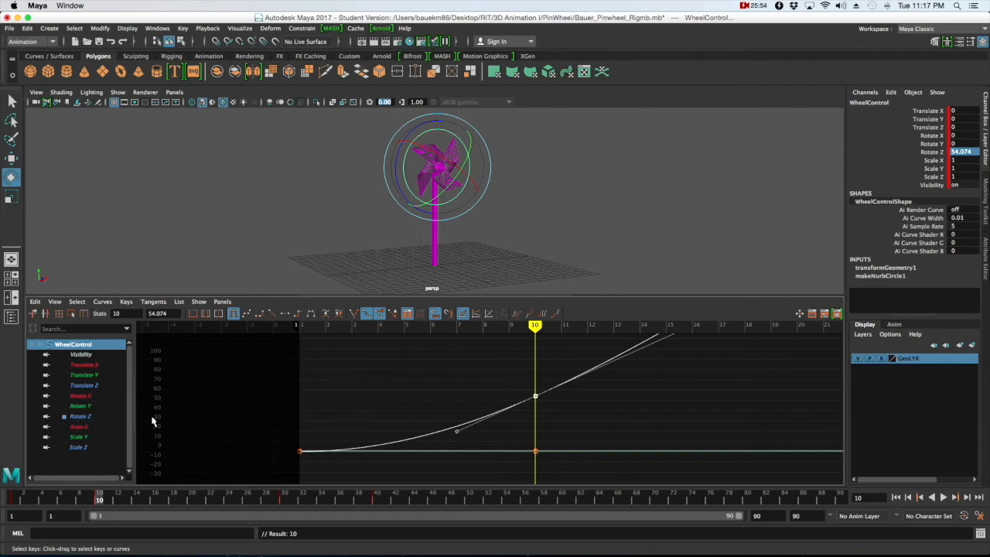
{"action": "left_click", "coordinate": [101, 417]}
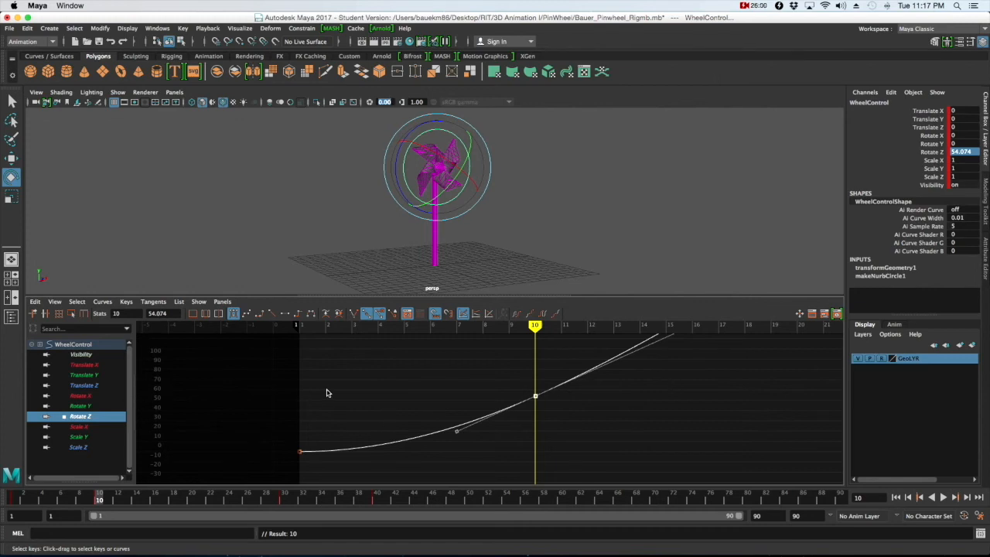
Lower the Rotate Z key at frame 10 to about 28 with the Move tool for a slower start.
{"action": "left_click", "coordinate": [544, 371]}
{"action": "left_click_drag", "start_coordinate": [570, 367], "coordinate": [488, 420]}
{"action": "key", "text": "w"}
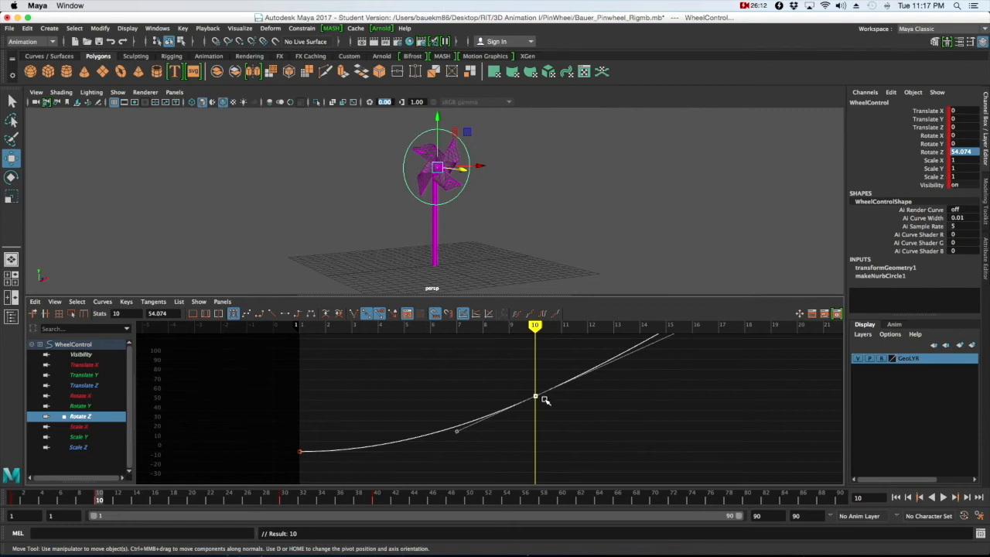
{"action": "middle_click_drag", "start_coordinate": [535, 398], "coordinate": [521, 430]}
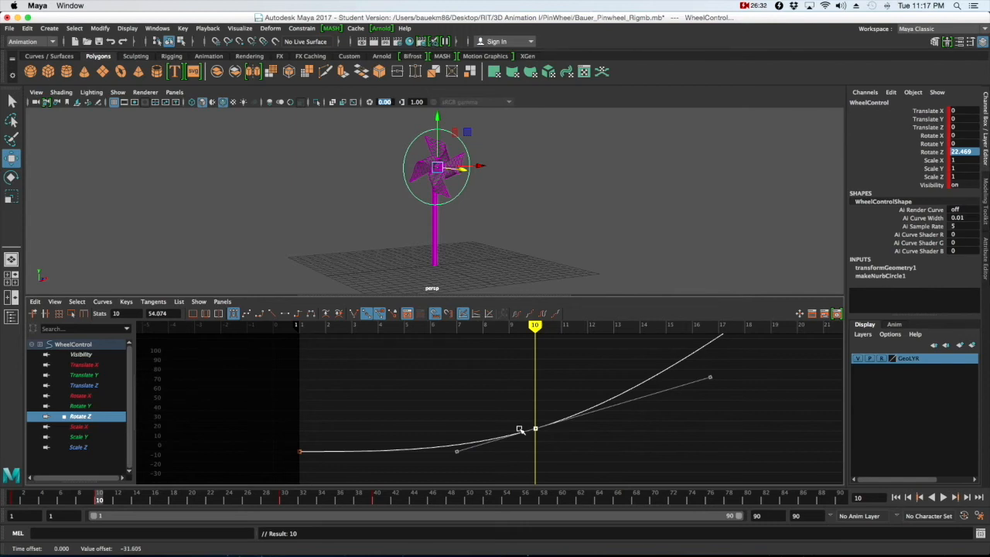
{"action": "middle_click_drag", "start_coordinate": [521, 431], "coordinate": [518, 427]}
{"action": "key", "text": "a"}
{"action": "scroll", "coordinate": [519, 428], "scroll_direction": "up", "scroll_amount": 3}
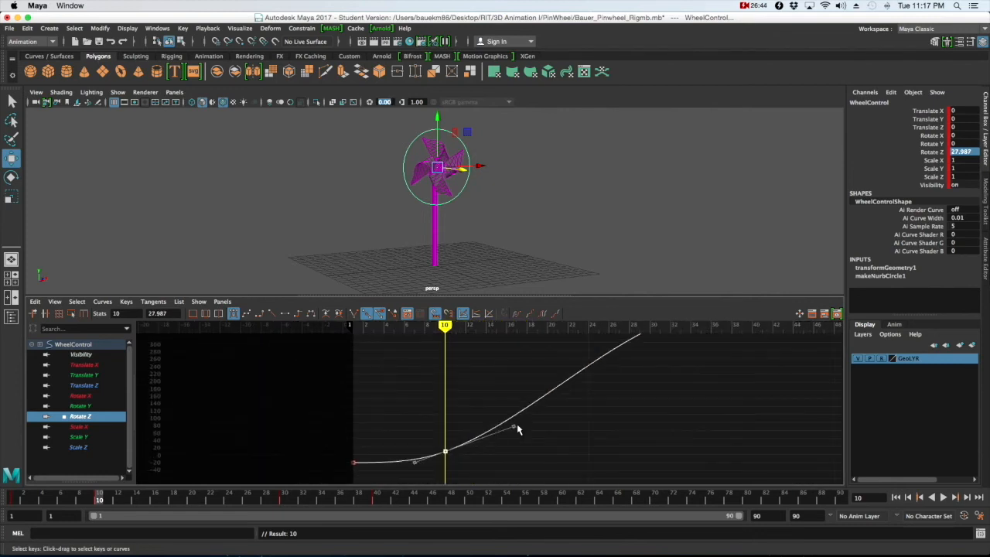
Play the animation from frame 1 to check the slower start of the spin.
{"action": "left_click_drag", "start_coordinate": [98, 499], "coordinate": [11, 499]}
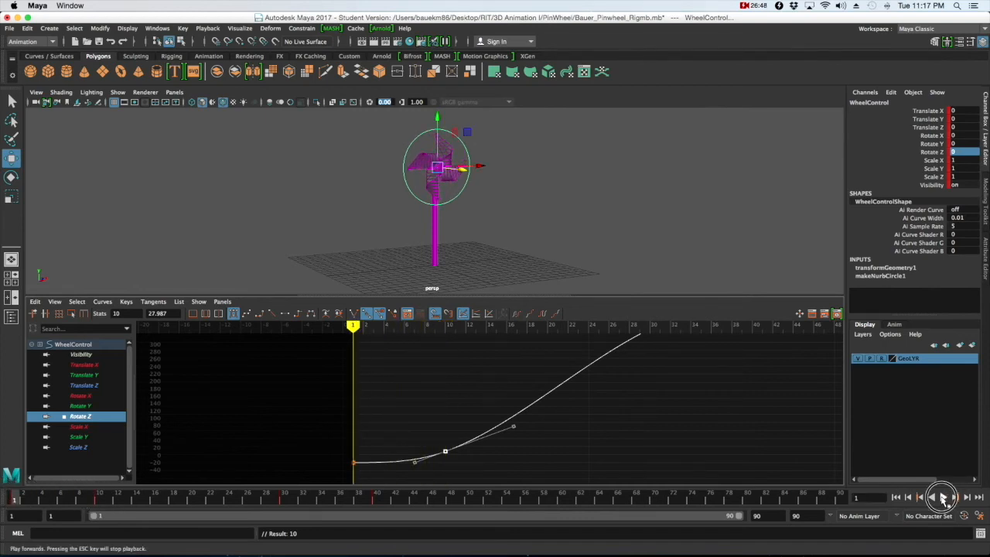
{"action": "left_click", "coordinate": [944, 498]}
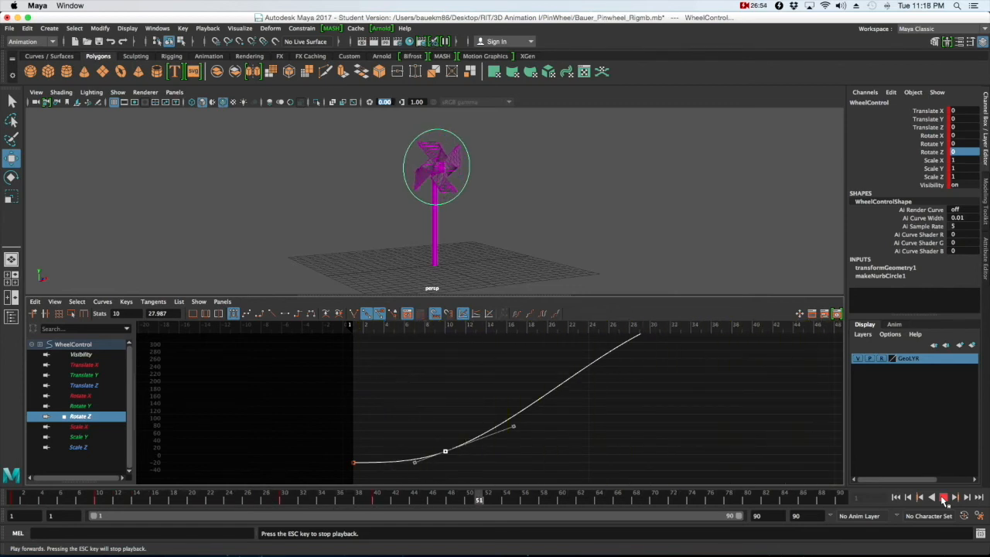
{"action": "left_click", "coordinate": [944, 498]}
Raise the Rotate Z key at frame 30 to about 374 to ease the end of the spin.
{"action": "left_click", "coordinate": [118, 496]}
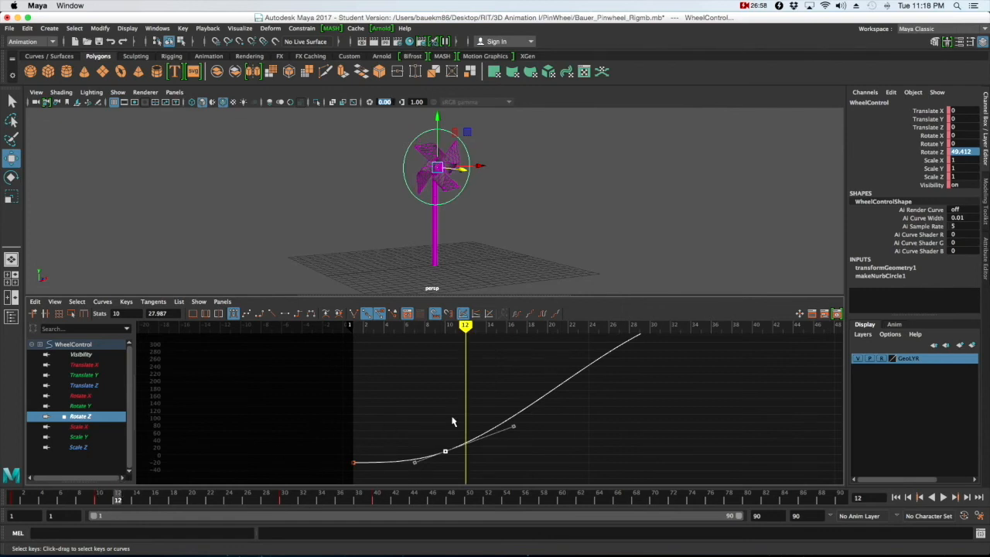
{"action": "middle_click_drag", "start_coordinate": [597, 394], "coordinate": [360, 480], "text": "alt"}
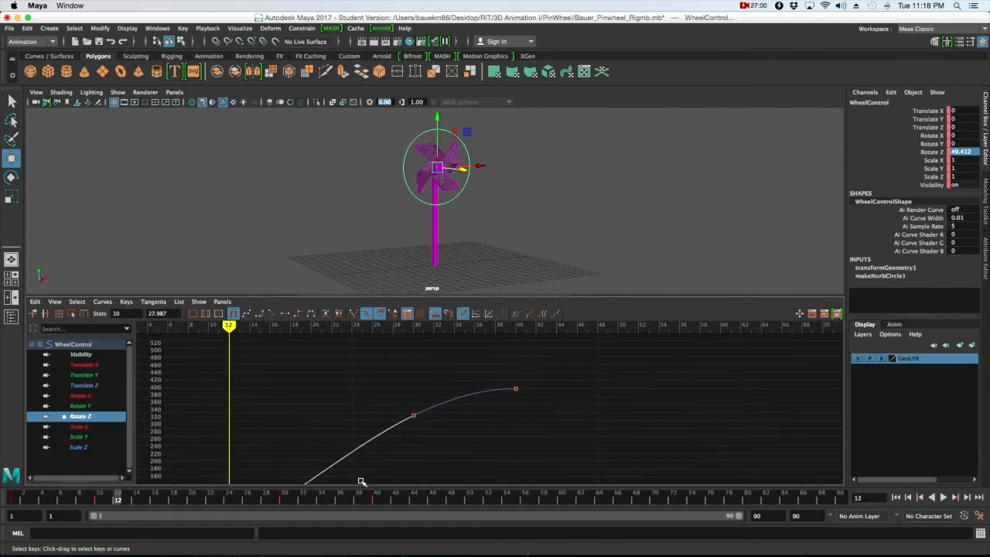
{"action": "scroll", "coordinate": [375, 468], "scroll_direction": "up", "scroll_amount": 5}
{"action": "middle_click_drag", "start_coordinate": [323, 405], "coordinate": [389, 424], "text": "alt"}
{"action": "left_click_drag", "start_coordinate": [326, 419], "coordinate": [390, 458]}
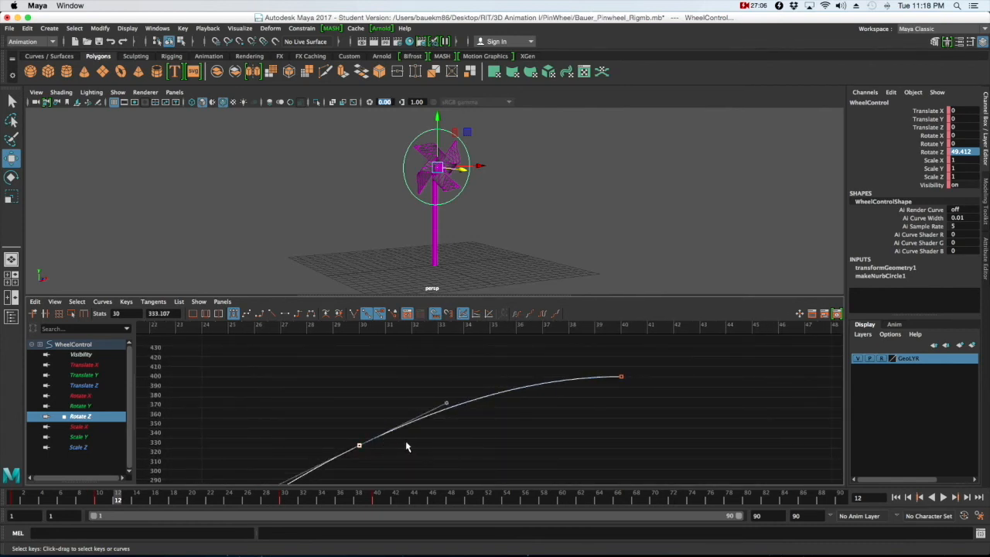
{"action": "middle_click_drag", "start_coordinate": [361, 447], "coordinate": [360, 402]}
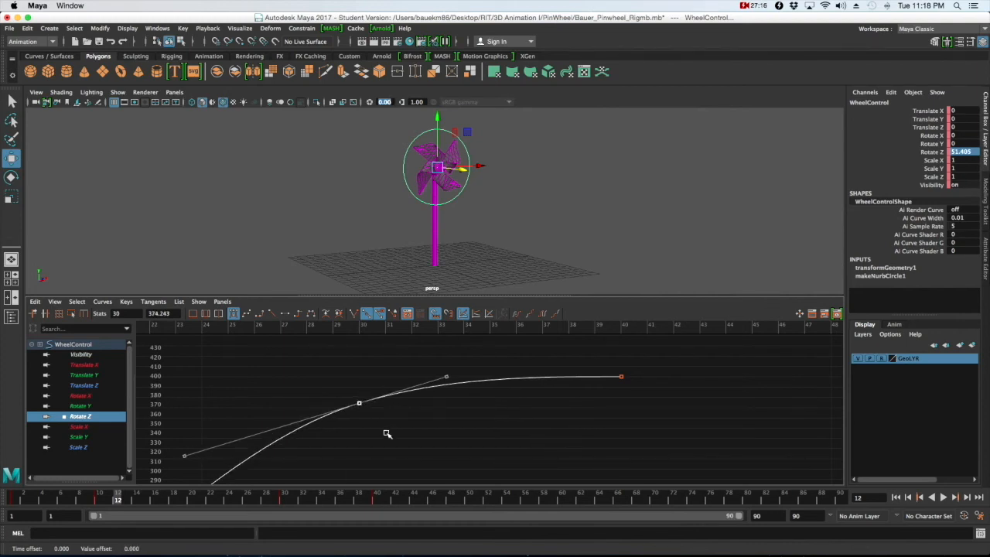
Frame the Rotate Z curve, deselect the wheel control and play the animation from frame 1 to check the eased spin.
{"action": "key", "text": "a"}
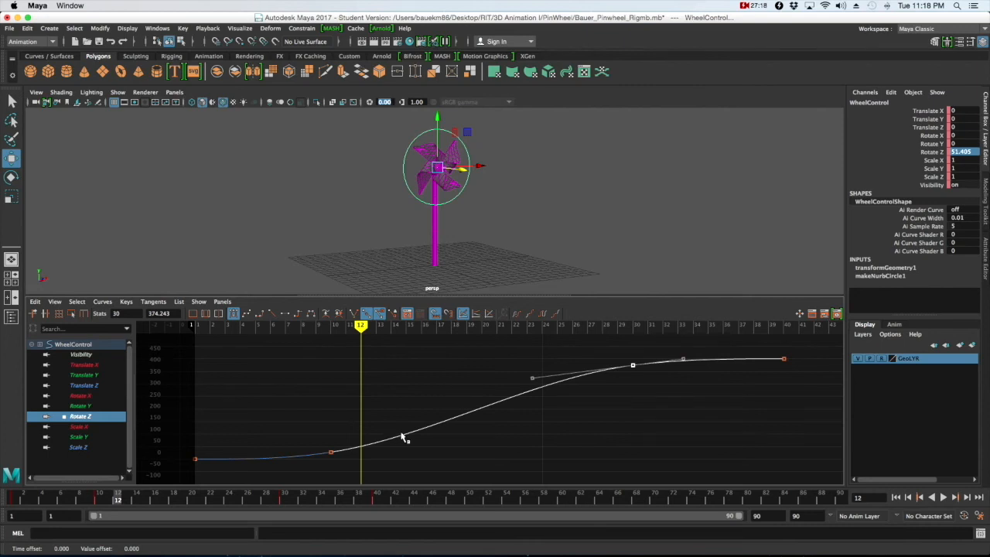
{"action": "left_click", "coordinate": [896, 497]}
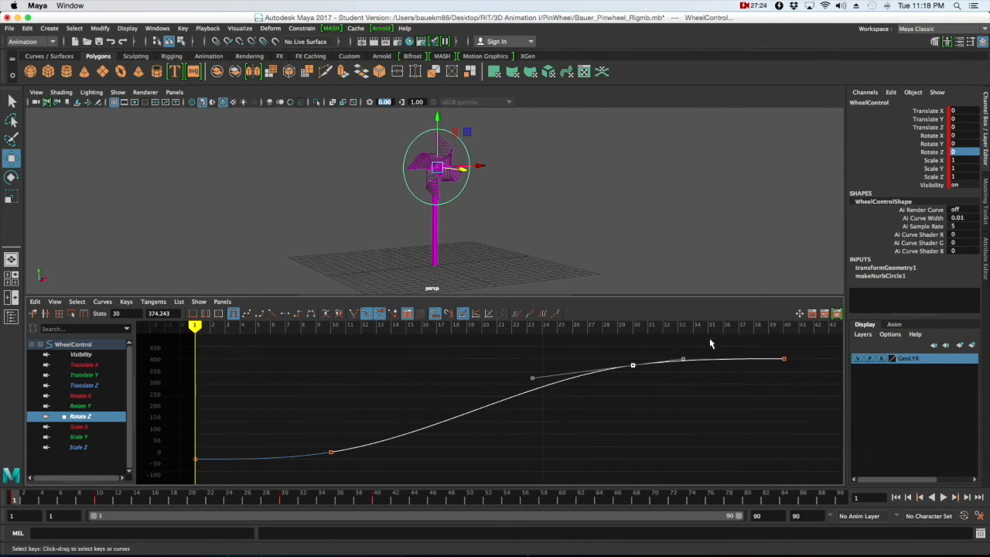
{"action": "left_click", "coordinate": [692, 272]}
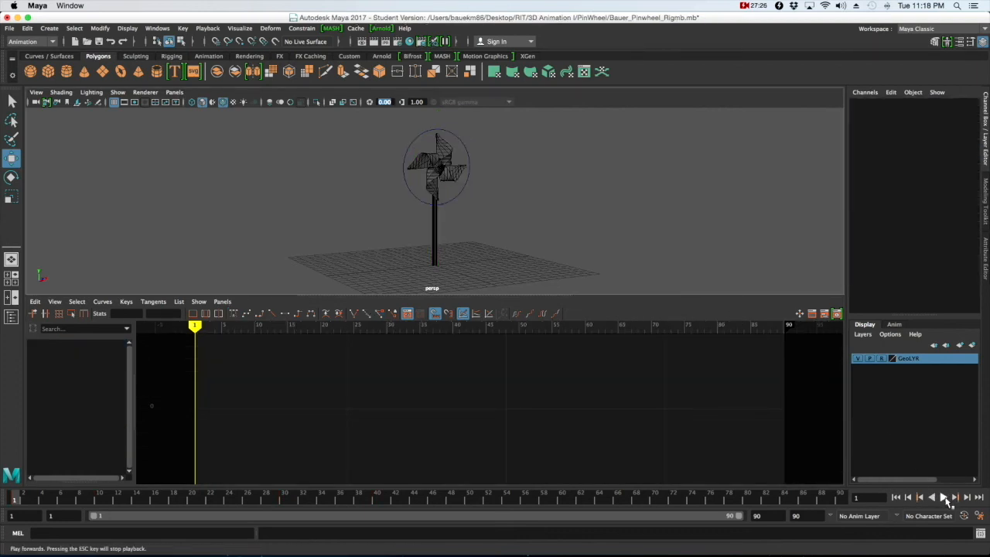
{"action": "left_click", "coordinate": [944, 498]}
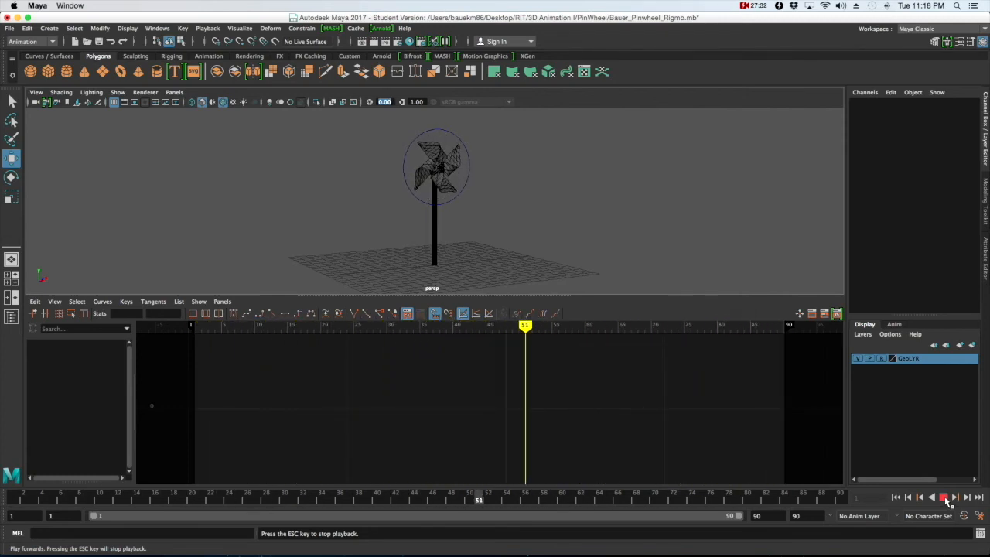
{"action": "left_click", "coordinate": [945, 499]}
Maximize the perspective view, play the spin close up and scrub to frame 38 to examine the slow-down.
{"action": "key", "text": "space"}
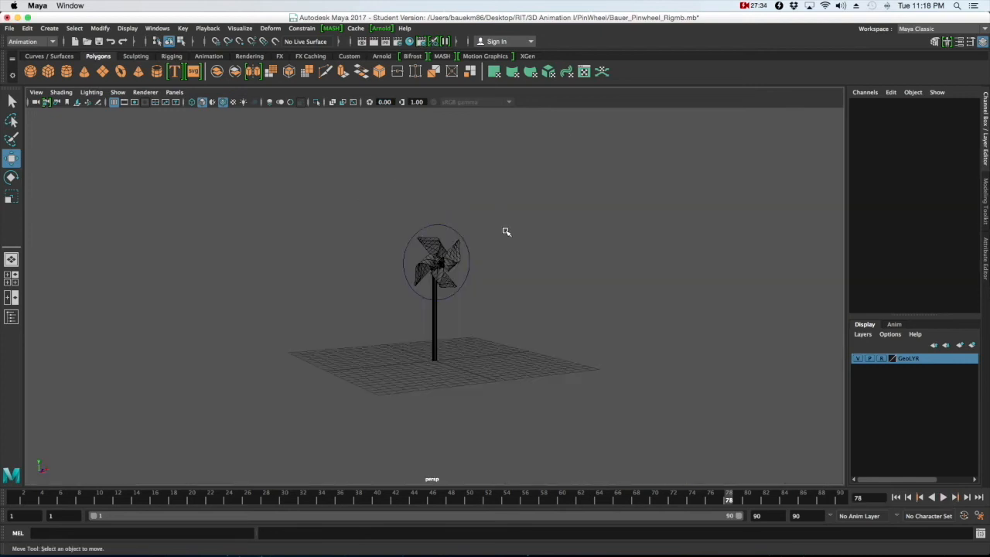
{"action": "scroll", "coordinate": [506, 246], "scroll_direction": "up", "scroll_amount": 5}
{"action": "scroll", "coordinate": [509, 252], "scroll_direction": "up", "scroll_amount": 4}
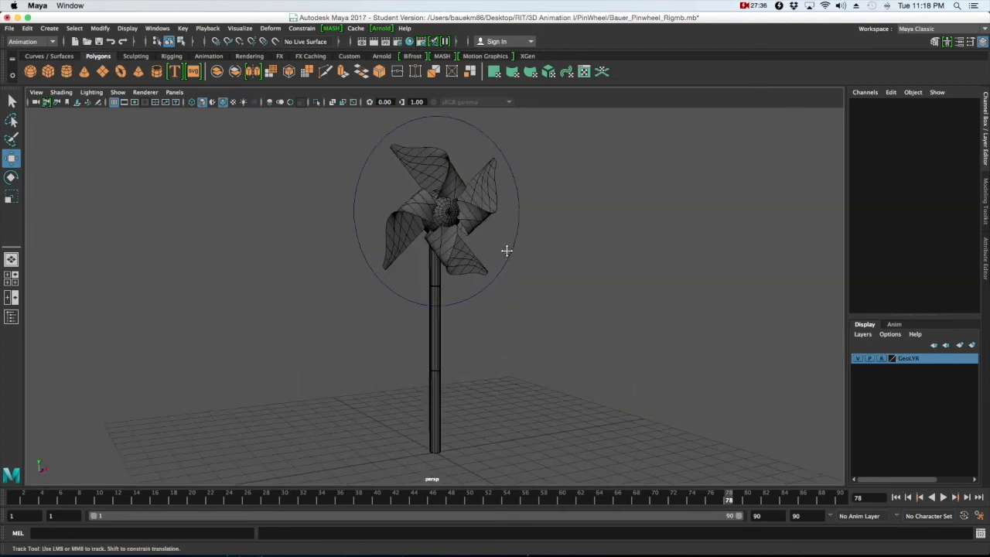
{"action": "left_click", "coordinate": [944, 498]}
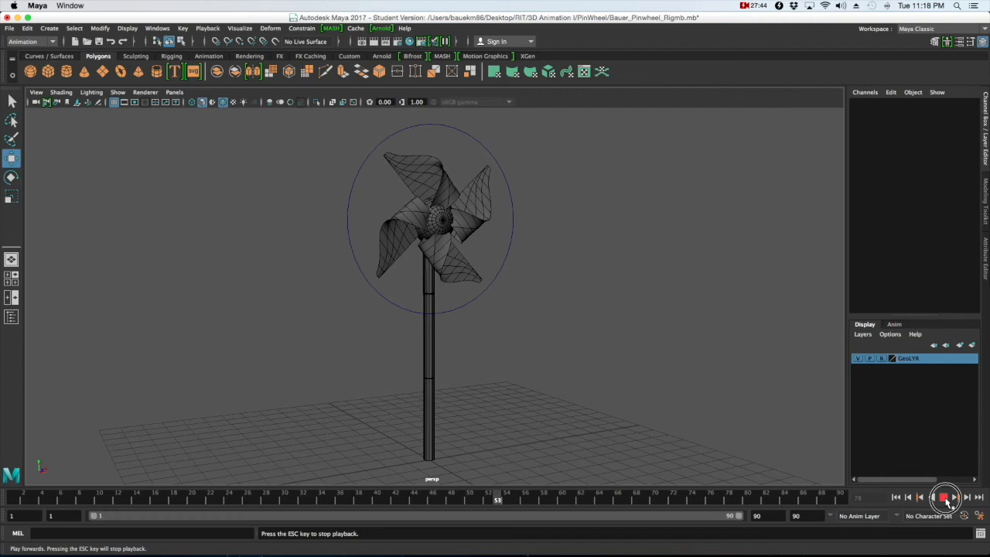
{"action": "left_click", "coordinate": [944, 498]}
{"action": "left_click_drag", "start_coordinate": [317, 501], "coordinate": [360, 500]}
Select WheelControl in the split view and set a key at frame 50 to hold its rotation.
{"action": "key", "text": "space"}
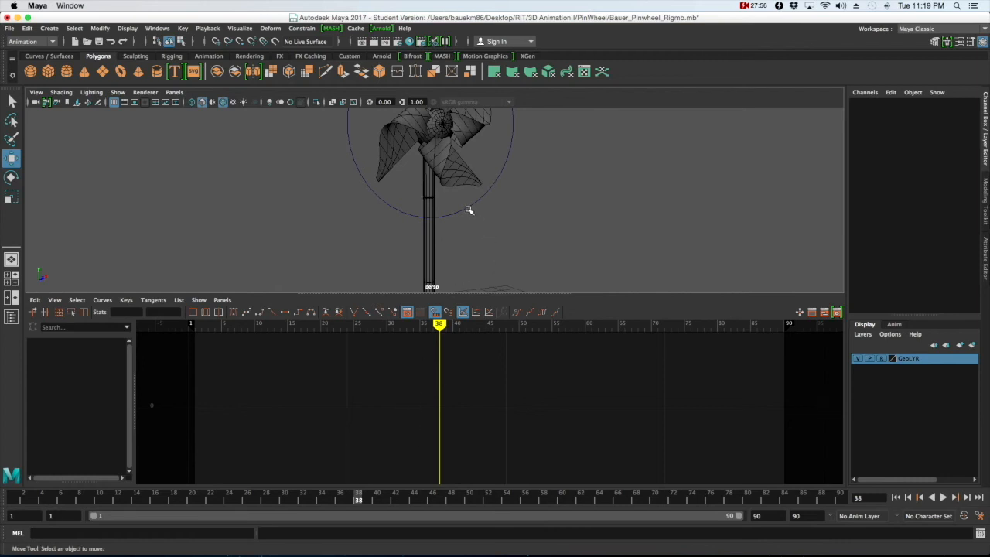
{"action": "left_click", "coordinate": [466, 209]}
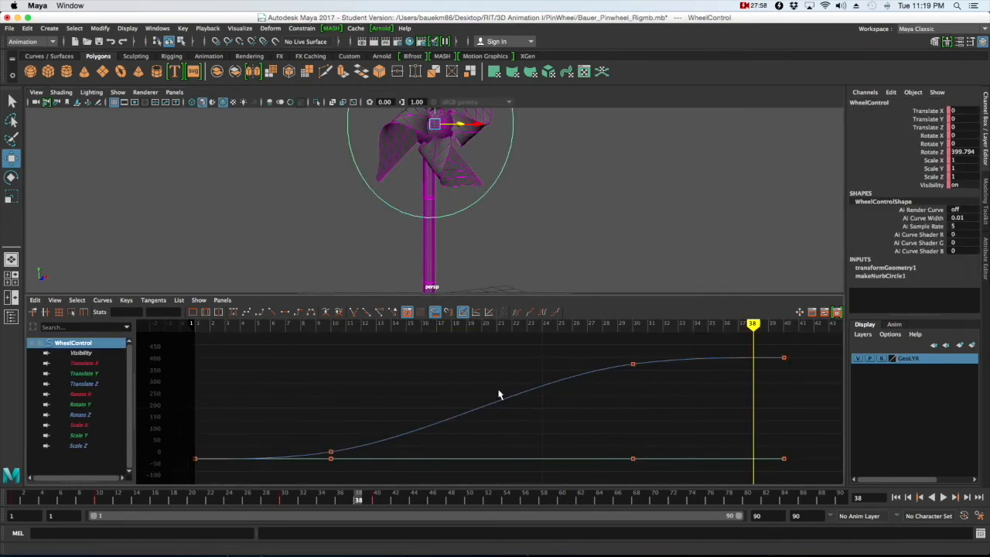
{"action": "scroll", "coordinate": [488, 388], "scroll_direction": "down", "scroll_amount": 5}
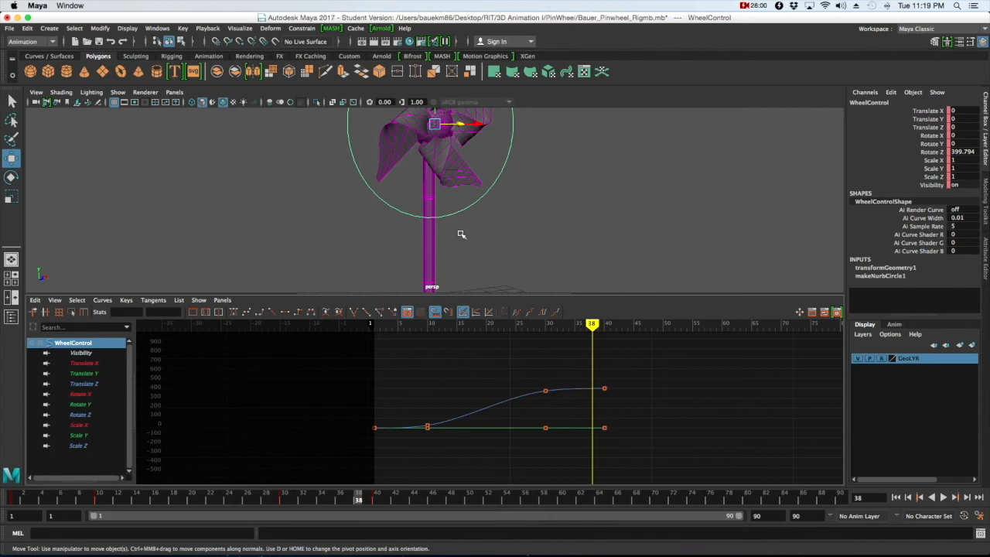
{"action": "scroll", "coordinate": [478, 201], "scroll_direction": "down", "scroll_amount": 6}
{"action": "scroll", "coordinate": [476, 205], "scroll_direction": "up", "scroll_amount": 1}
{"action": "middle_click_drag", "start_coordinate": [506, 194], "coordinate": [501, 193], "text": "alt"}
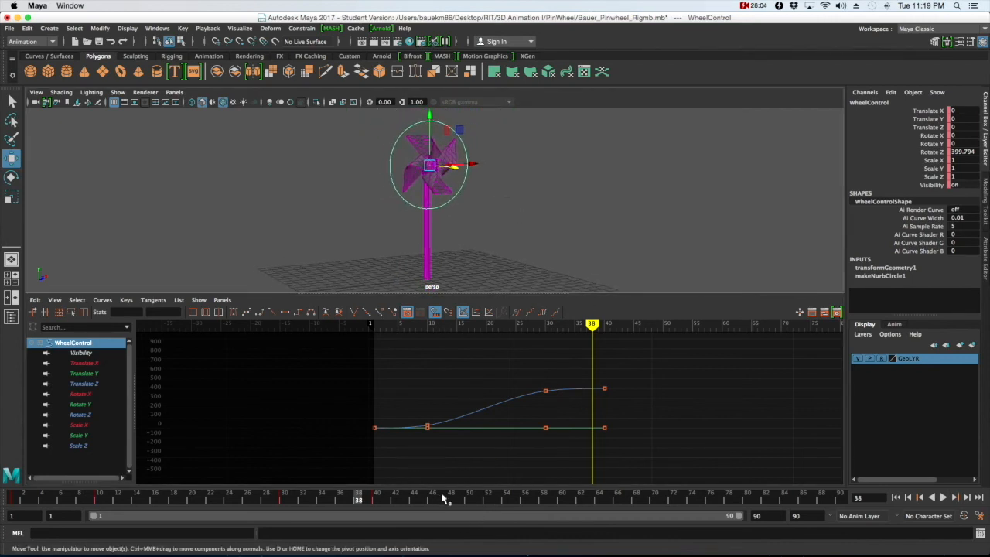
{"action": "left_click", "coordinate": [469, 499]}
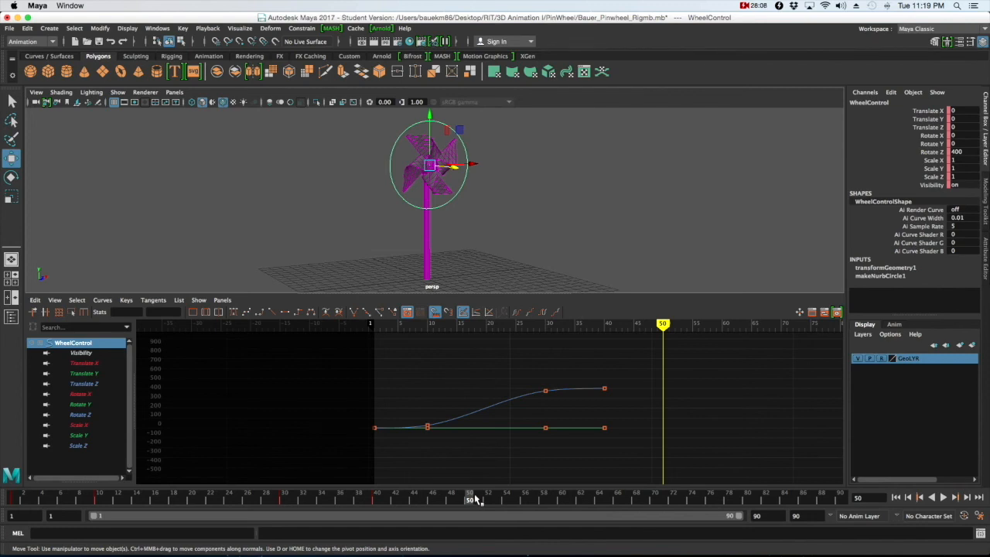
{"action": "key", "text": "s"}
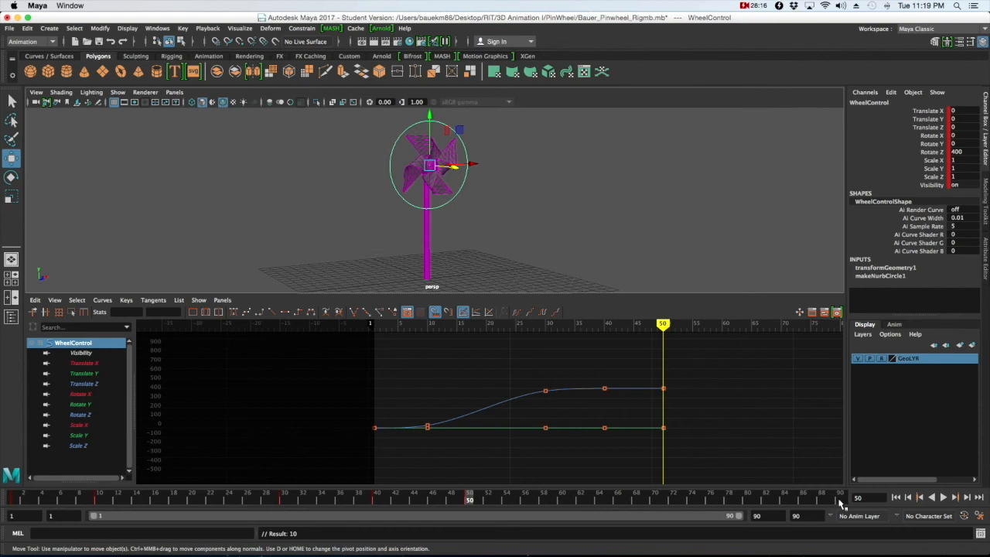
Set WheelControl's Rotate Z to 0 at frame 90 and key it so the wheel spins back.
{"action": "left_click", "coordinate": [840, 501]}
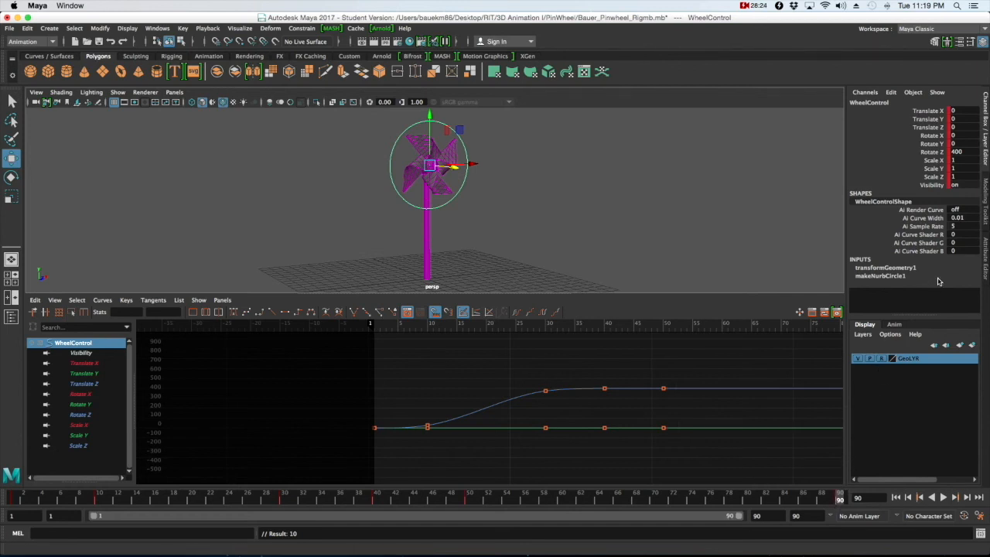
{"action": "left_click", "coordinate": [973, 153]}
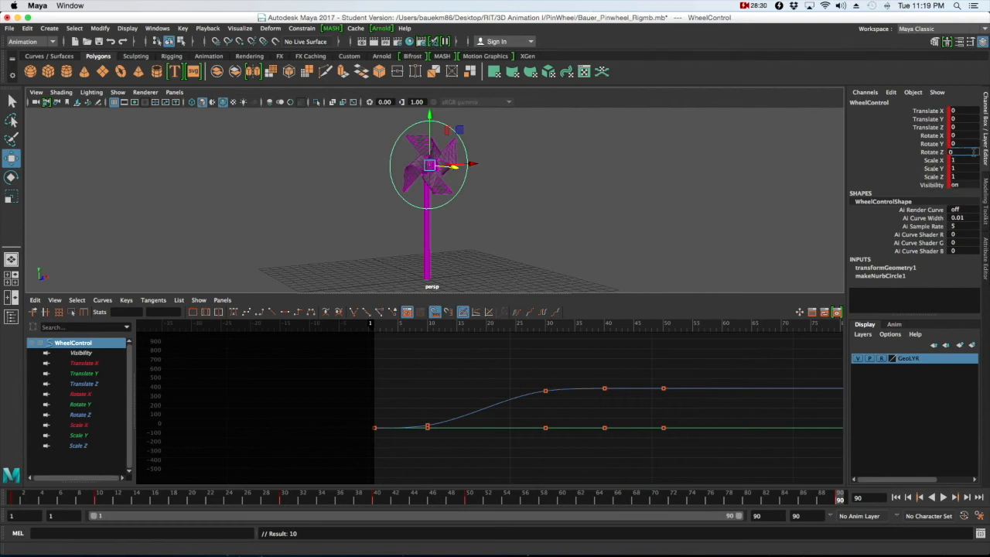
{"action": "key", "text": "Return"}
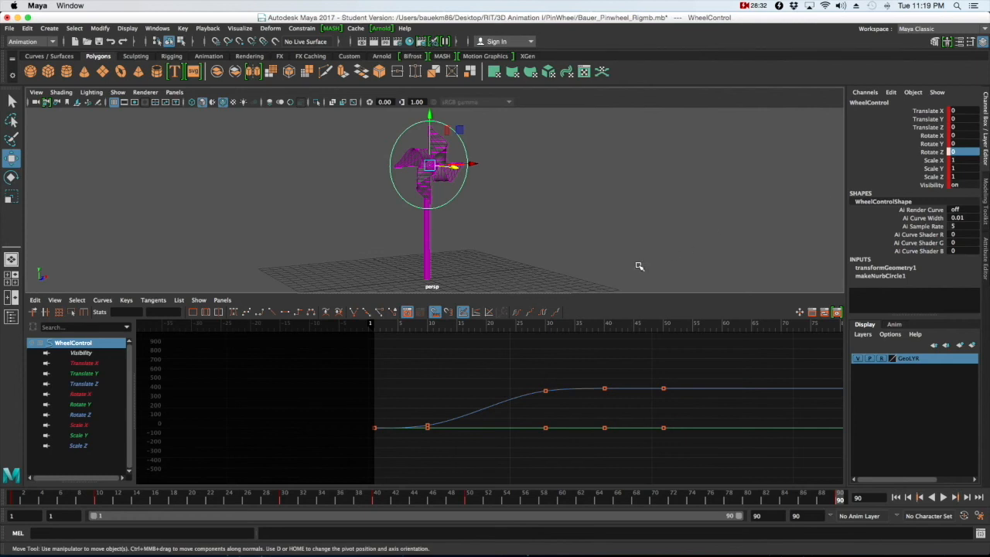
{"action": "middle_click_drag", "start_coordinate": [666, 407], "coordinate": [485, 403], "text": "alt"}
{"action": "key", "text": "s"}
{"action": "middle_click_drag", "start_coordinate": [454, 427], "coordinate": [530, 422], "text": "alt"}
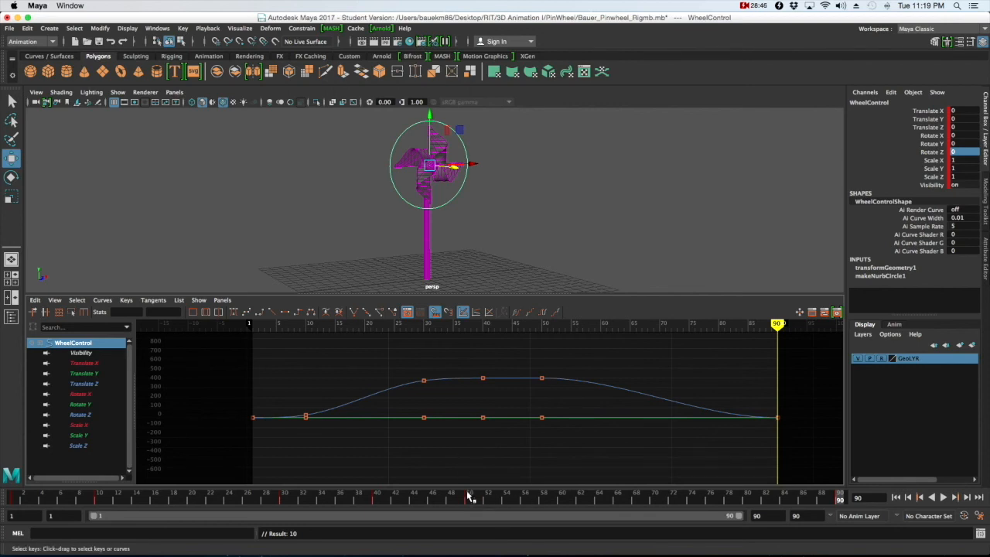
Set additional WheelControl keys on the existing curve at frames 60 and 80.
{"action": "left_click", "coordinate": [564, 501]}
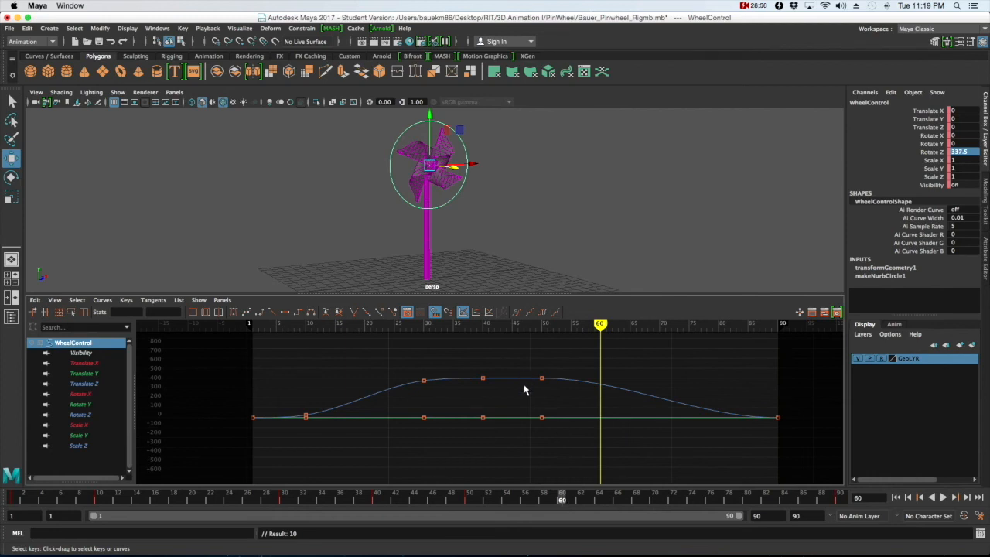
{"action": "key", "text": "s"}
{"action": "left_click", "coordinate": [747, 496]}
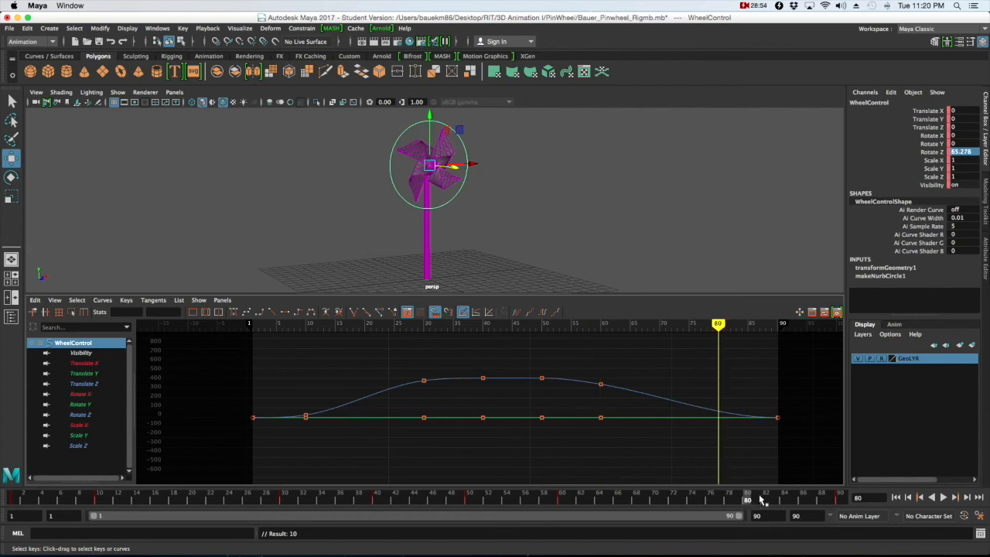
{"action": "key", "text": "s"}
Raise the Rotate Z key at frame 60 to about 374 to ease into the reverse spin.
{"action": "middle_click_drag", "start_coordinate": [553, 402], "coordinate": [463, 404], "text": "alt"}
{"action": "scroll", "coordinate": [463, 404], "scroll_direction": "up", "scroll_amount": 6}
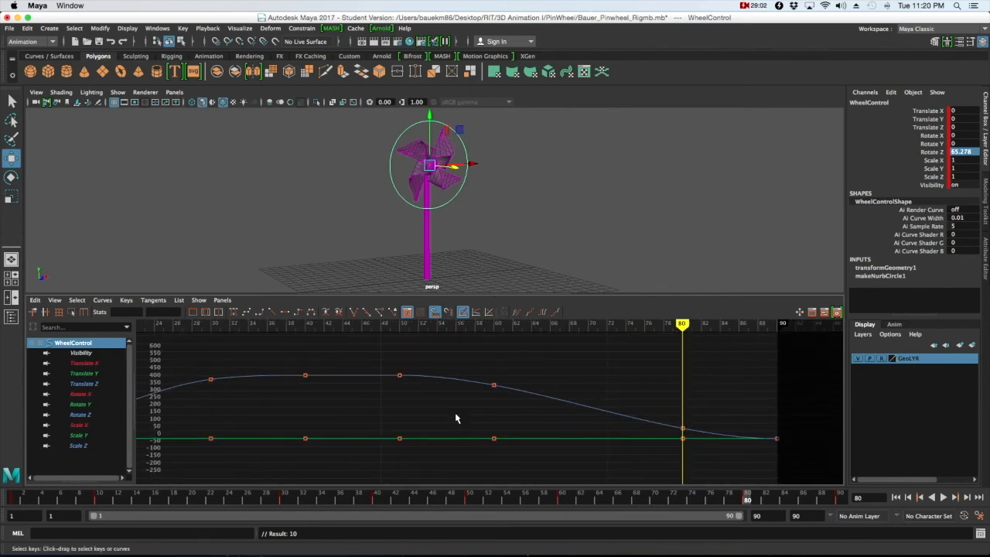
{"action": "right_click_drag", "start_coordinate": [516, 363], "coordinate": [438, 365], "text": "alt"}
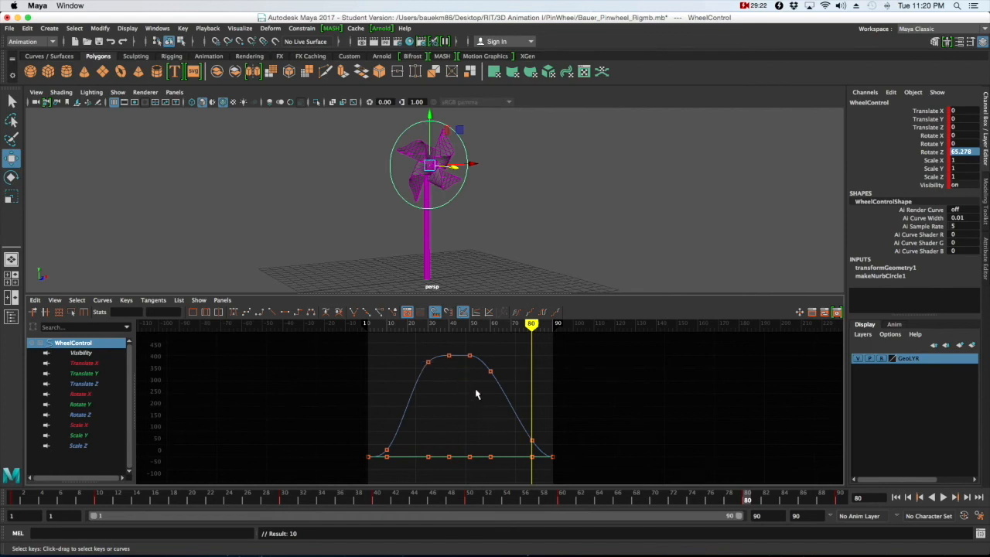
{"action": "middle_click_drag", "start_coordinate": [479, 397], "coordinate": [425, 389], "text": "alt"}
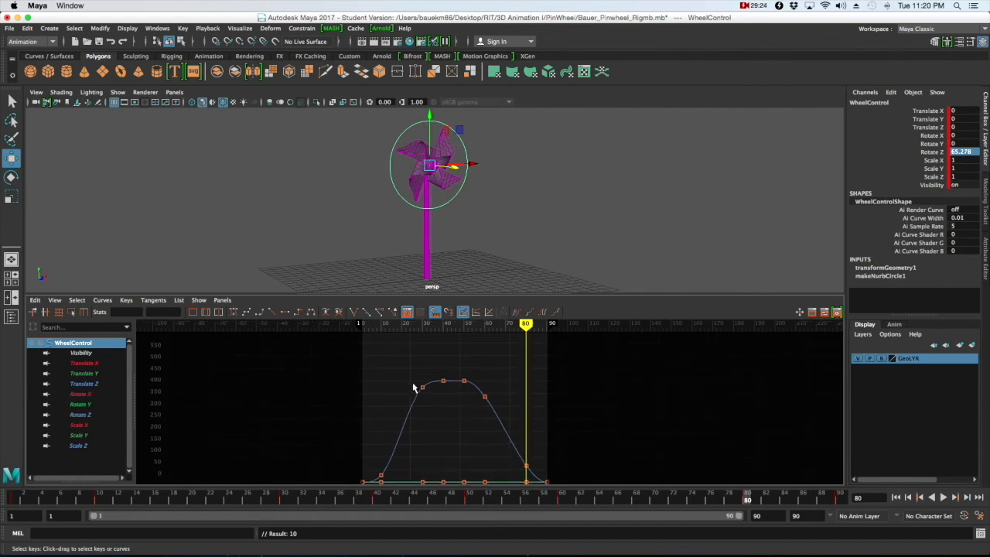
{"action": "scroll", "coordinate": [505, 383], "scroll_direction": "up", "scroll_amount": 5}
{"action": "middle_click_drag", "start_coordinate": [506, 388], "coordinate": [551, 474], "text": "alt"}
{"action": "middle_click_drag", "start_coordinate": [457, 389], "coordinate": [486, 413], "text": "alt"}
{"action": "left_click_drag", "start_coordinate": [608, 434], "coordinate": [563, 472]}
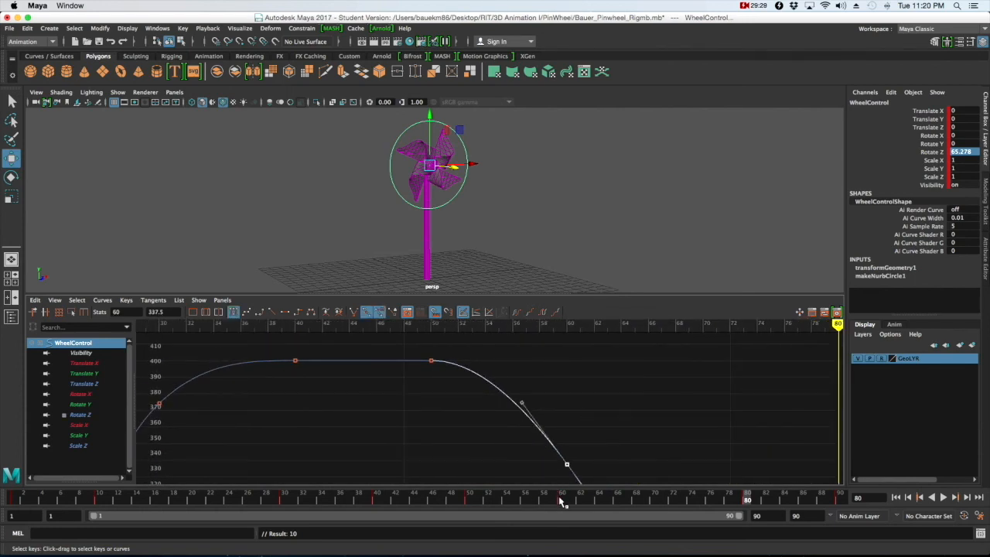
{"action": "left_click", "coordinate": [562, 499]}
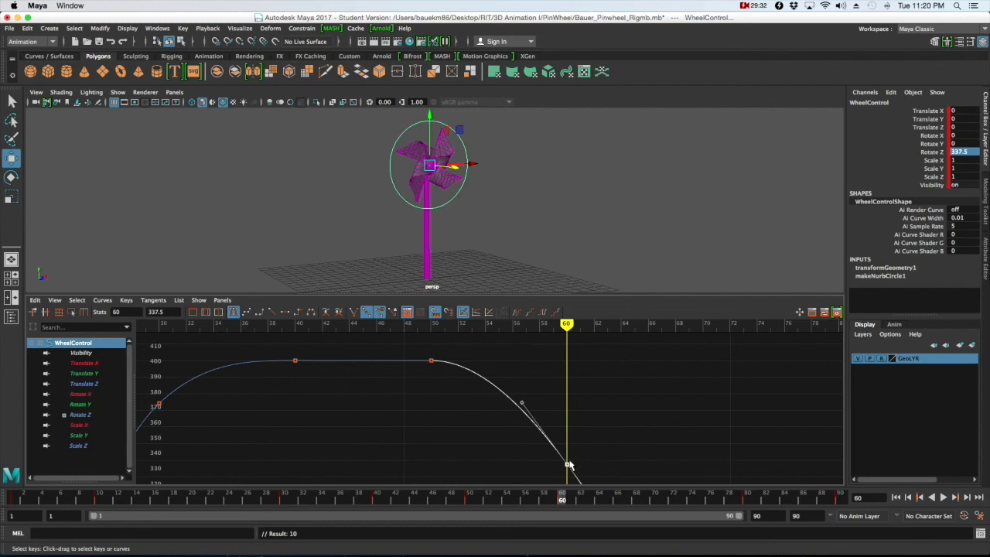
{"action": "scroll", "coordinate": [567, 470], "scroll_direction": "up", "scroll_amount": 2}
{"action": "scroll", "coordinate": [534, 410], "scroll_direction": "down", "scroll_amount": 3}
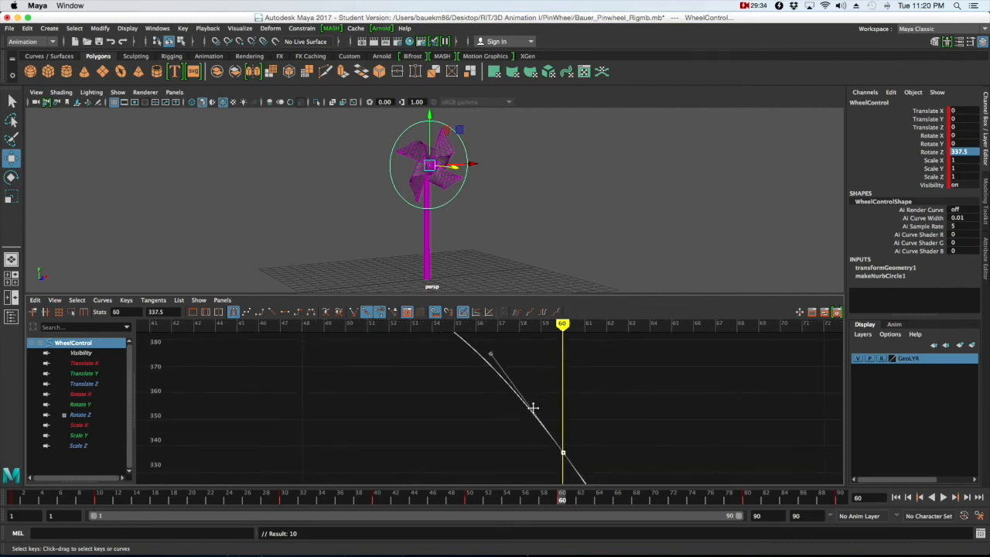
{"action": "middle_click_drag", "start_coordinate": [533, 448], "coordinate": [530, 398]}
{"action": "middle_click_drag", "start_coordinate": [470, 400], "coordinate": [570, 403], "text": "alt"}
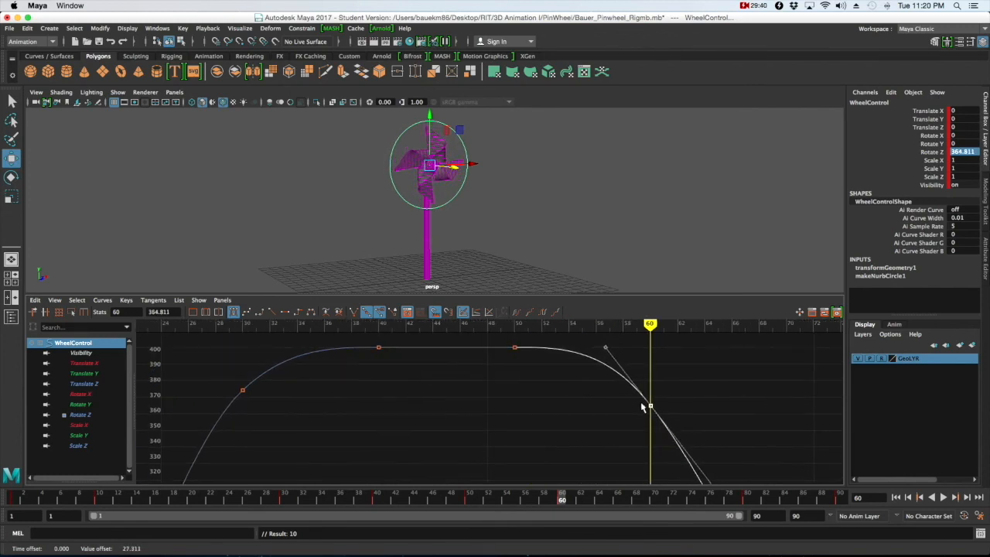
{"action": "middle_click_drag", "start_coordinate": [652, 405], "coordinate": [652, 390]}
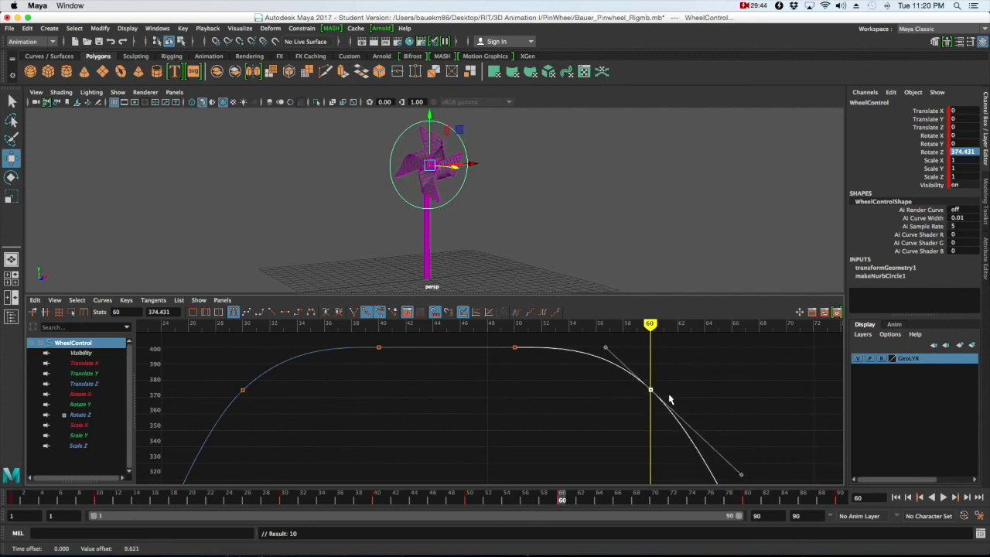
{"action": "left_click", "coordinate": [669, 443]}
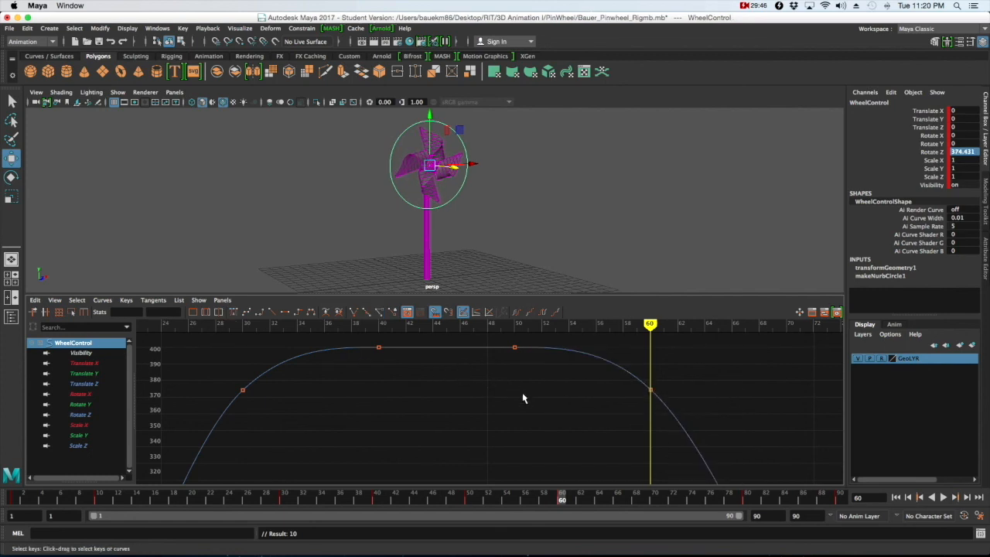
Lower the Rotate Z key at frame 80 to about 22 to ease the end of the reverse spin.
{"action": "scroll", "coordinate": [518, 392], "scroll_direction": "down", "scroll_amount": 3}
{"action": "middle_click_drag", "start_coordinate": [654, 444], "coordinate": [683, 335], "text": "alt"}
{"action": "scroll", "coordinate": [683, 396], "scroll_direction": "down", "scroll_amount": 3}
{"action": "middle_click_drag", "start_coordinate": [683, 400], "coordinate": [677, 357], "text": "alt"}
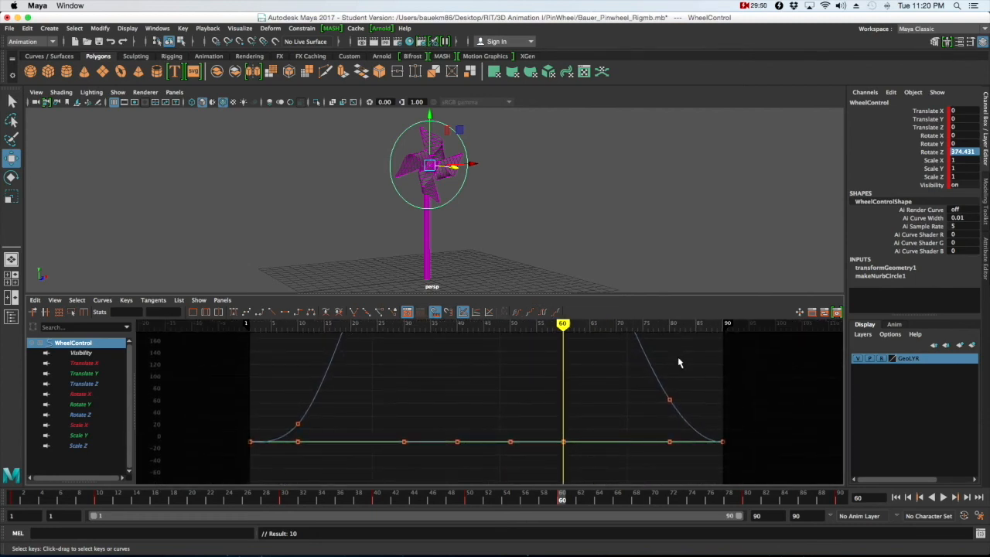
{"action": "left_click_drag", "start_coordinate": [685, 387], "coordinate": [648, 424]}
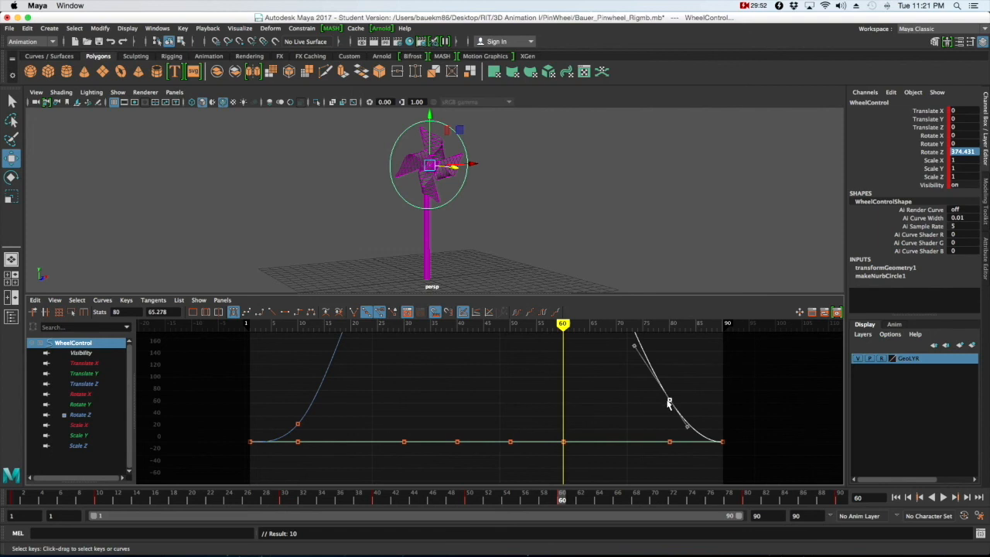
{"action": "middle_click_drag", "start_coordinate": [670, 401], "coordinate": [670, 424], "text": "shift"}
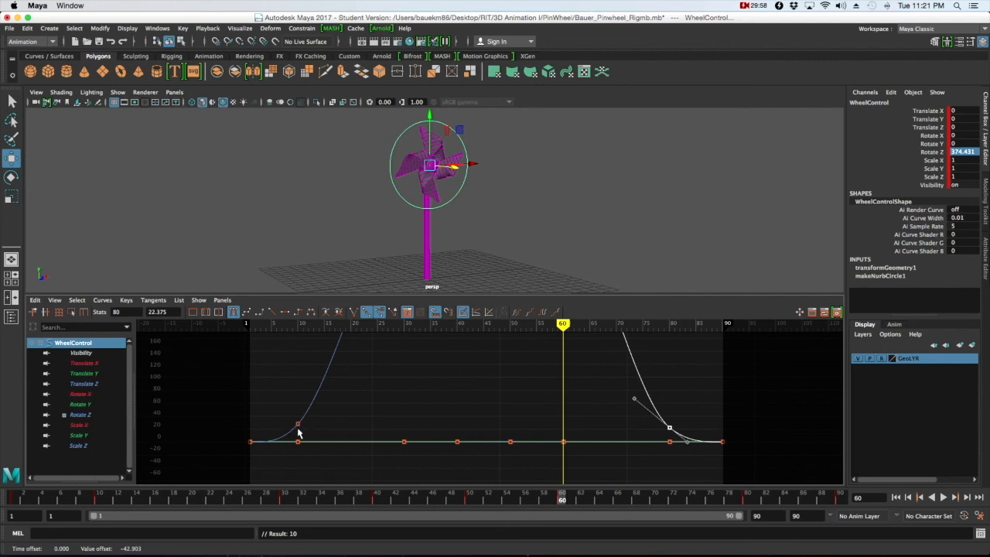
{"action": "left_click", "coordinate": [716, 390]}
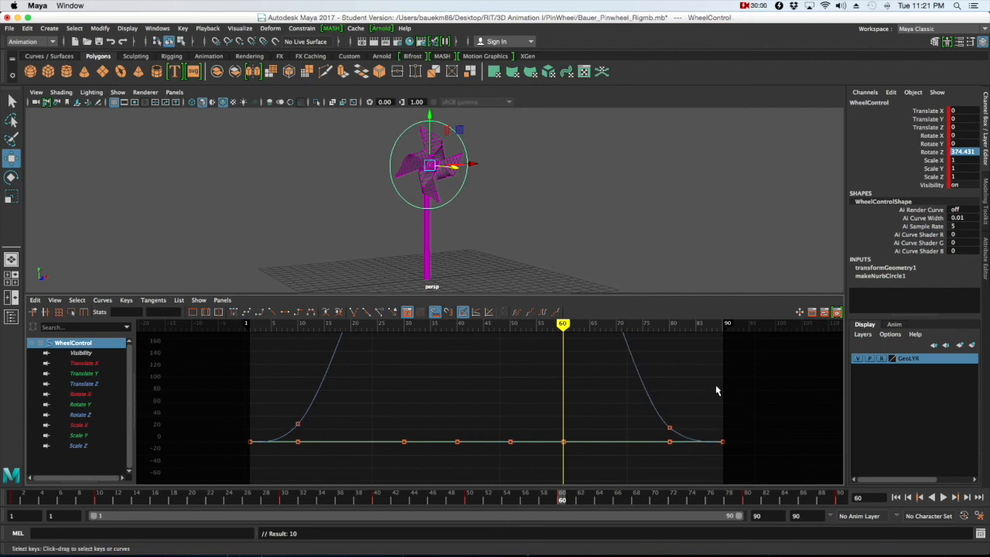
Frame all of WheelControl's curves in the Graph Editor to review the full spin and return.
{"action": "scroll", "coordinate": [707, 393], "scroll_direction": "down", "scroll_amount": 2}
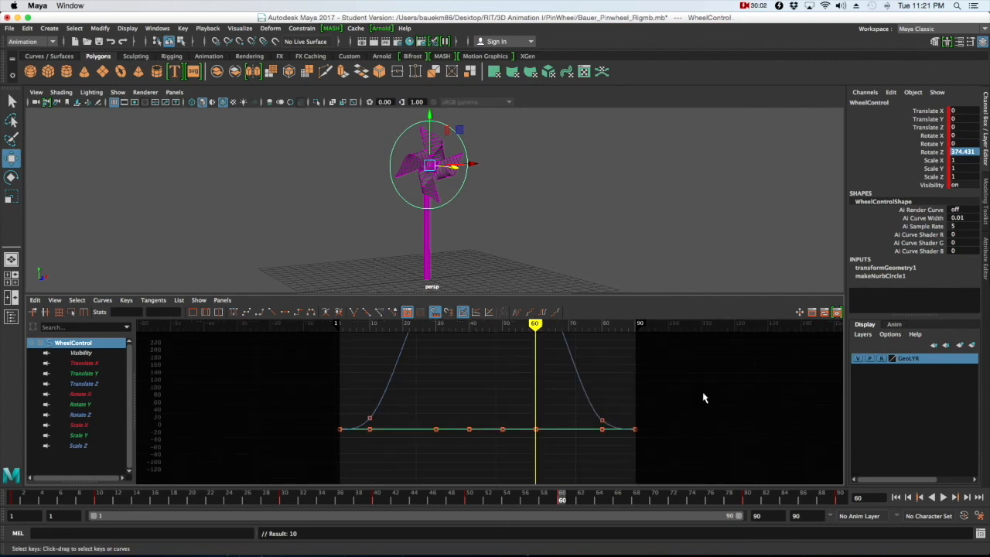
{"action": "middle_click_drag", "start_coordinate": [441, 368], "coordinate": [456, 403], "text": "alt"}
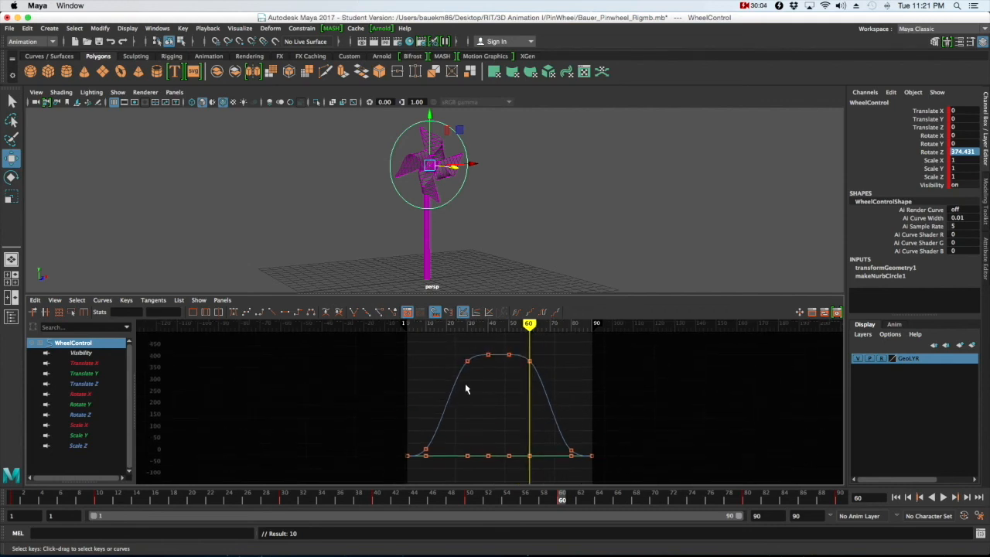
{"action": "key", "text": "a"}
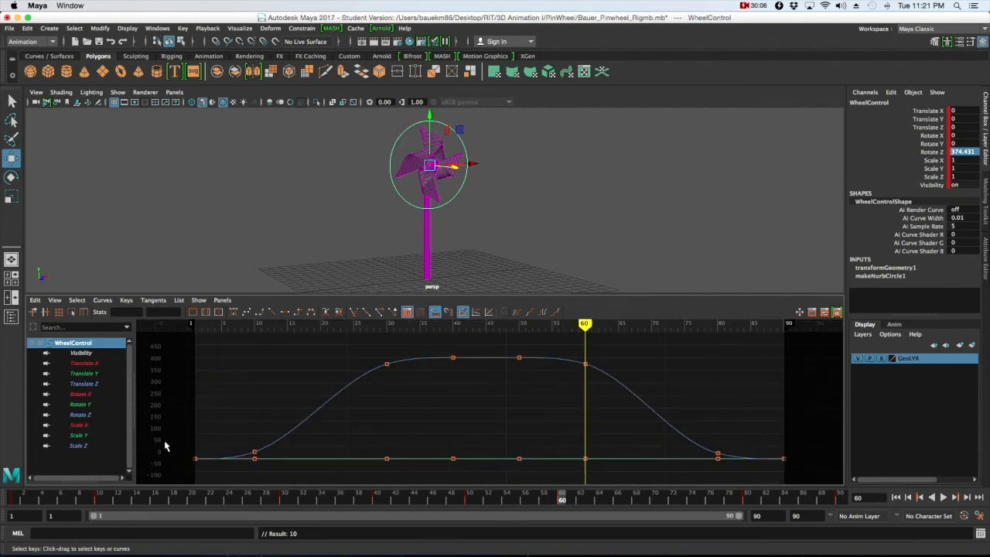
Play the pinwheel animation from the first frame, stop it, and go to frame 40.
{"action": "left_click", "coordinate": [899, 499]}
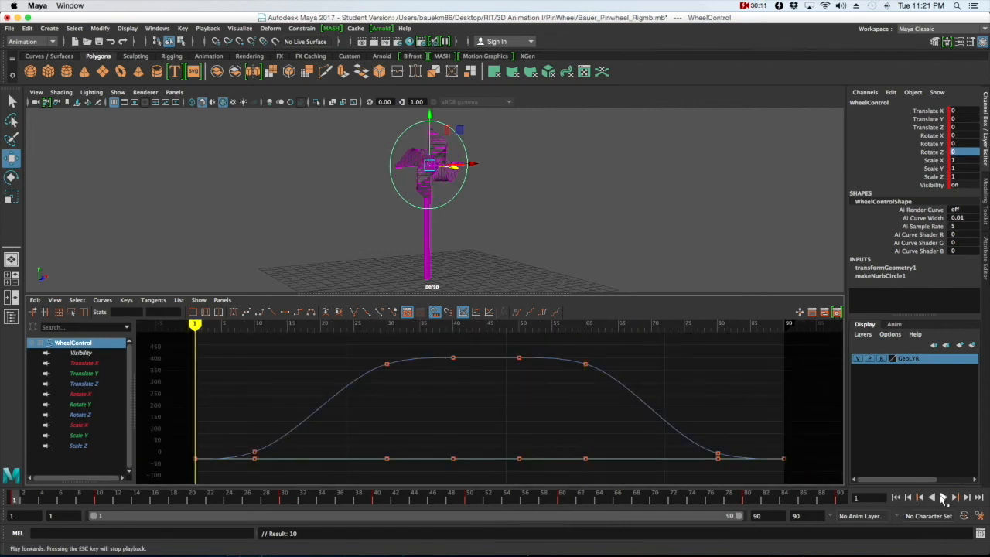
{"action": "left_click", "coordinate": [943, 499]}
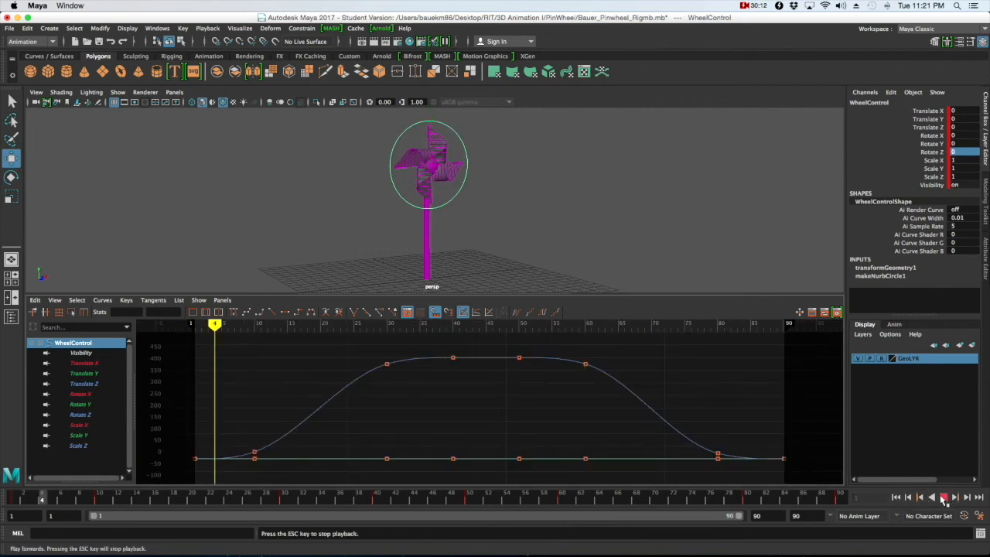
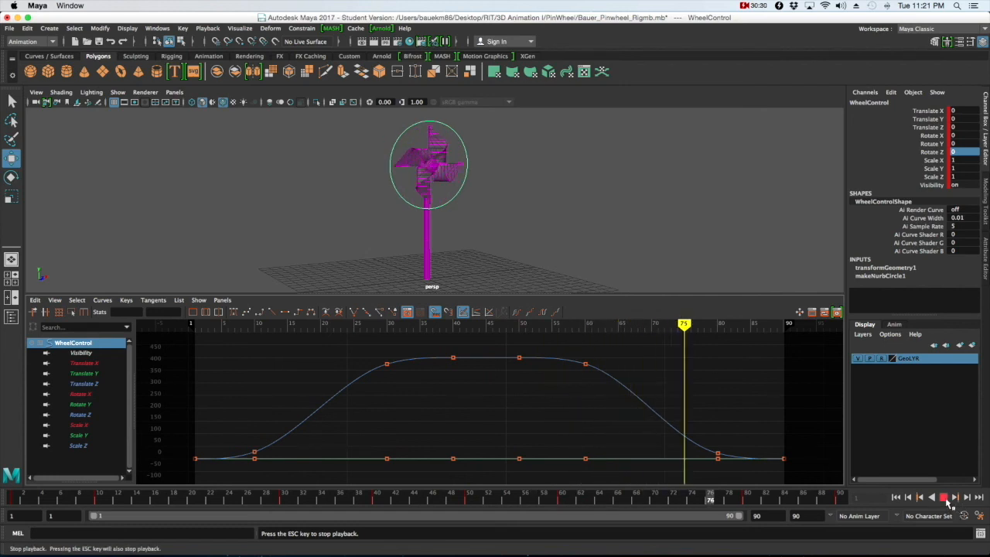
{"action": "left_click", "coordinate": [945, 498]}
{"action": "left_click", "coordinate": [376, 501]}
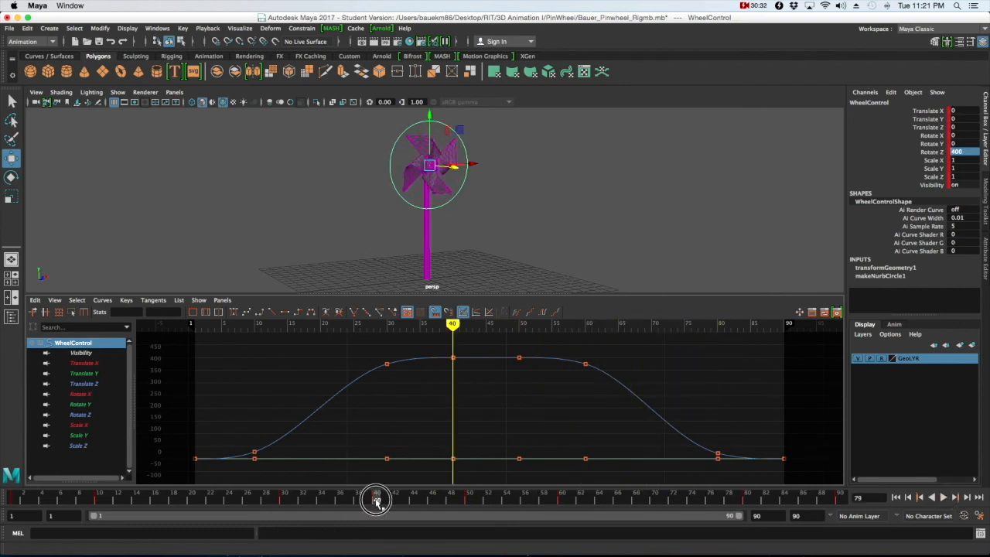
{"action": "mouse_move", "coordinate": [376, 500]}
{"action": "left_mouse_down"}
{"action": "mouse_move", "coordinate": [469, 503]}
{"action": "mouse_move", "coordinate": [317, 501]}
{"action": "mouse_move", "coordinate": [376, 500]}
{"action": "left_mouse_up"}
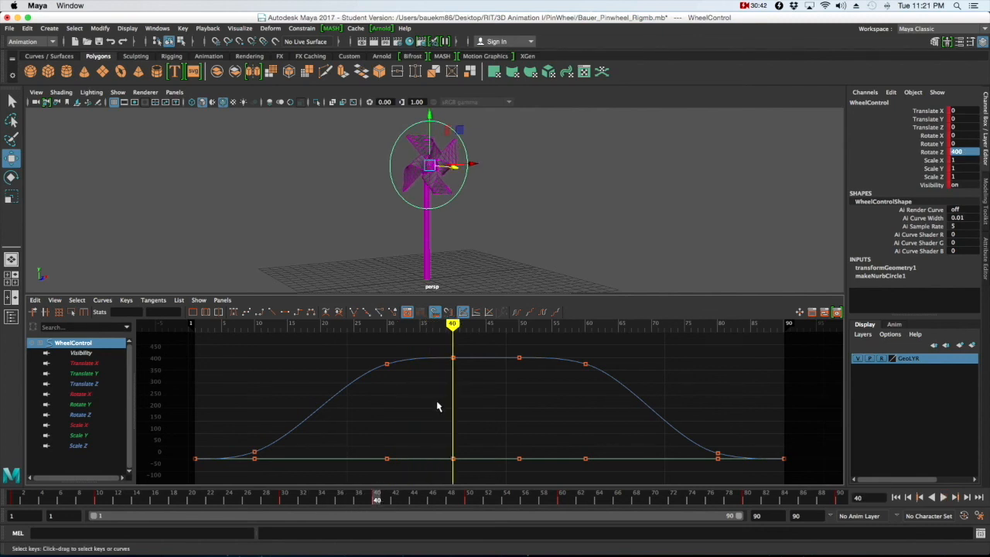
Raise the inner tangent handles of the Rotate Z keys at frames 40 and 50 to arc the curve through the hold.
{"action": "middle_click_drag", "start_coordinate": [442, 406], "coordinate": [433, 467], "text": "alt"}
{"action": "scroll", "coordinate": [438, 410], "scroll_direction": "up", "scroll_amount": 3}
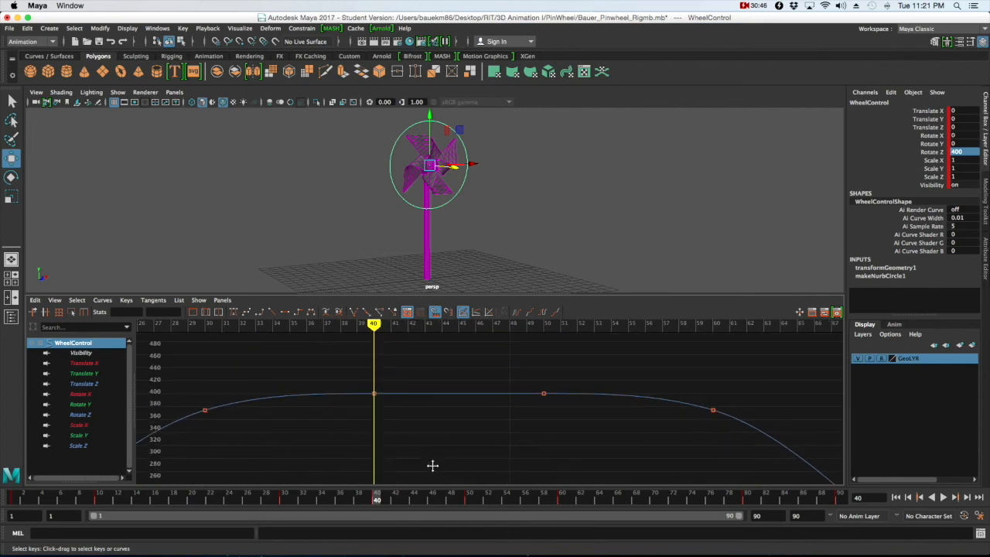
{"action": "scroll", "coordinate": [371, 452], "scroll_direction": "up", "scroll_amount": 2}
{"action": "middle_click_drag", "start_coordinate": [361, 442], "coordinate": [376, 448], "text": "alt"}
{"action": "scroll", "coordinate": [376, 449], "scroll_direction": "down", "scroll_amount": 2}
{"action": "left_click", "coordinate": [348, 371]}
{"action": "left_click_drag", "start_coordinate": [332, 360], "coordinate": [573, 443]}
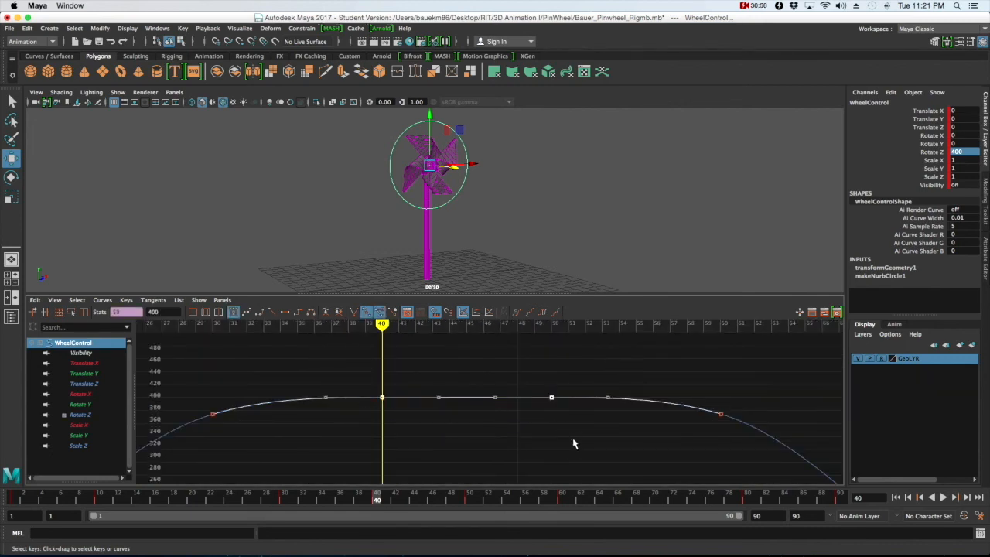
{"action": "left_click", "coordinate": [425, 372]}
{"action": "left_click_drag", "start_coordinate": [354, 372], "coordinate": [592, 427]}
{"action": "left_click_drag", "start_coordinate": [371, 495], "coordinate": [221, 495]}
{"action": "left_click", "coordinate": [352, 372]}
{"action": "left_click_drag", "start_coordinate": [353, 372], "coordinate": [588, 424]}
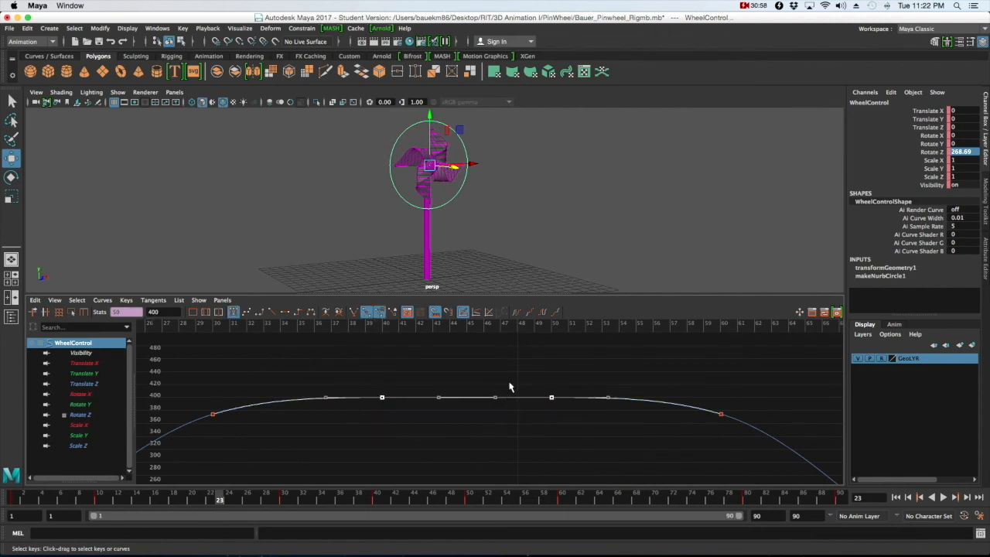
{"action": "left_click_drag", "start_coordinate": [518, 375], "coordinate": [434, 415]}
{"action": "key", "text": "w"}
{"action": "middle_click_drag", "start_coordinate": [461, 409], "coordinate": [461, 395], "text": "shift"}
{"action": "key", "text": "super+z"}
{"action": "key", "text": "w"}
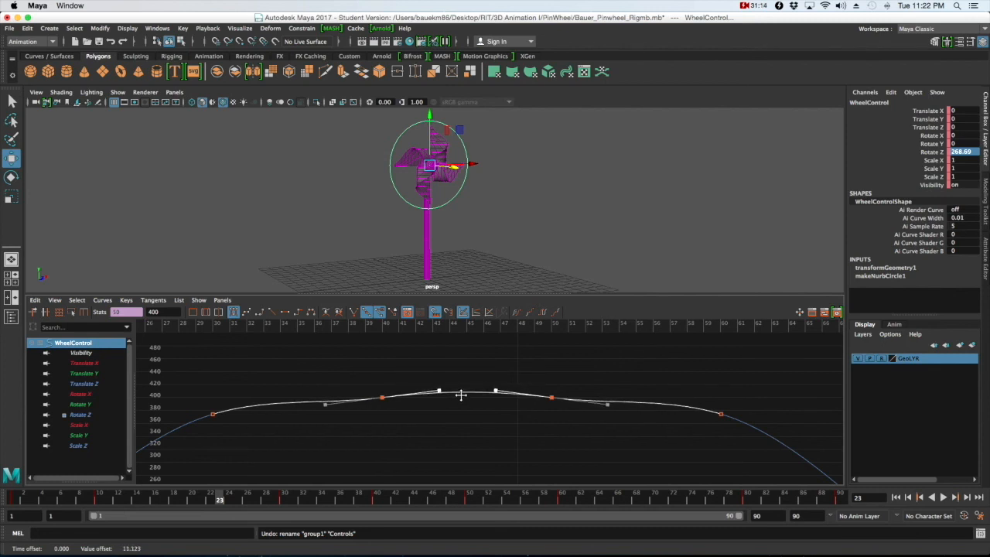
{"action": "key", "text": "q"}
{"action": "left_click", "coordinate": [481, 431]}
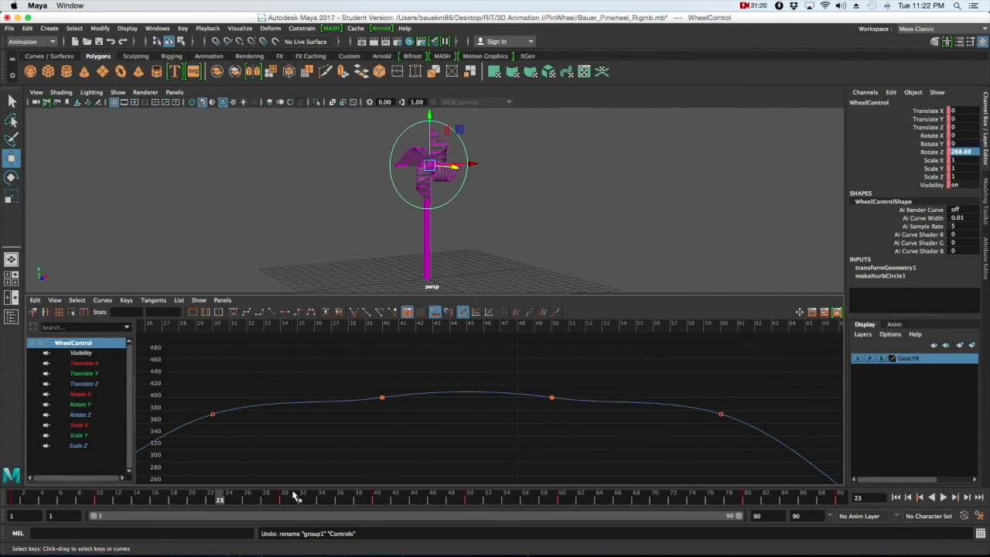
Scrub through the hold and lower the Rotate Z key at frame 30 to about 328.
{"action": "left_click", "coordinate": [384, 496]}
{"action": "left_click_drag", "start_coordinate": [384, 496], "coordinate": [422, 499]}
{"action": "mouse_move", "coordinate": [434, 500]}
{"action": "left_mouse_down"}
{"action": "mouse_move", "coordinate": [627, 521]}
{"action": "mouse_move", "coordinate": [385, 514]}
{"action": "mouse_move", "coordinate": [249, 497]}
{"action": "mouse_move", "coordinate": [350, 502]}
{"action": "left_mouse_up"}
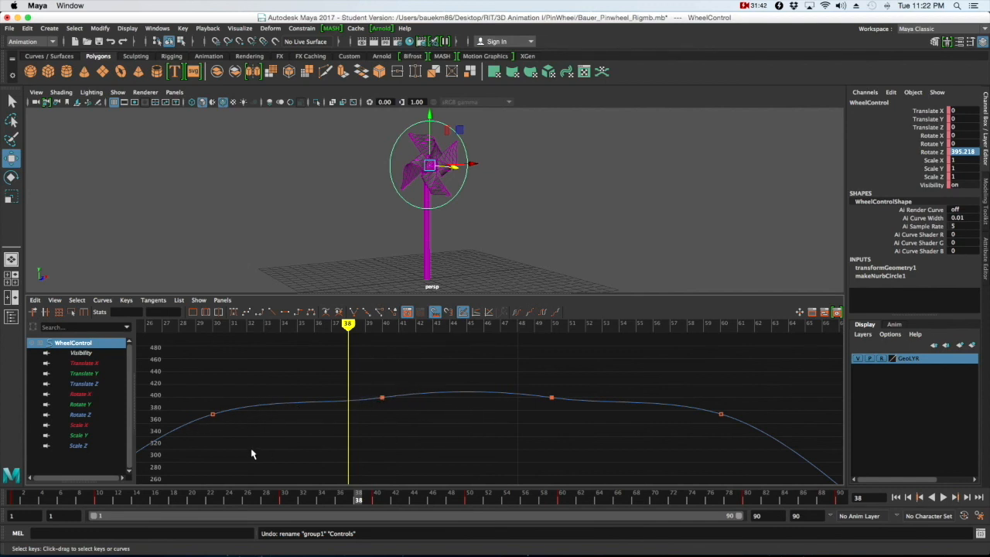
{"action": "left_click_drag", "start_coordinate": [185, 407], "coordinate": [242, 437]}
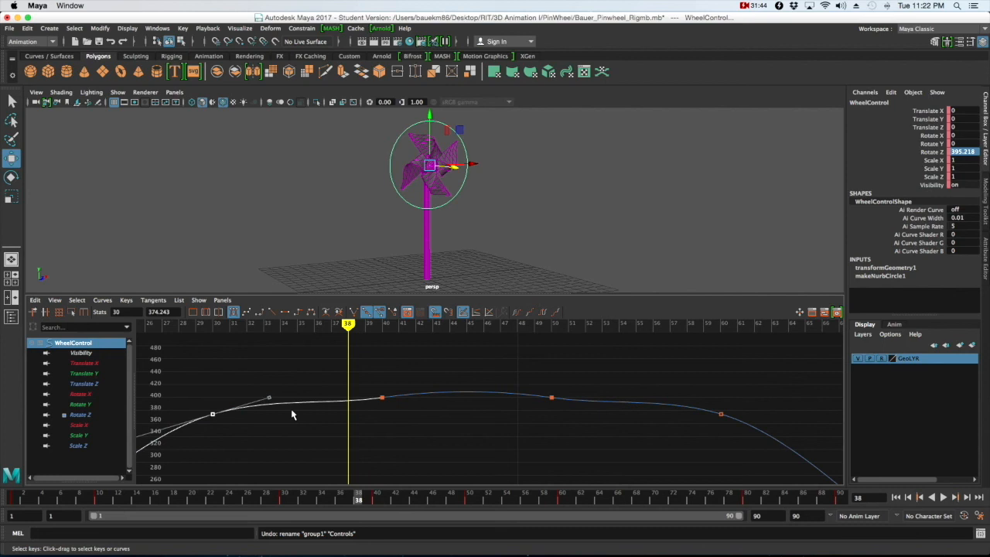
{"action": "middle_click_drag", "start_coordinate": [243, 408], "coordinate": [236, 439]}
{"action": "left_click", "coordinate": [398, 431]}
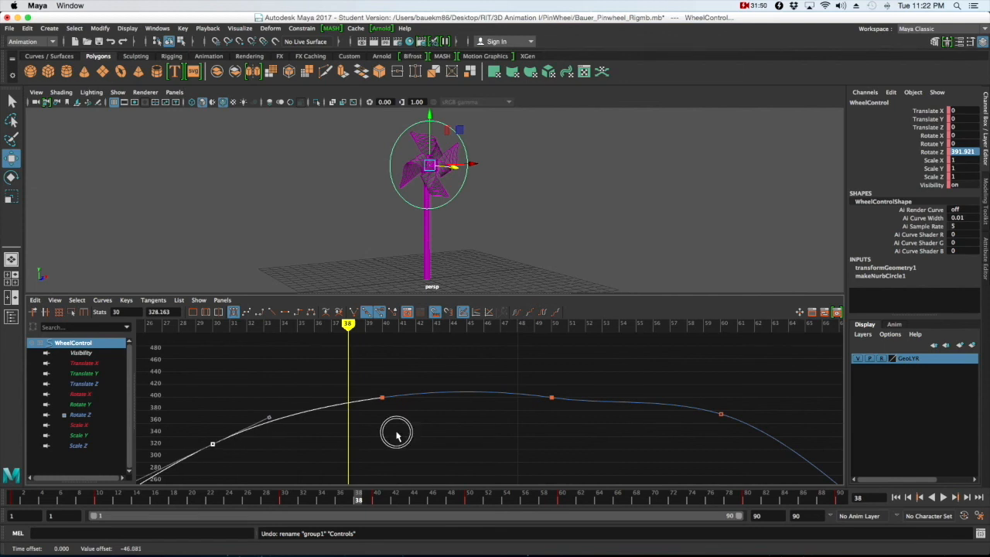
Lower the Rotate Z key at frame 60 to about the same height as the frame 30 key.
{"action": "left_click", "coordinate": [712, 411]}
{"action": "middle_click_drag", "start_coordinate": [703, 411], "coordinate": [695, 447]}
{"action": "left_click", "coordinate": [640, 397]}
Slightly lower the inner tangent handles of the Rotate Z keys at frames 40 and 50 to smooth the arc's peak.
{"action": "left_click_drag", "start_coordinate": [581, 367], "coordinate": [365, 417]}
{"action": "left_click_drag", "start_coordinate": [508, 358], "coordinate": [422, 400]}
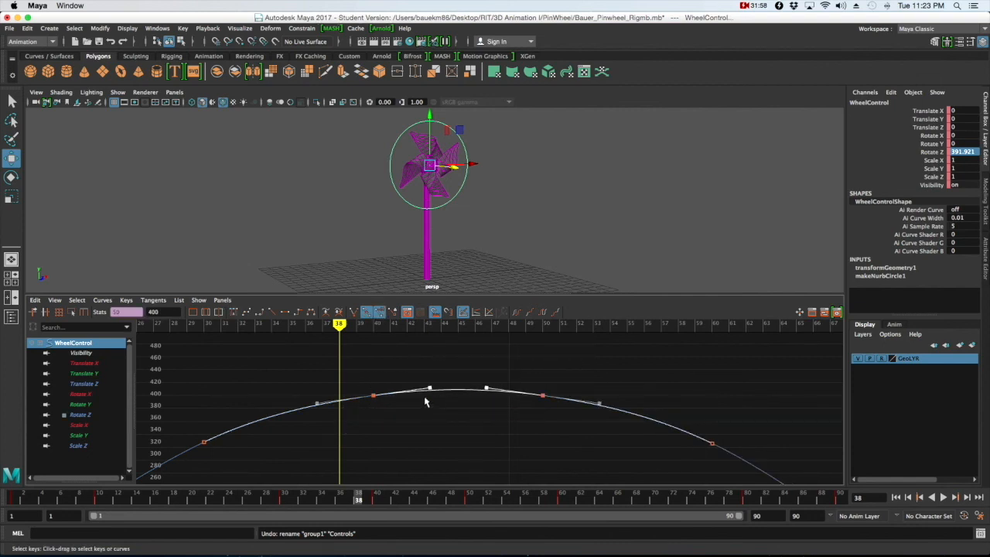
{"action": "middle_click_drag", "start_coordinate": [429, 393], "coordinate": [430, 394]}
{"action": "left_click", "coordinate": [444, 373]}
{"action": "key", "text": "a"}
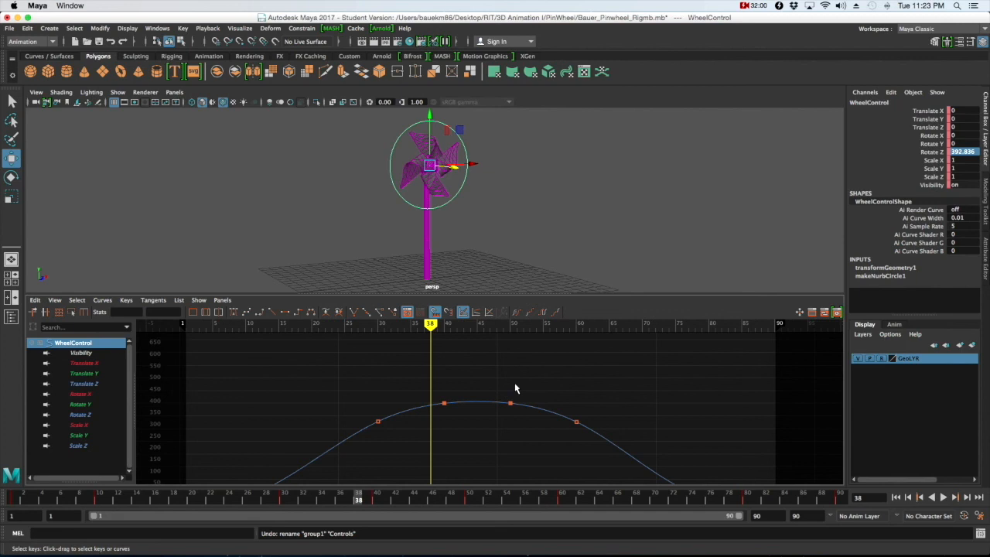
{"action": "scroll", "coordinate": [524, 408], "scroll_direction": "down", "scroll_amount": 3}
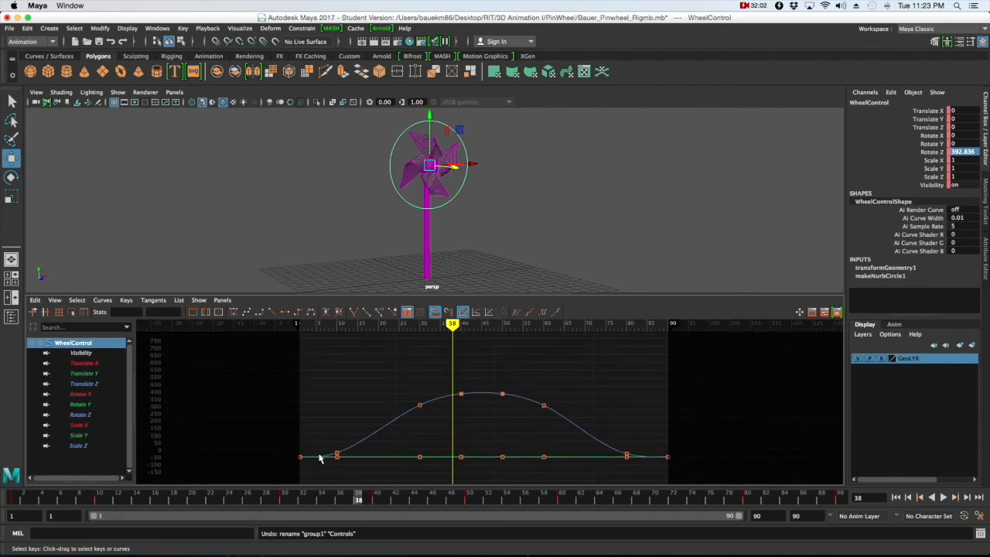
{"action": "scroll", "coordinate": [489, 409], "scroll_direction": "up", "scroll_amount": 8}
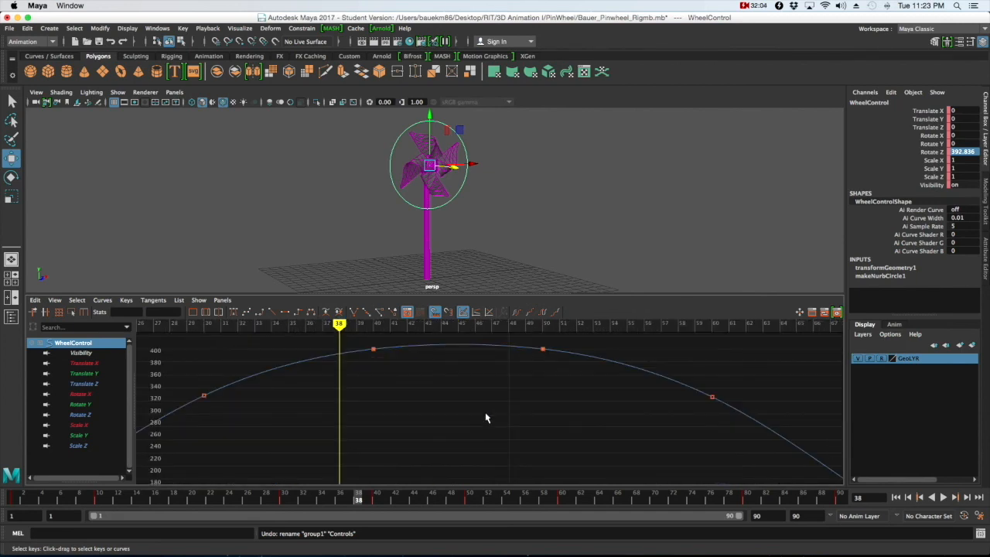
{"action": "middle_click_drag", "start_coordinate": [482, 416], "coordinate": [484, 463], "text": "alt"}
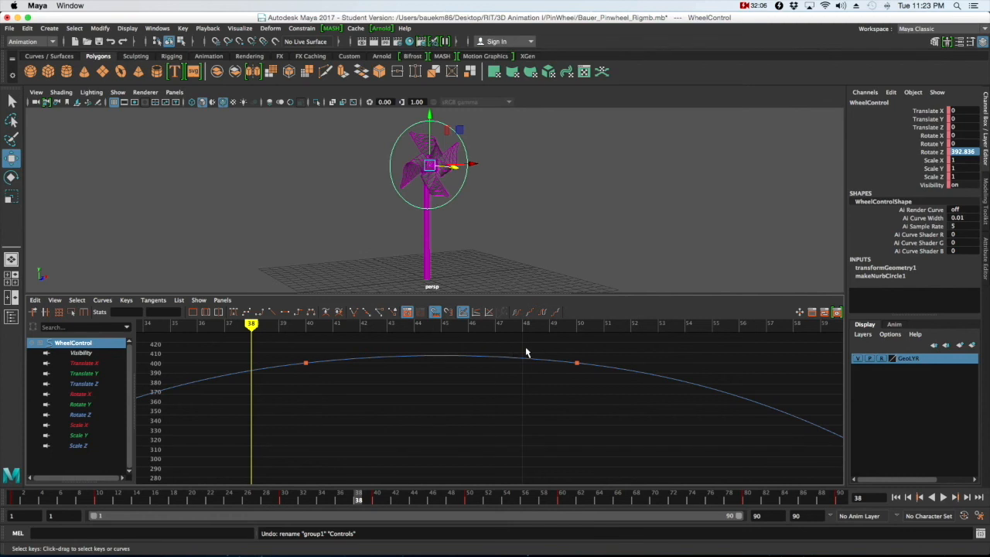
{"action": "key", "text": "a"}
{"action": "middle_click_drag", "start_coordinate": [530, 402], "coordinate": [527, 382], "text": "alt"}
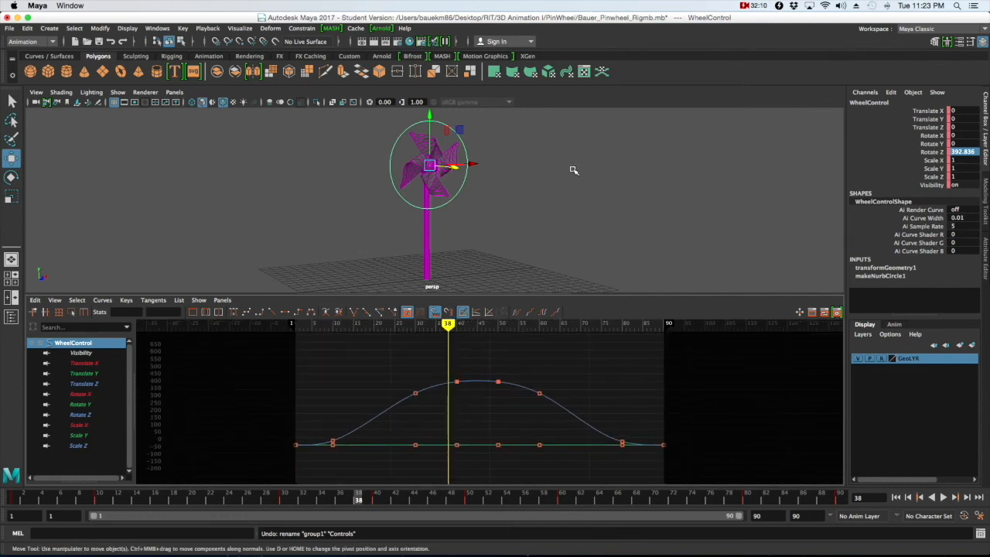
Maximize the perspective view, deselect WheelControl, and play the pinwheel animation from frame 1.
{"action": "key", "text": "space"}
{"action": "left_click", "coordinate": [592, 205]}
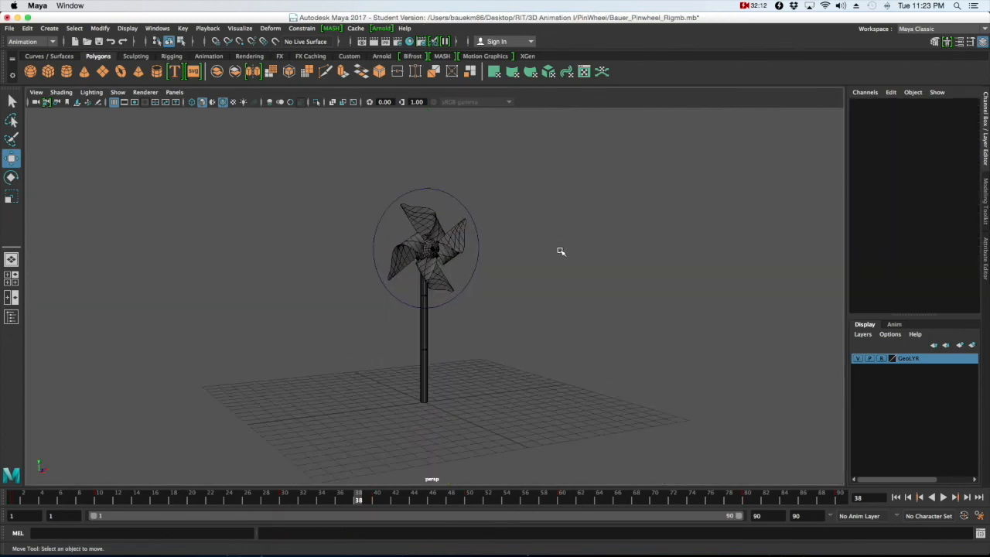
{"action": "left_click_drag", "start_coordinate": [564, 267], "coordinate": [571, 268], "text": "alt"}
{"action": "left_click", "coordinate": [896, 497]}
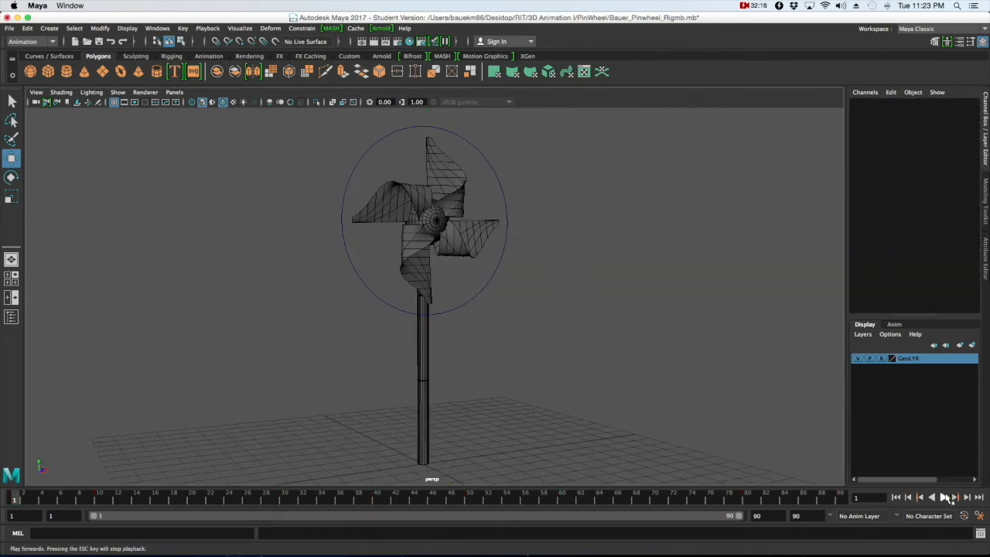
{"action": "left_click", "coordinate": [946, 497]}
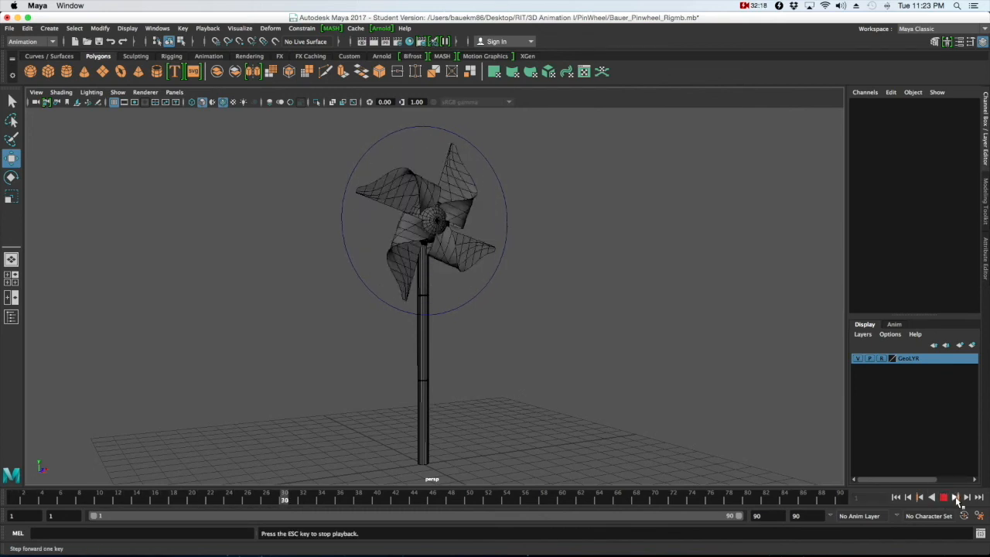